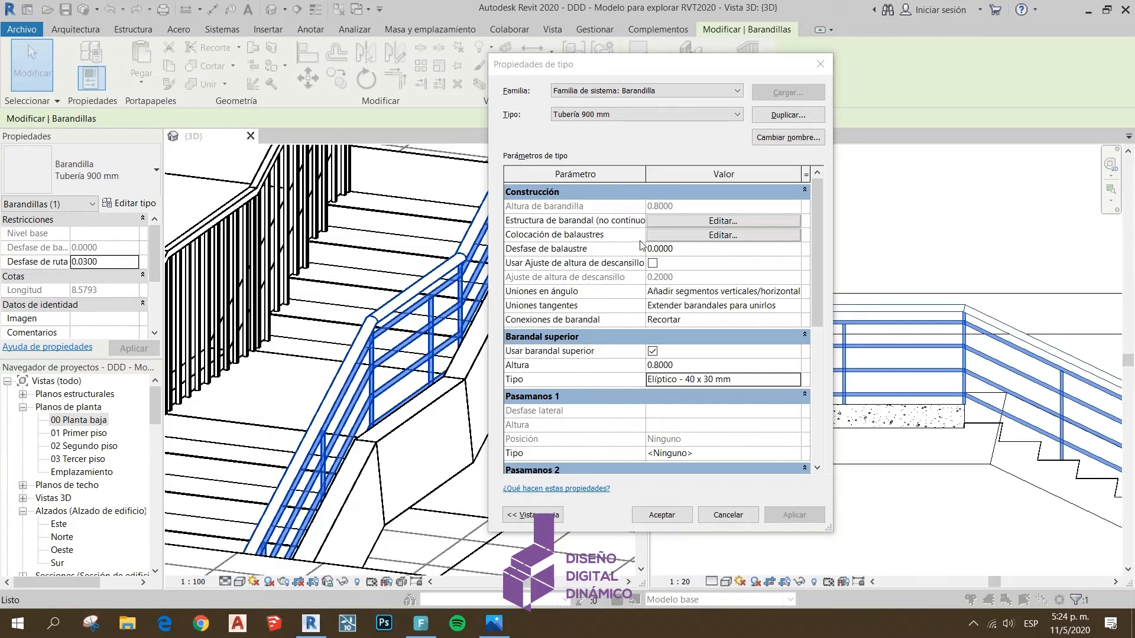
# Open the railing type's non-continuous rail structure with its 3D preview shown, and consult the reference slide on rails and balusters
pyautogui.click(665, 221)
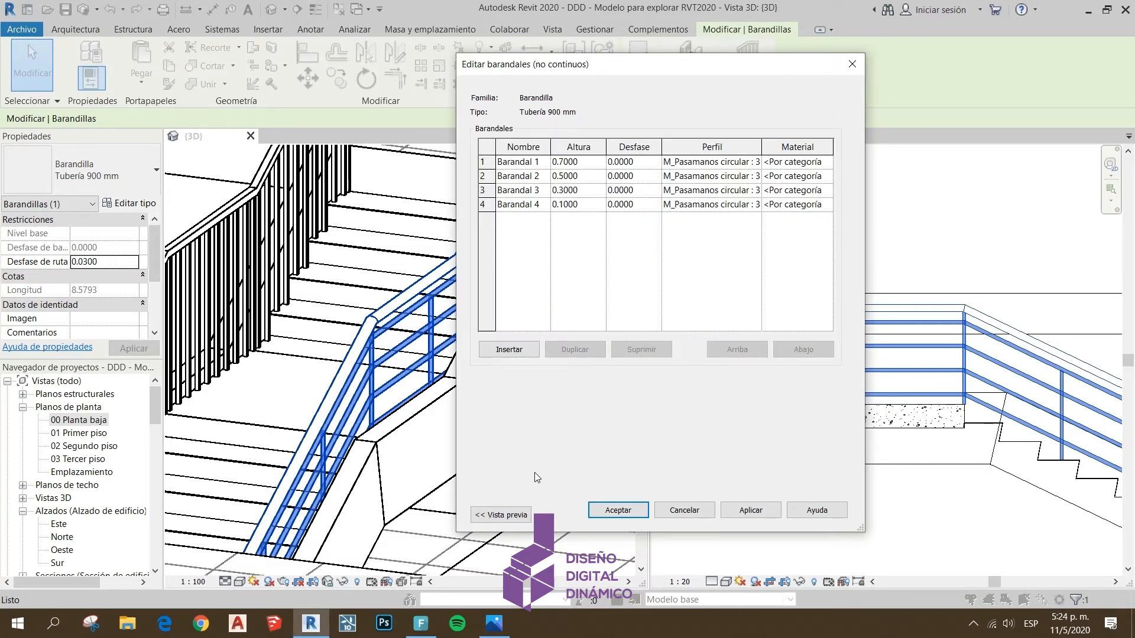
pyautogui.click(507, 516)
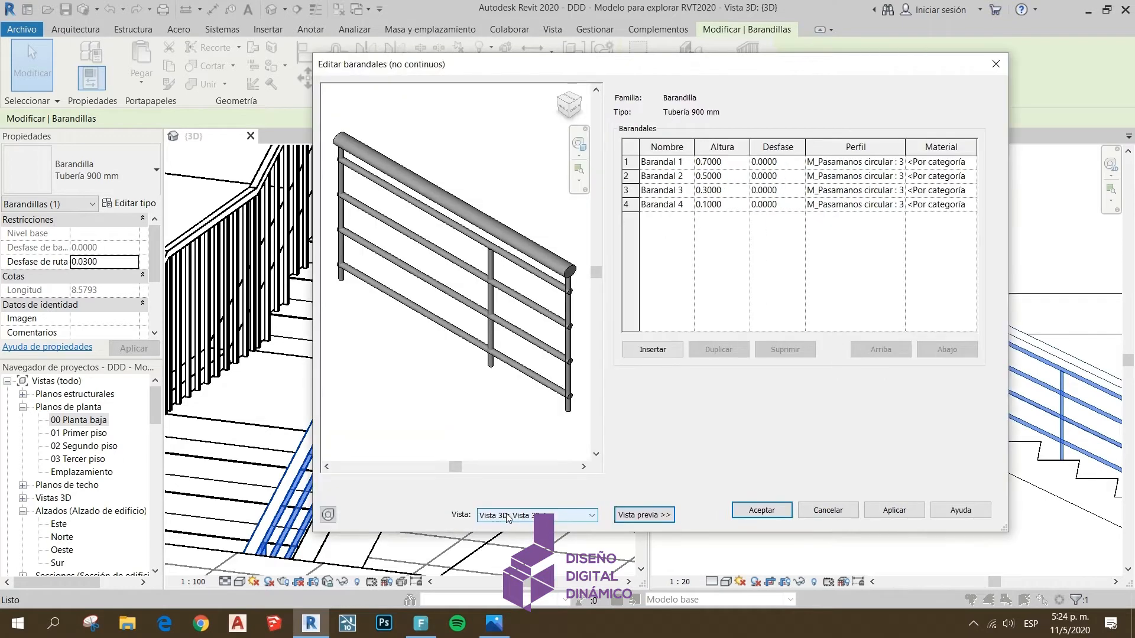
pyautogui.moveTo(641, 70); pyautogui.dragTo(552, 74)
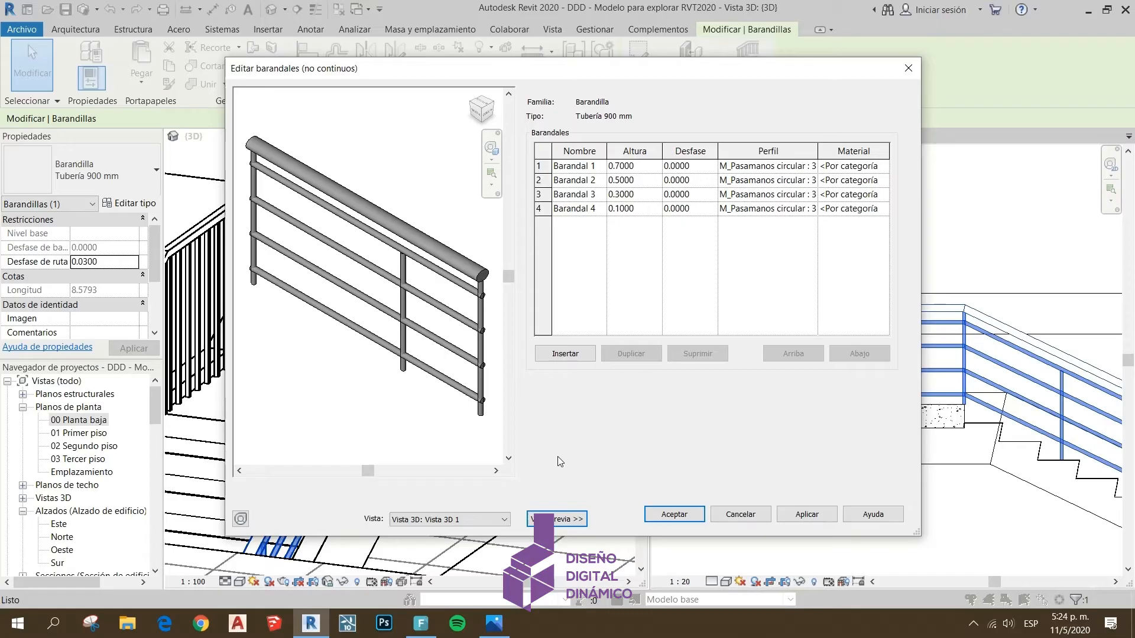
pyautogui.hotkey('alt', 'Tab')
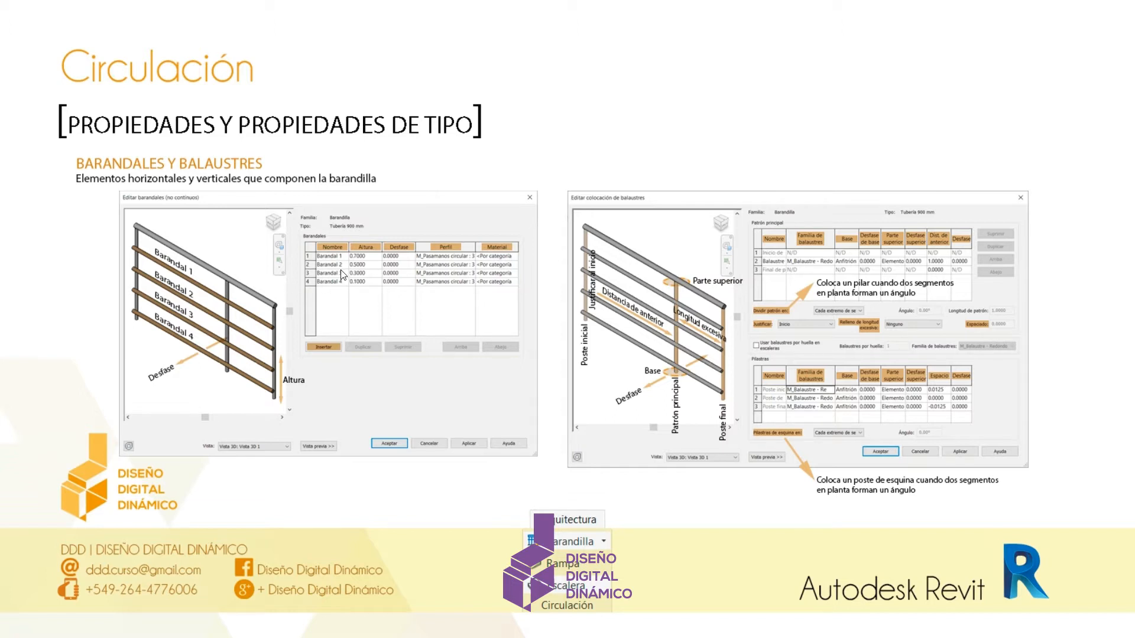
pyautogui.hotkey('alt', 'Tab')
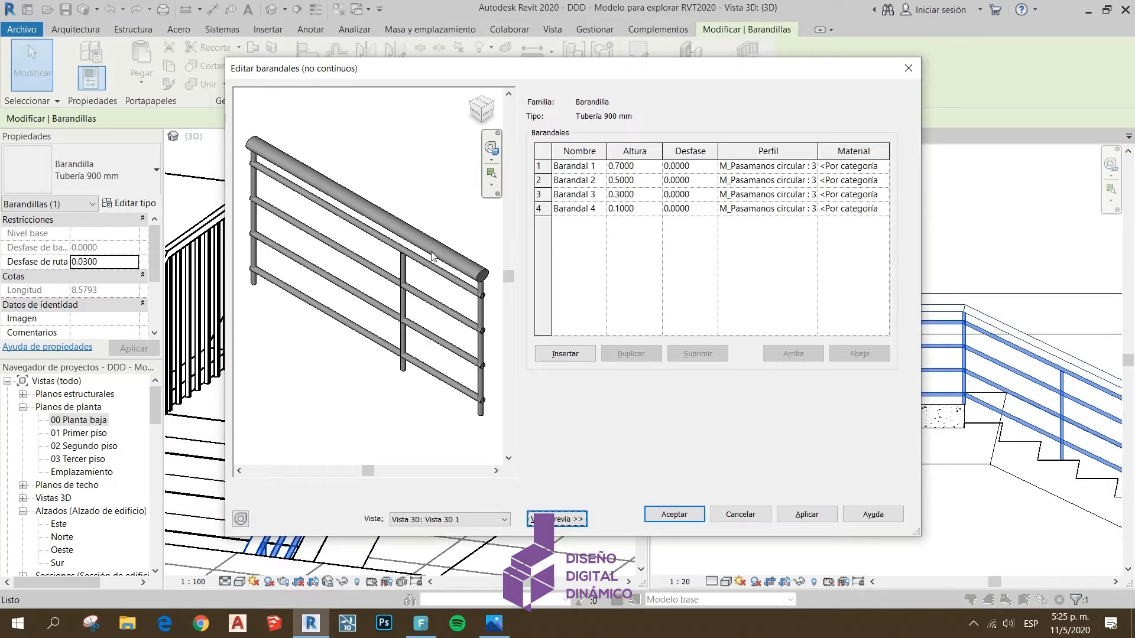
# Set the height of Barandal 1 to 0.6 and accept the rail structure
pyautogui.click(626, 166)
pyautogui.click(609, 165)
pyautogui.write('.6')
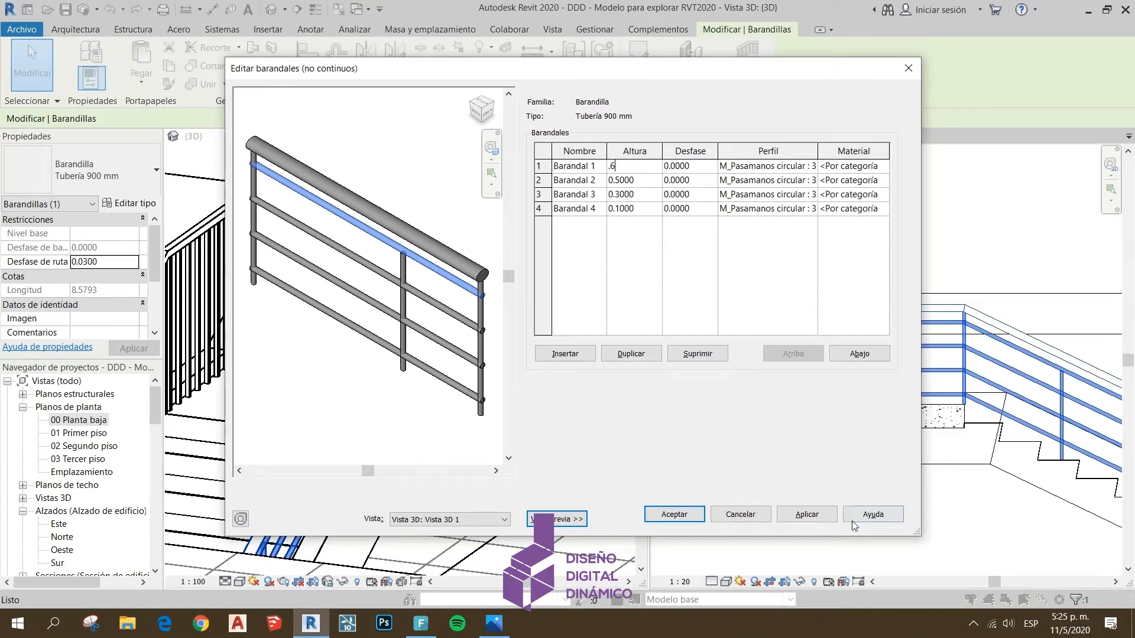
pyautogui.click(807, 514)
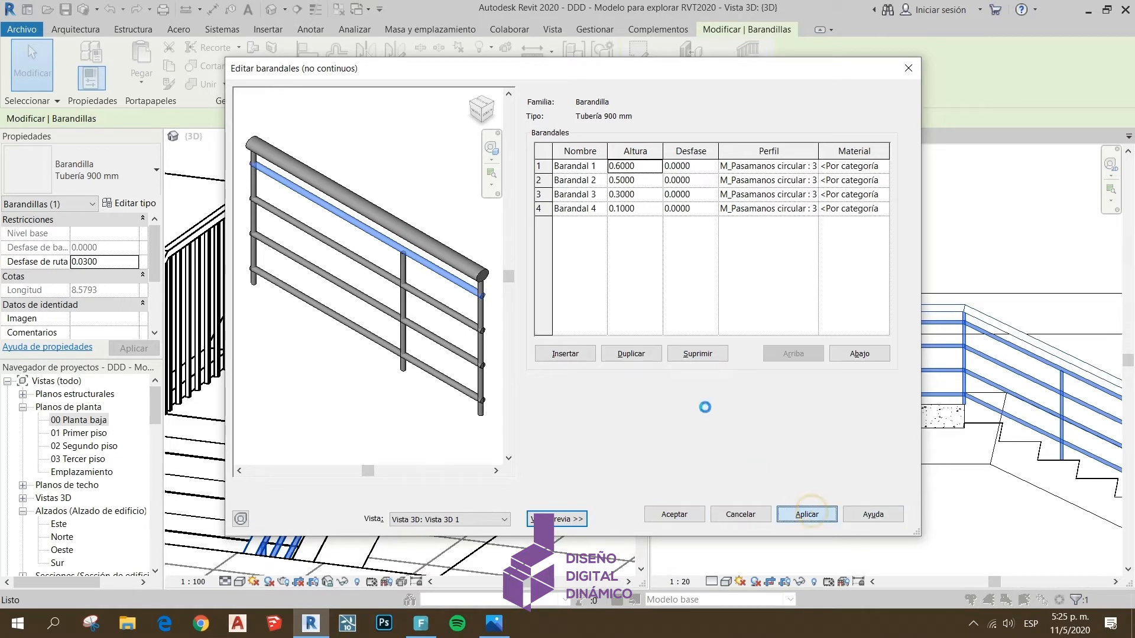
pyautogui.click(690, 515)
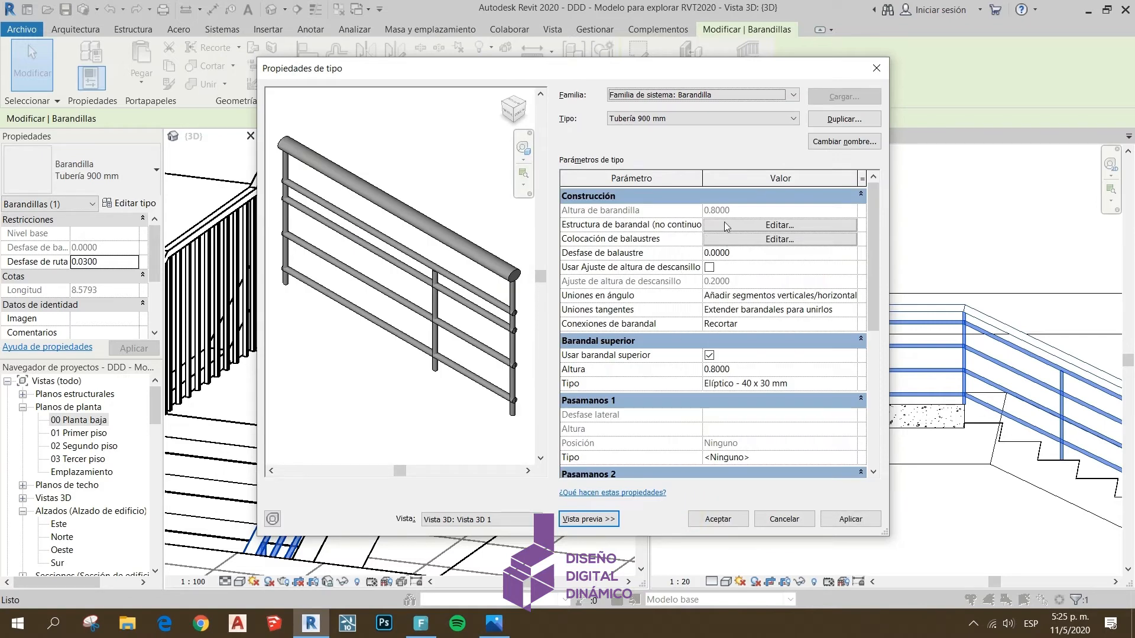
# Reopen the non-continuous rail structure and apply an offset of 0.1 to Barandal 1
pyautogui.click(726, 224)
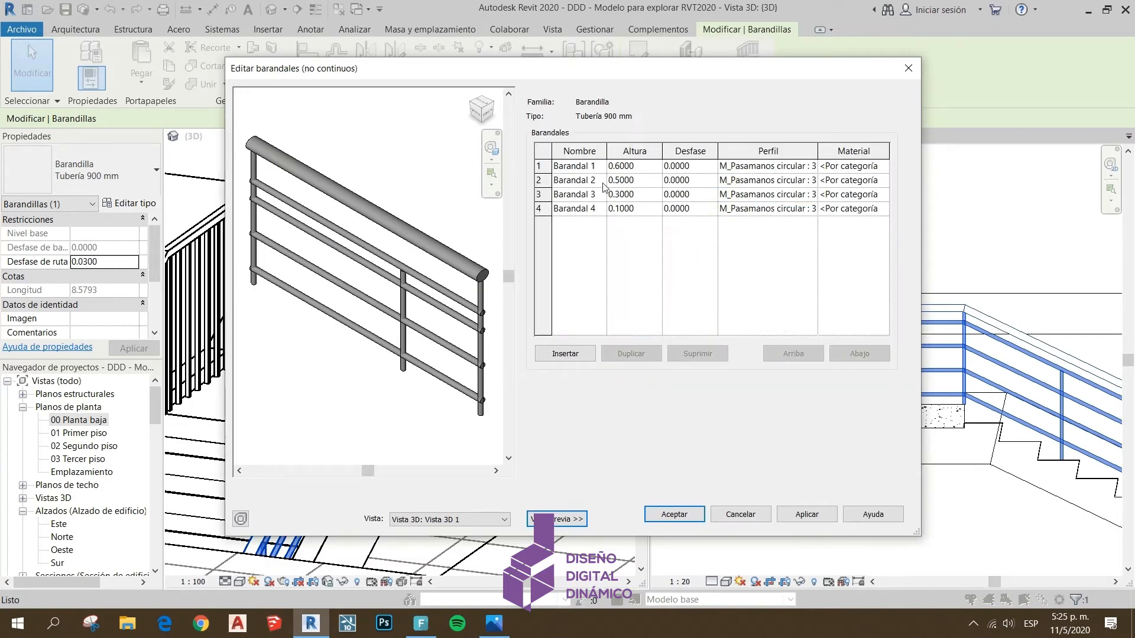
pyautogui.click(674, 167)
pyautogui.moveTo(692, 167); pyautogui.dragTo(663, 168)
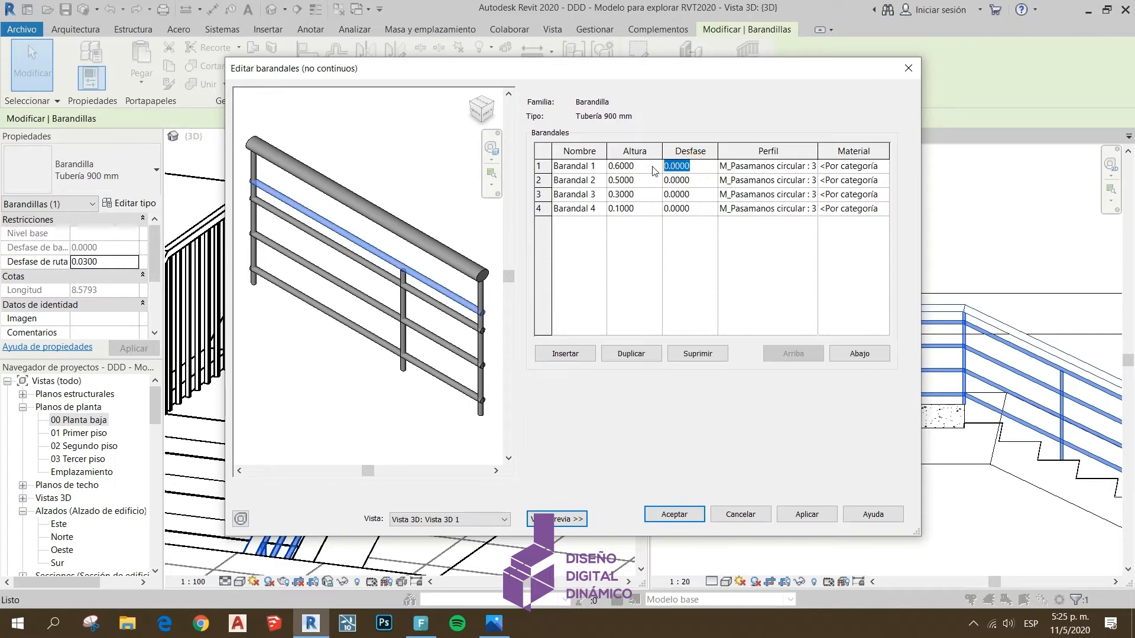
pyautogui.write('.1')
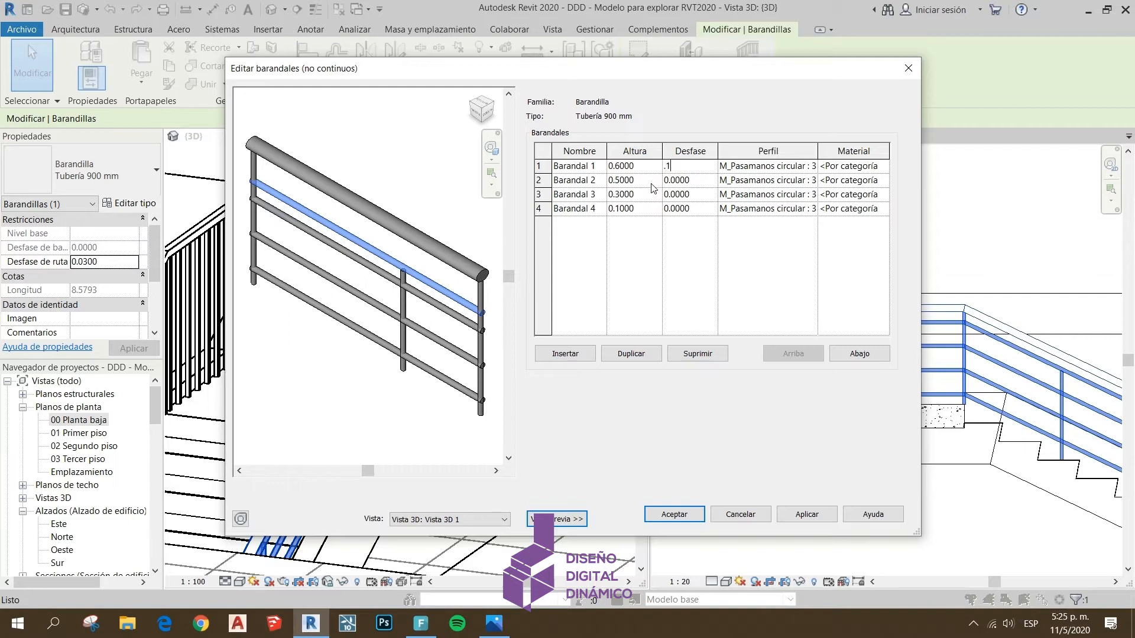
pyautogui.click(804, 515)
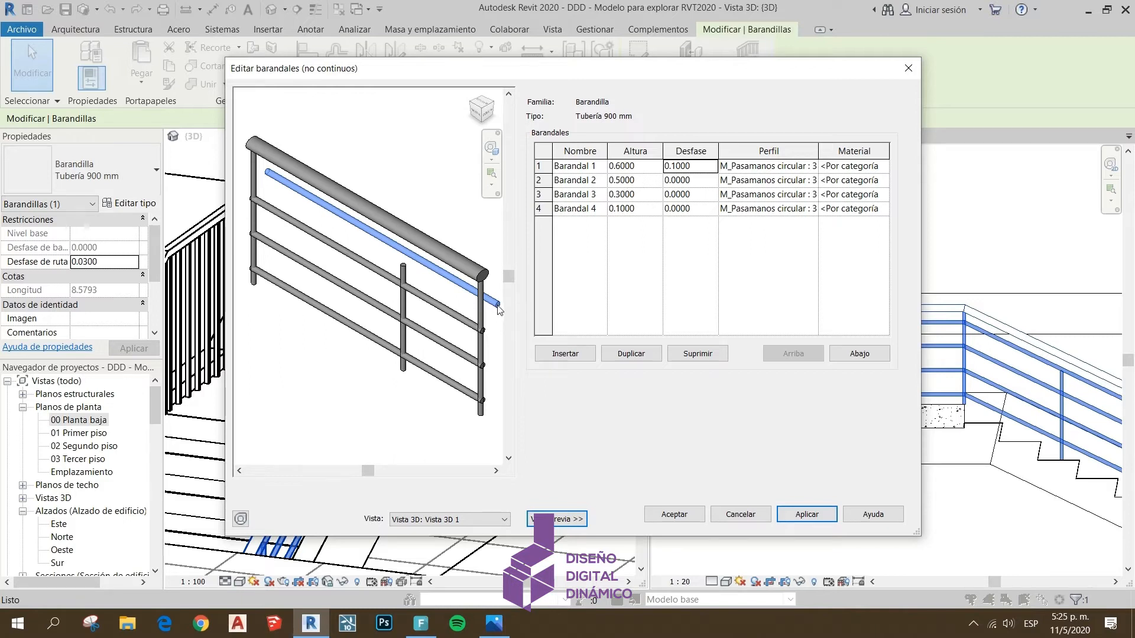
# Apply an offset of -0.1 to Barandal 1 and inspect its displacement in the preview
pyautogui.click(695, 166)
pyautogui.doubleClick(695, 166)
pyautogui.write('-.1')
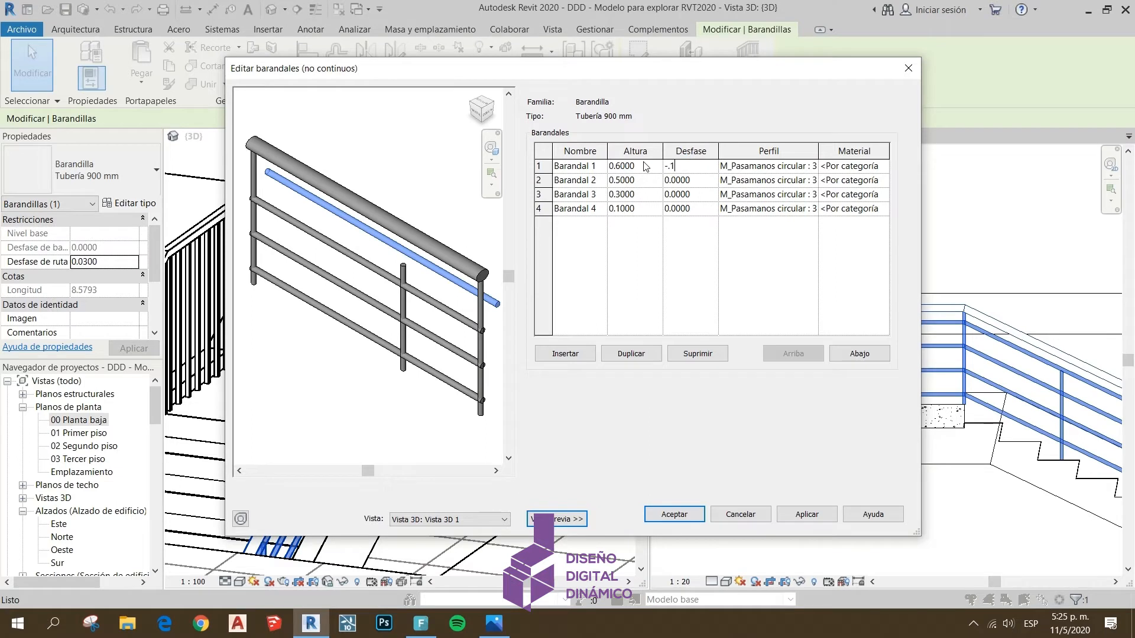
pyautogui.click(805, 513)
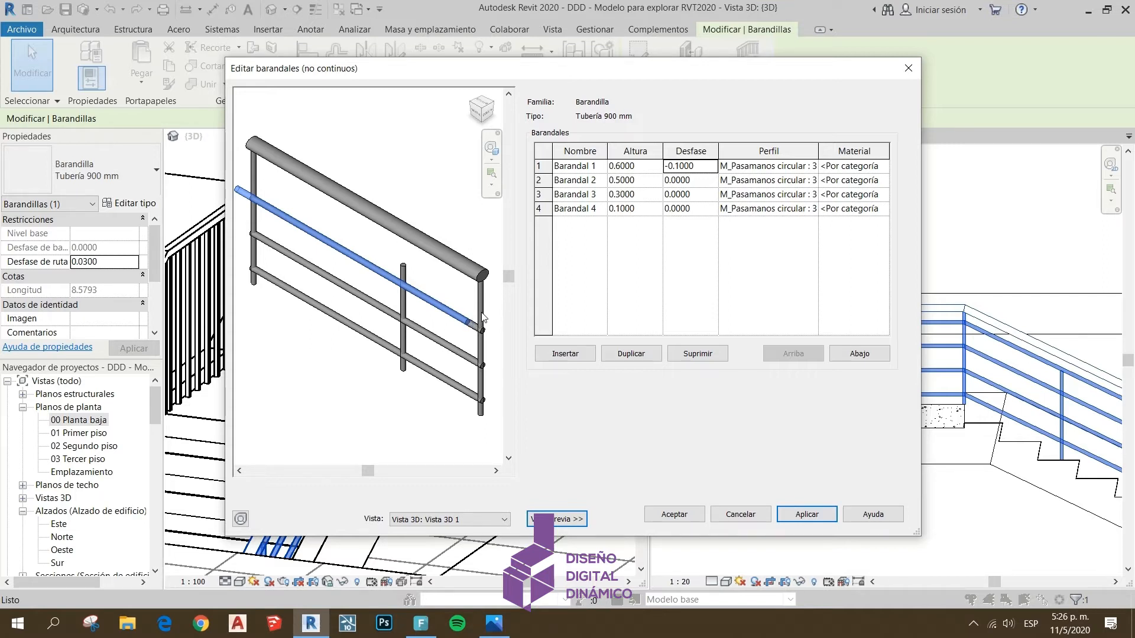
pyautogui.keyDown('shift'); pyautogui.moveTo(470, 324); pyautogui.dragTo(446, 307, button='middle'); pyautogui.keyUp('shift')
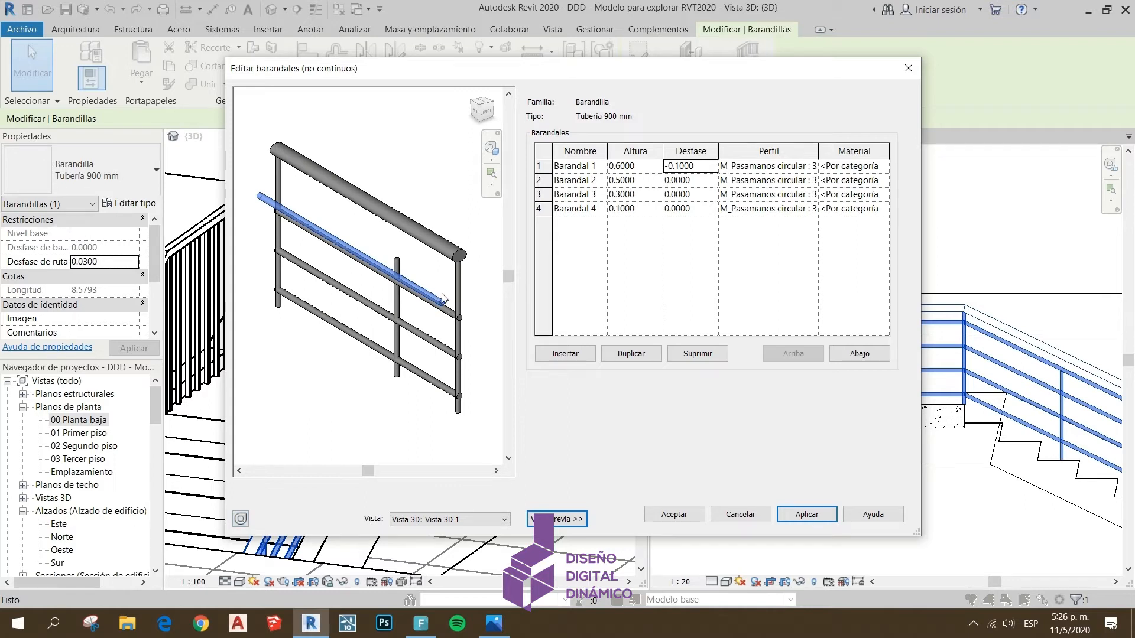
# Apply an offset of -0.025 to Barandal 1
pyautogui.click(703, 168)
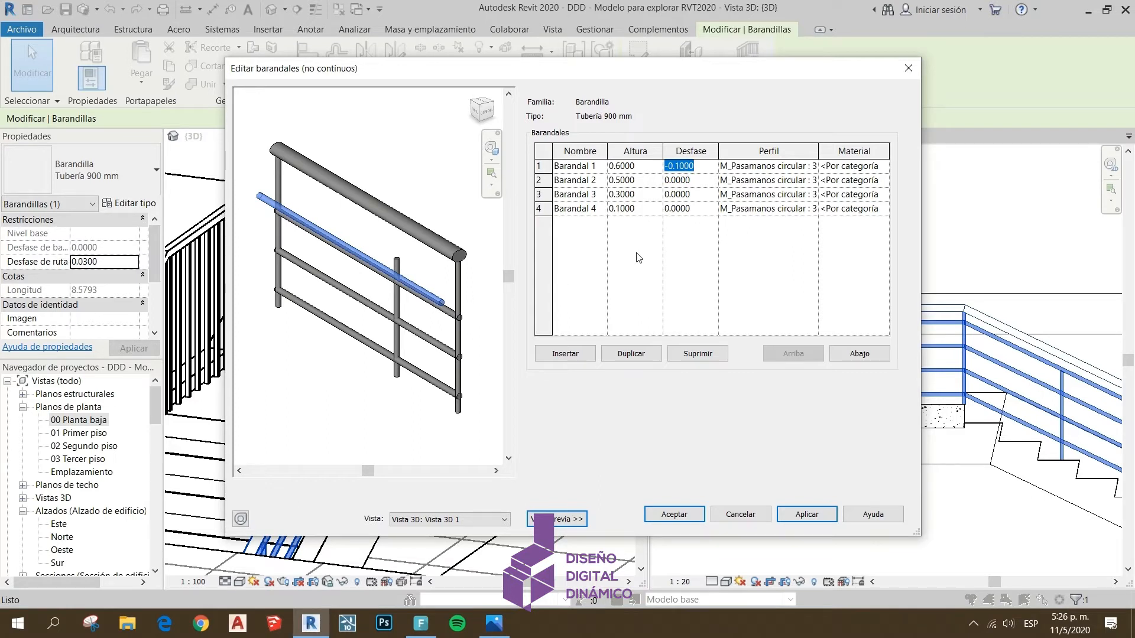
pyautogui.write('-0')
pyautogui.write('.025')
pyautogui.click(802, 511)
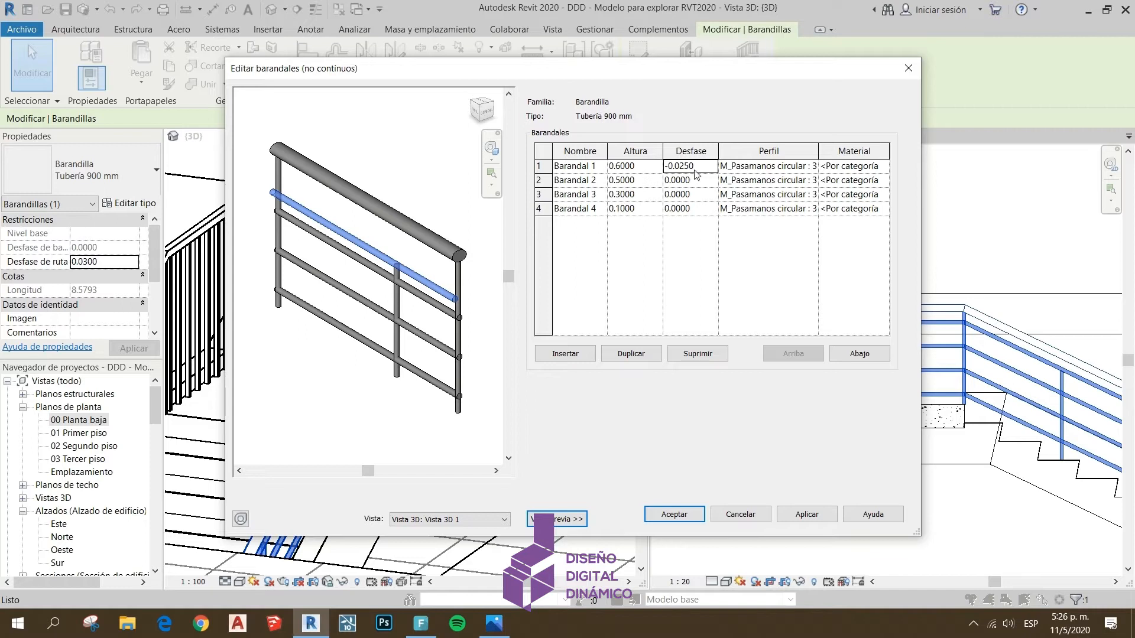
# Reset the offset of Barandal 1 to 0 and apply the change
pyautogui.moveTo(696, 167); pyautogui.dragTo(645, 168)
pyautogui.write('0')
pyautogui.click(798, 511)
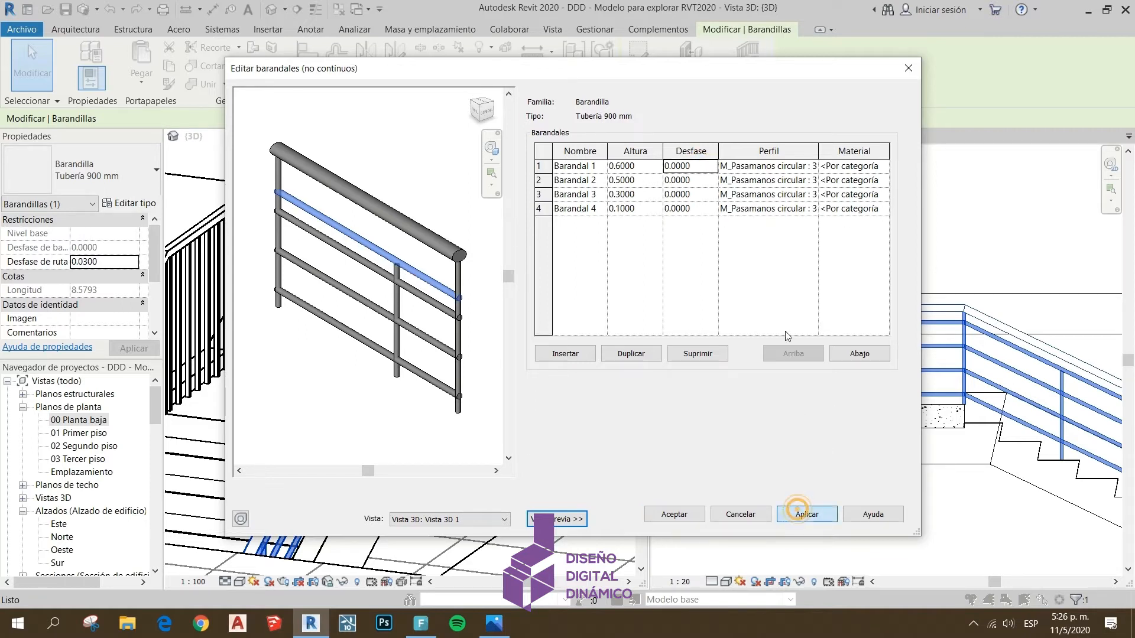
# Assign the profile M_Pasamanos circular : 40mm to Barandal 1 and apply it
pyautogui.click(772, 166)
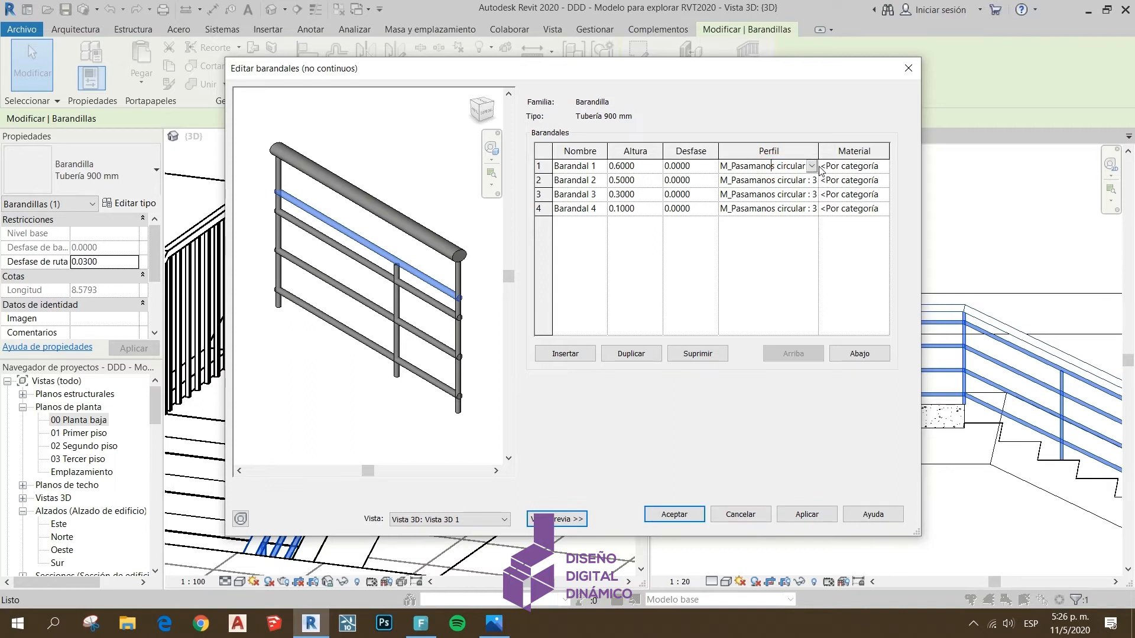
pyautogui.click(811, 166)
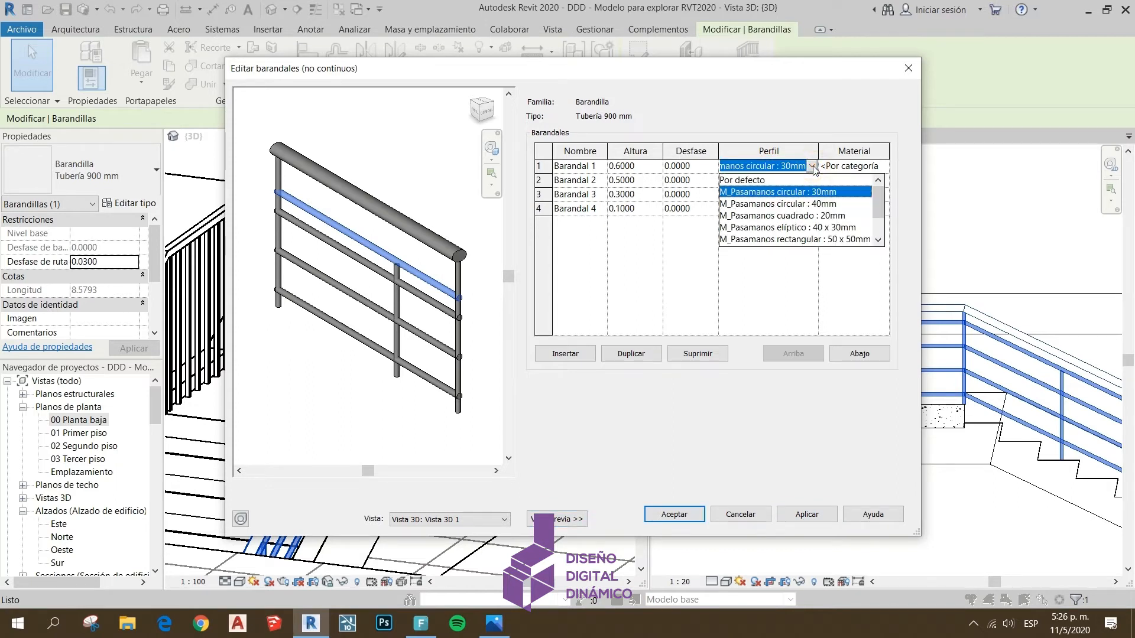
pyautogui.click(824, 205)
pyautogui.click(815, 510)
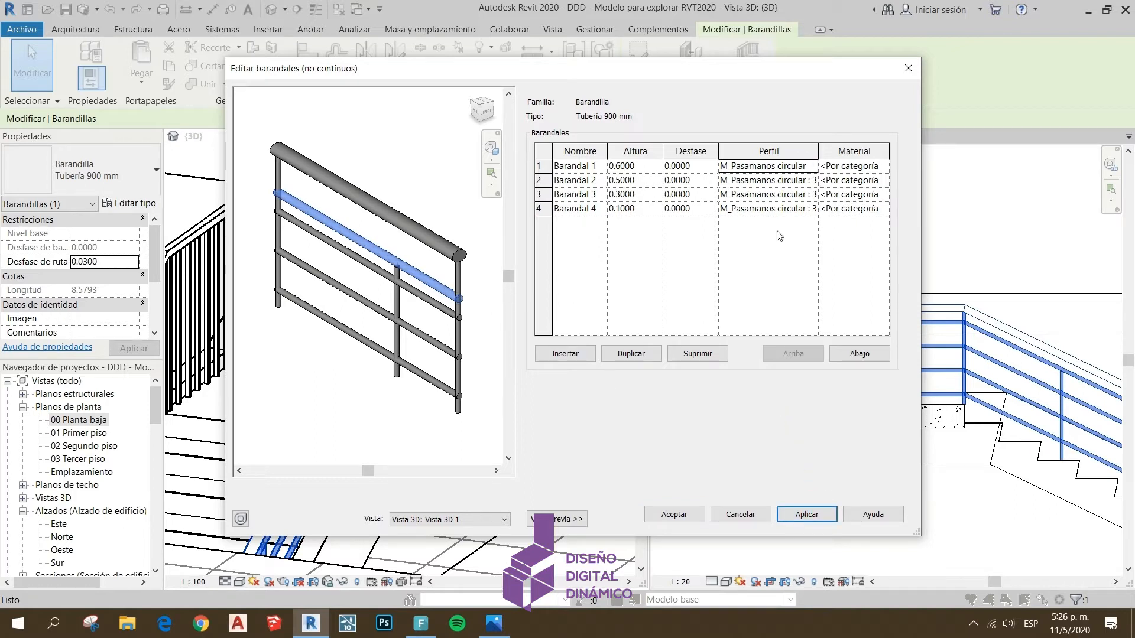
# Return Barandal 1 to the profile M_Pasamanos circular : 30mm and apply it
pyautogui.click(816, 167)
pyautogui.click(812, 166)
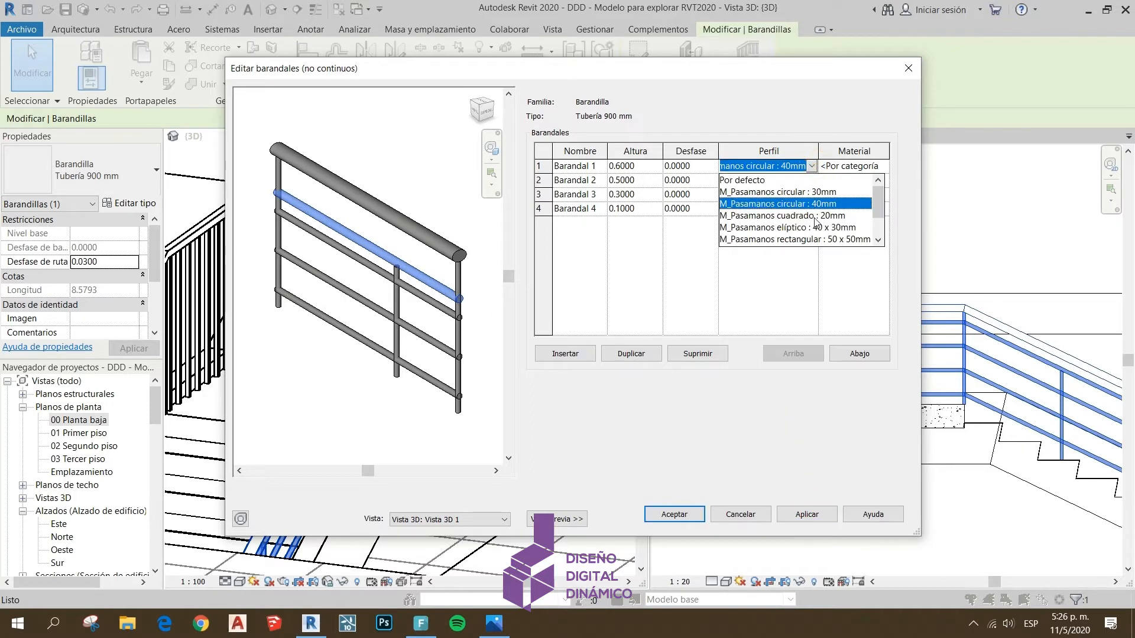
pyautogui.click(767, 192)
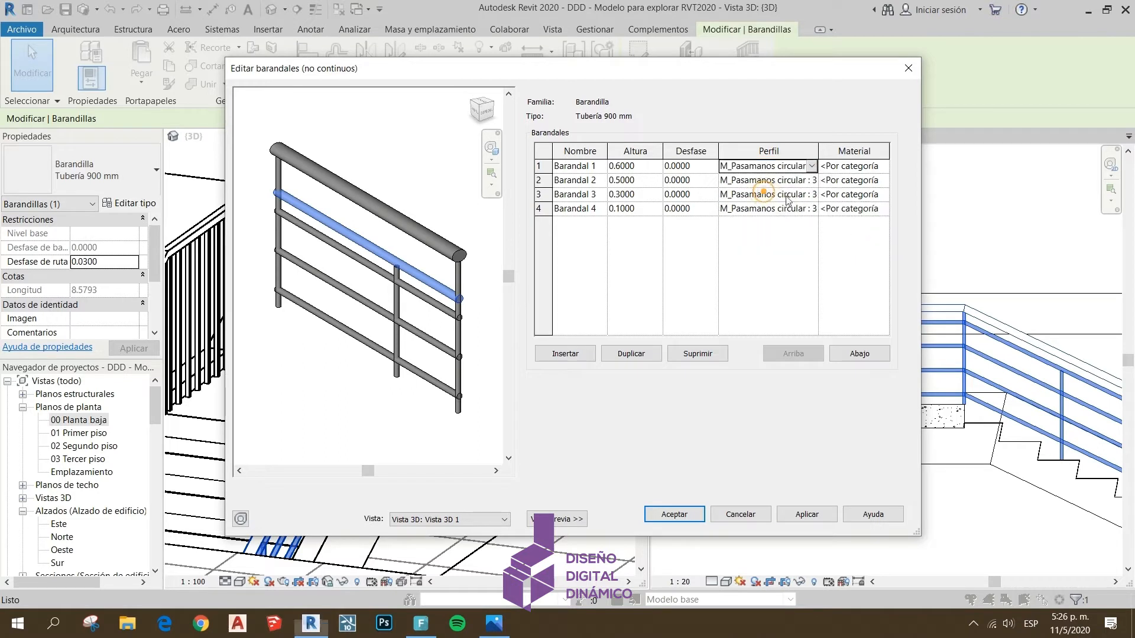
pyautogui.click(804, 514)
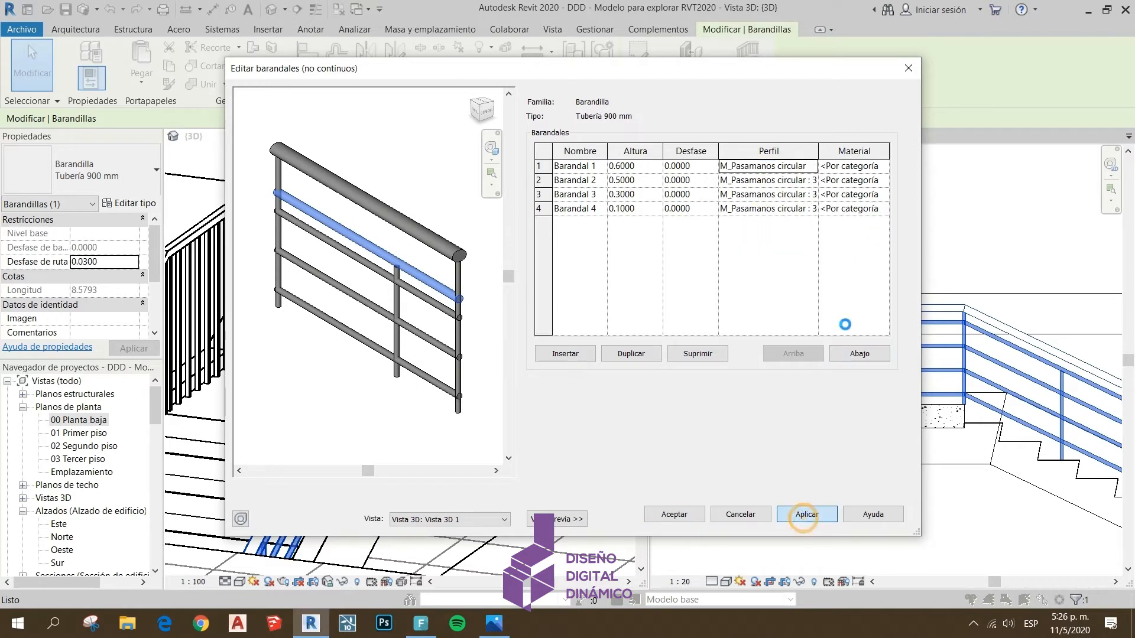
# Delete Barandal 1 from the railing's rail structure and apply the deletion
pyautogui.click(857, 167)
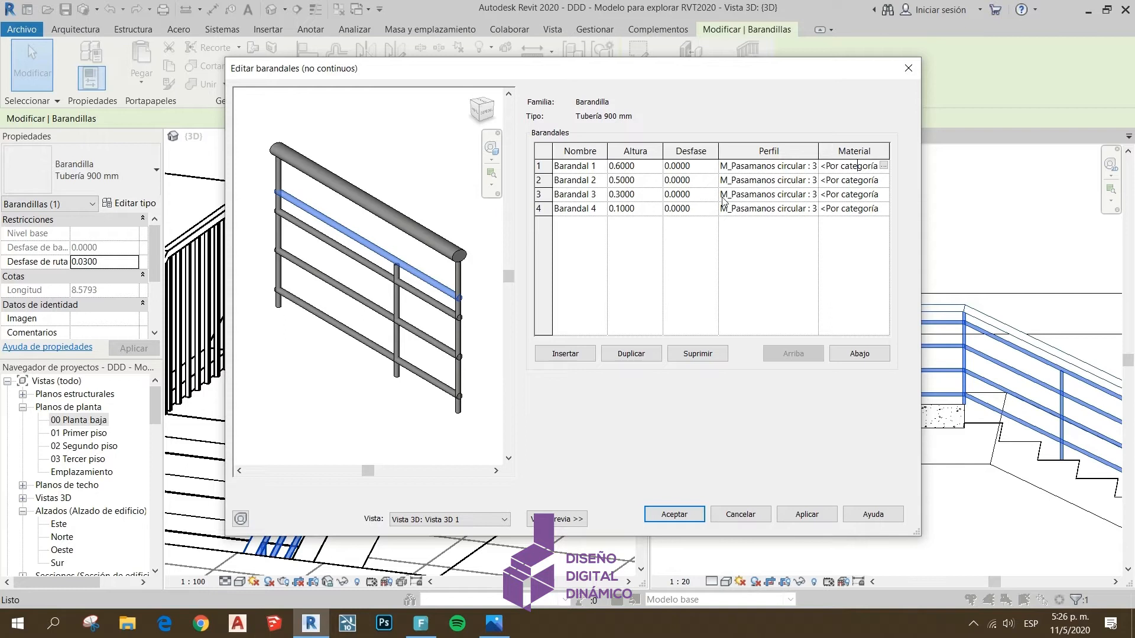
pyautogui.click(603, 168)
pyautogui.click(850, 168)
pyautogui.click(697, 353)
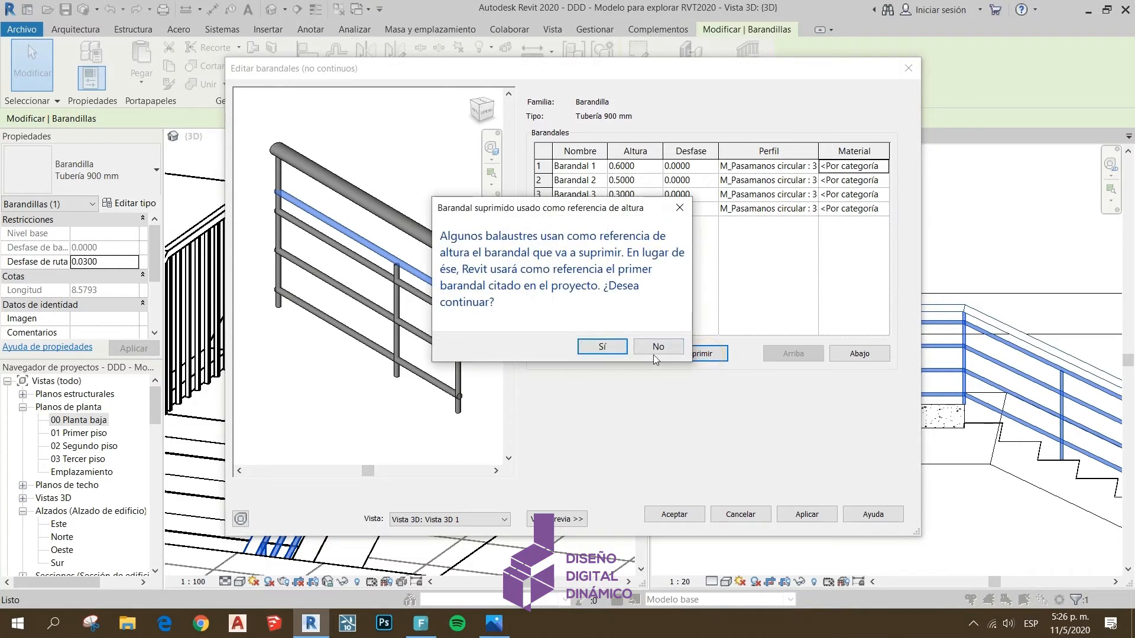
pyautogui.click(654, 347)
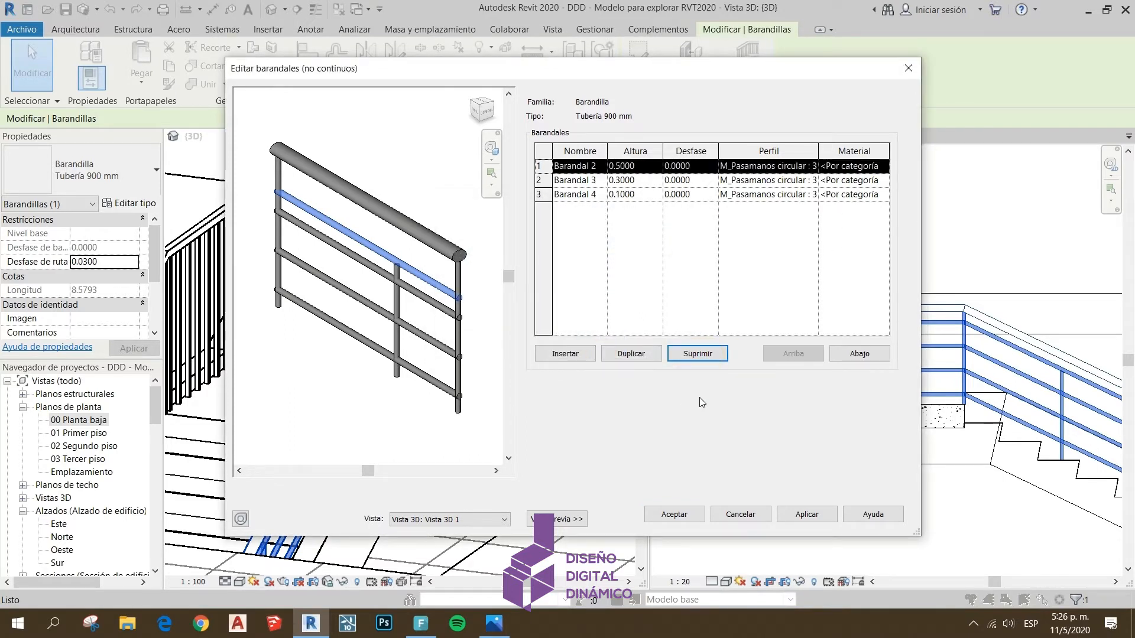
pyautogui.click(795, 514)
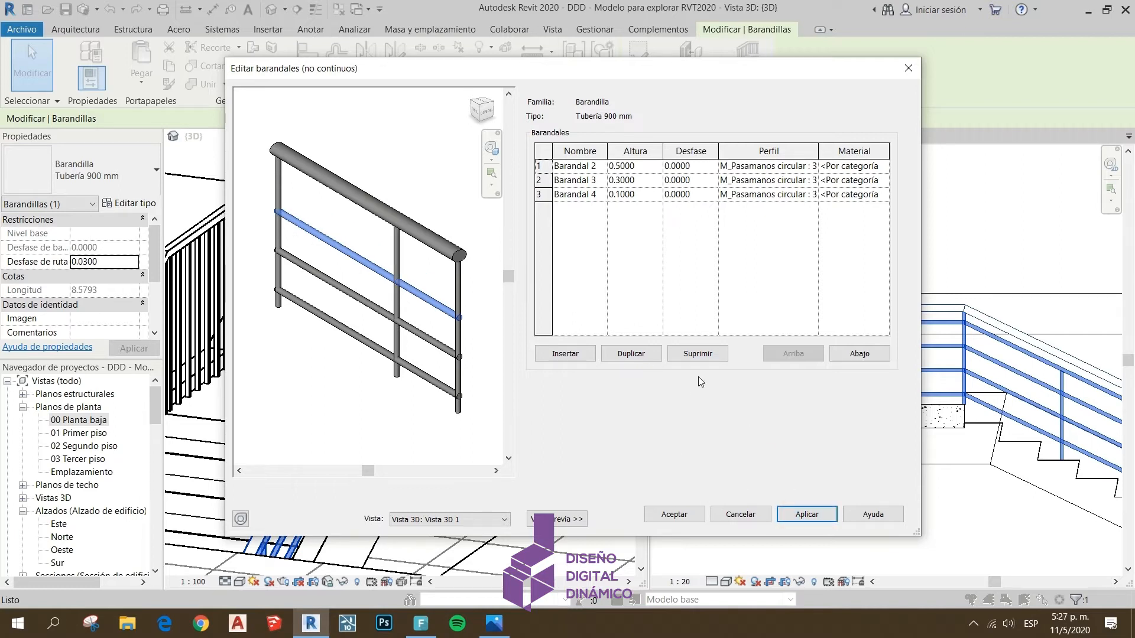
# Delete Barandal 4 and Barandal 3 from the rail structure, applying each deletion
pyautogui.click(582, 193)
pyautogui.click(697, 354)
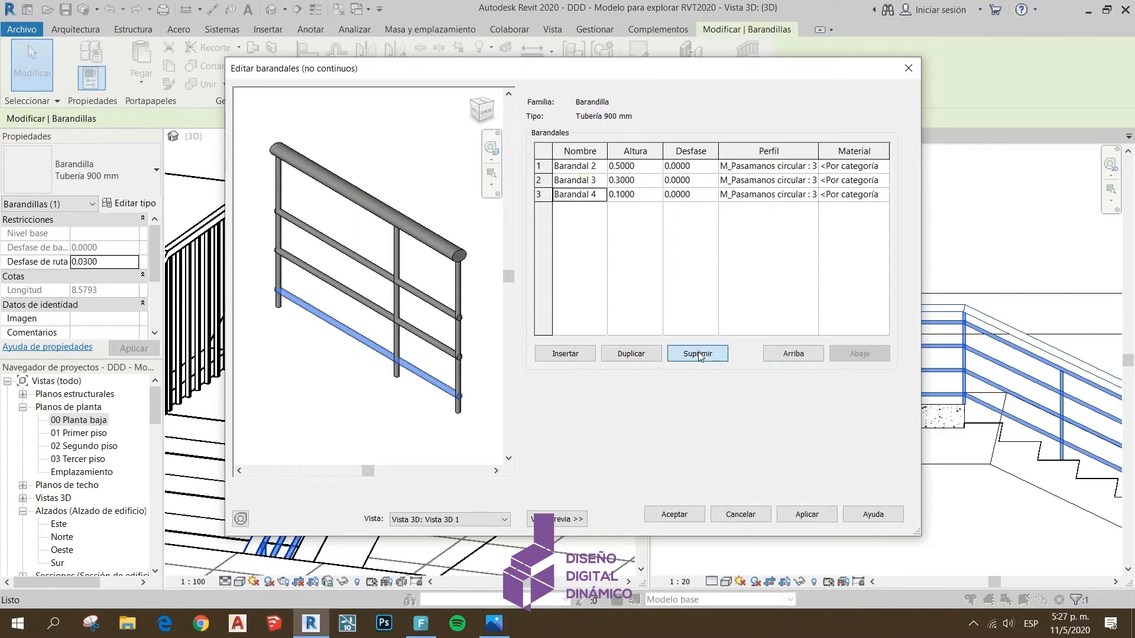
pyautogui.click(811, 517)
pyautogui.click(592, 181)
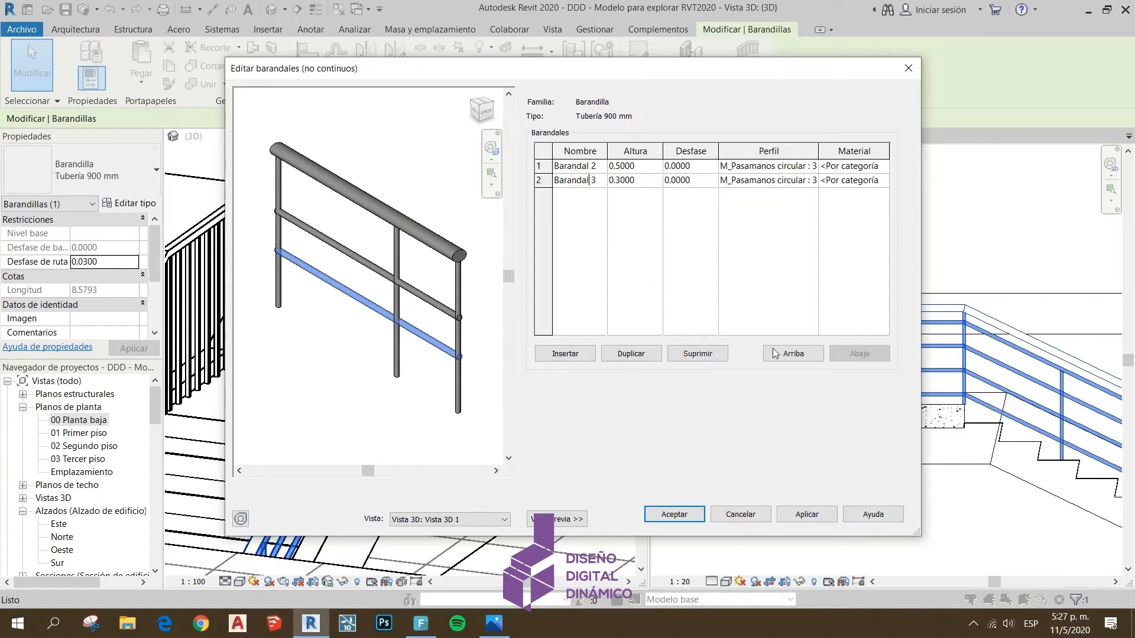
pyautogui.click(698, 354)
pyautogui.click(798, 517)
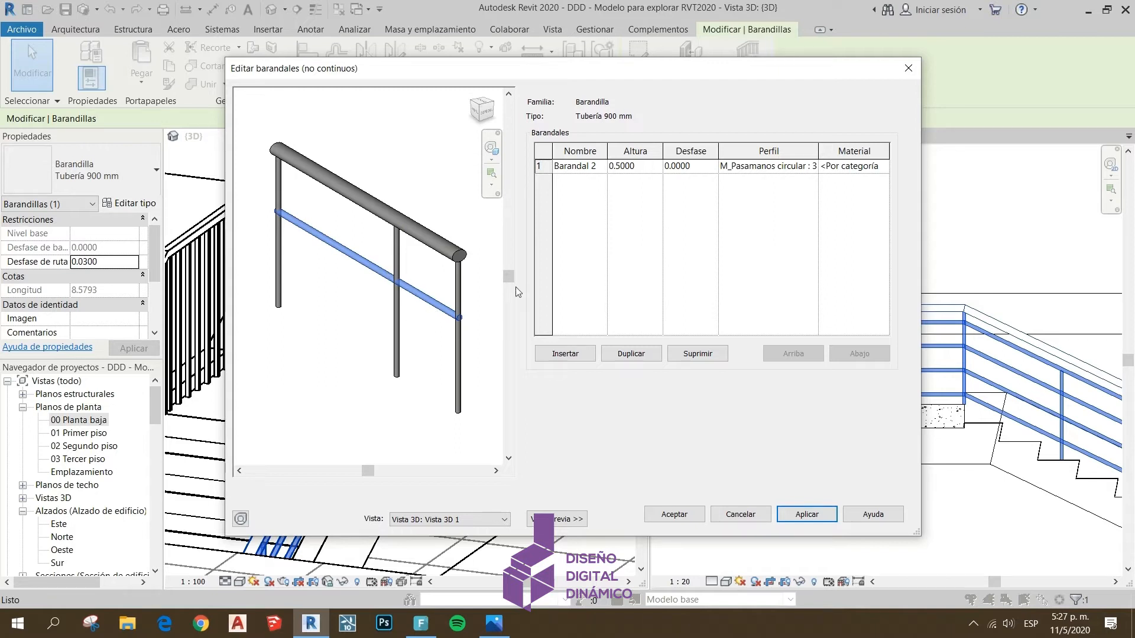
# Set the height of Barandal 2 to 0.45 and apply it
pyautogui.click(648, 168)
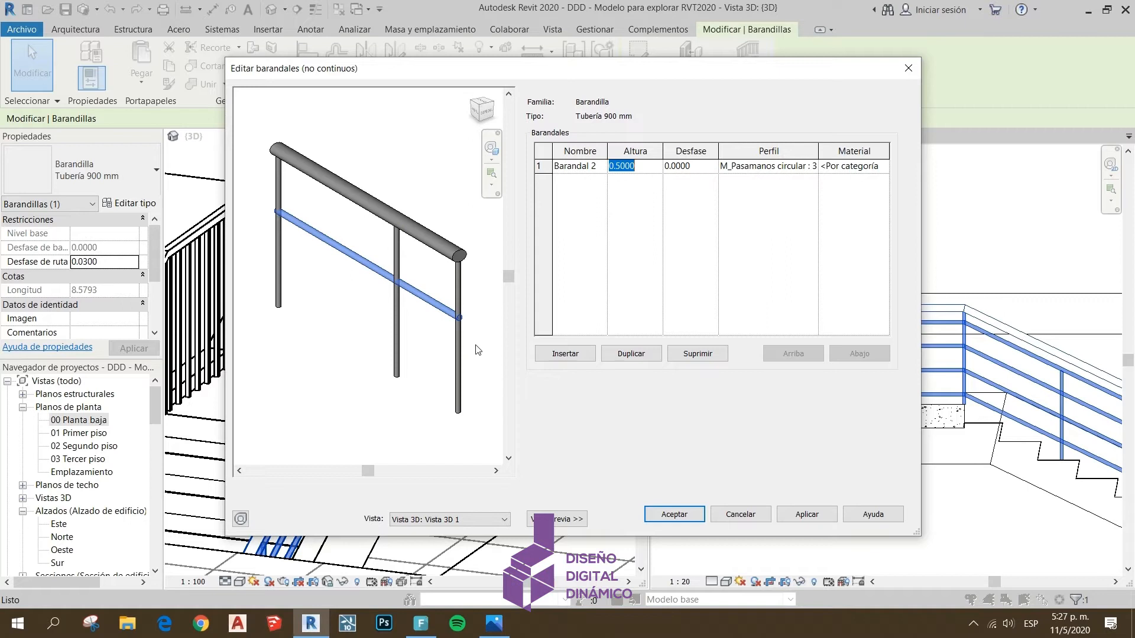
pyautogui.write('.45')
pyautogui.press('Tab')
pyautogui.click(807, 514)
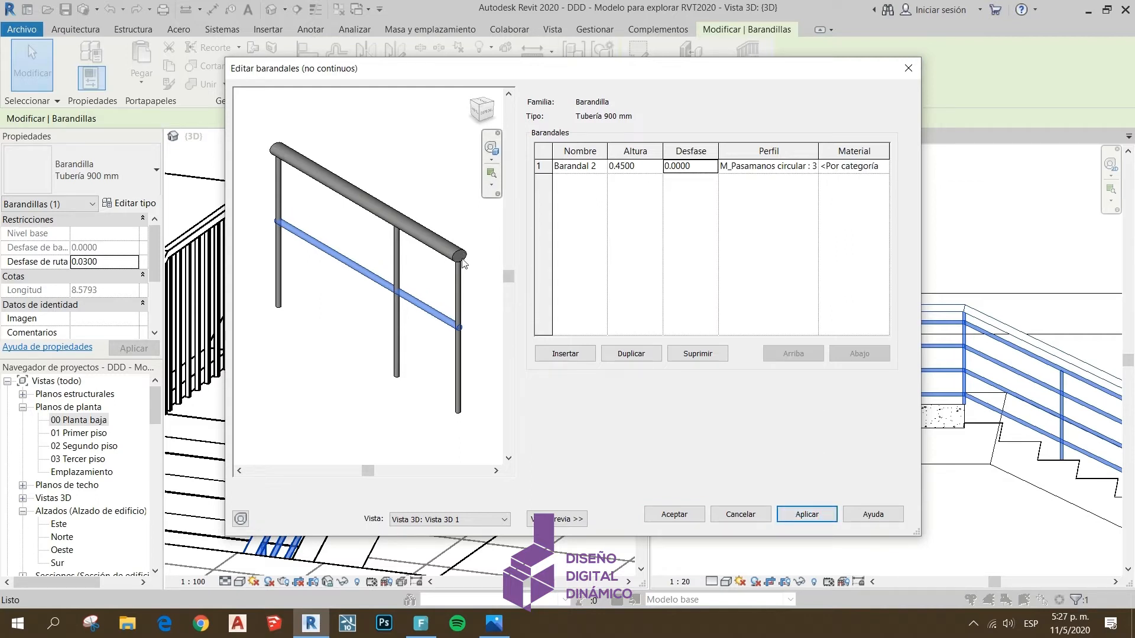
# Set the height of Barandal 2 to 0.4, apply it and accept the rail structure
pyautogui.click(644, 167)
pyautogui.write('.4')
pyautogui.click(809, 513)
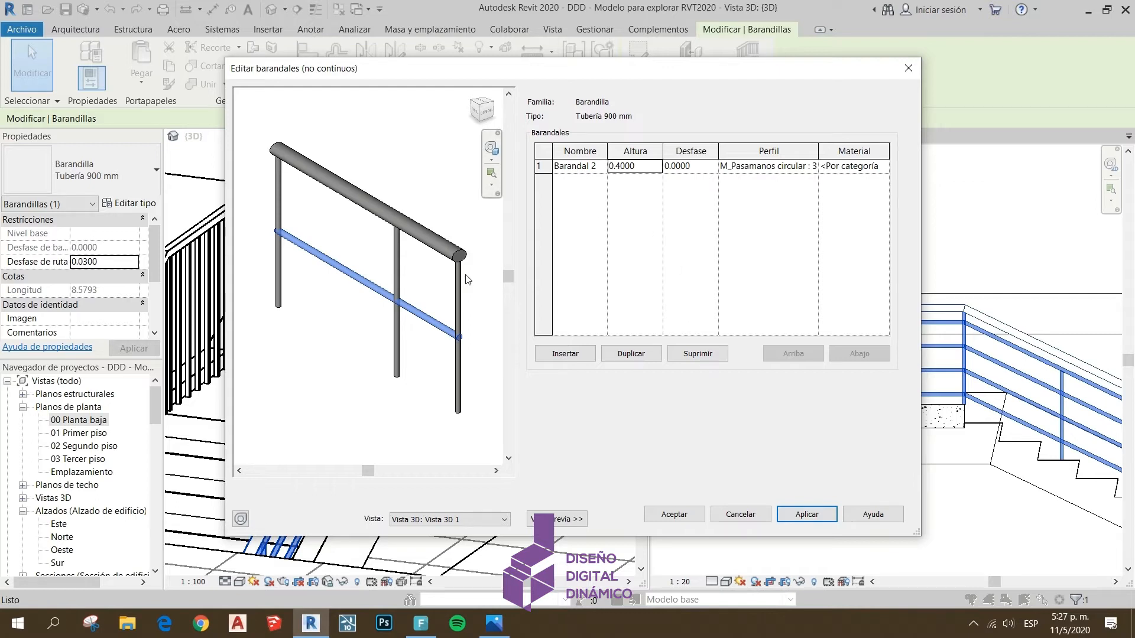
pyautogui.click(683, 515)
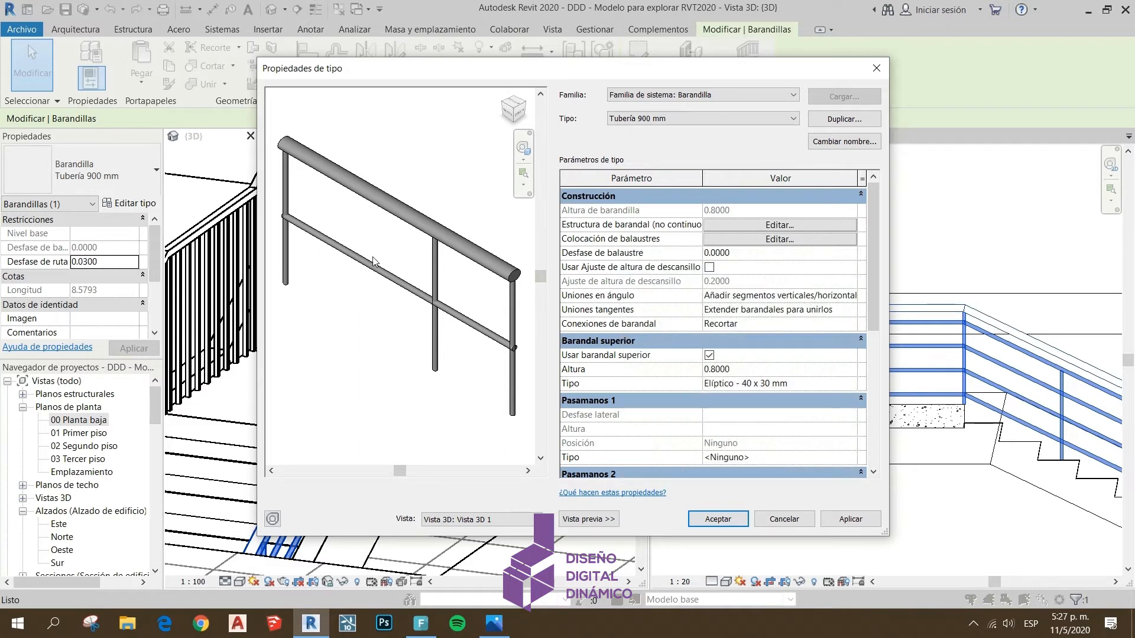
# Open the railing's baluster placement and apply the family M_Balaustre - Vertical plano de acero : 50 x 12mm to the main pattern baluster
pyautogui.click(718, 241)
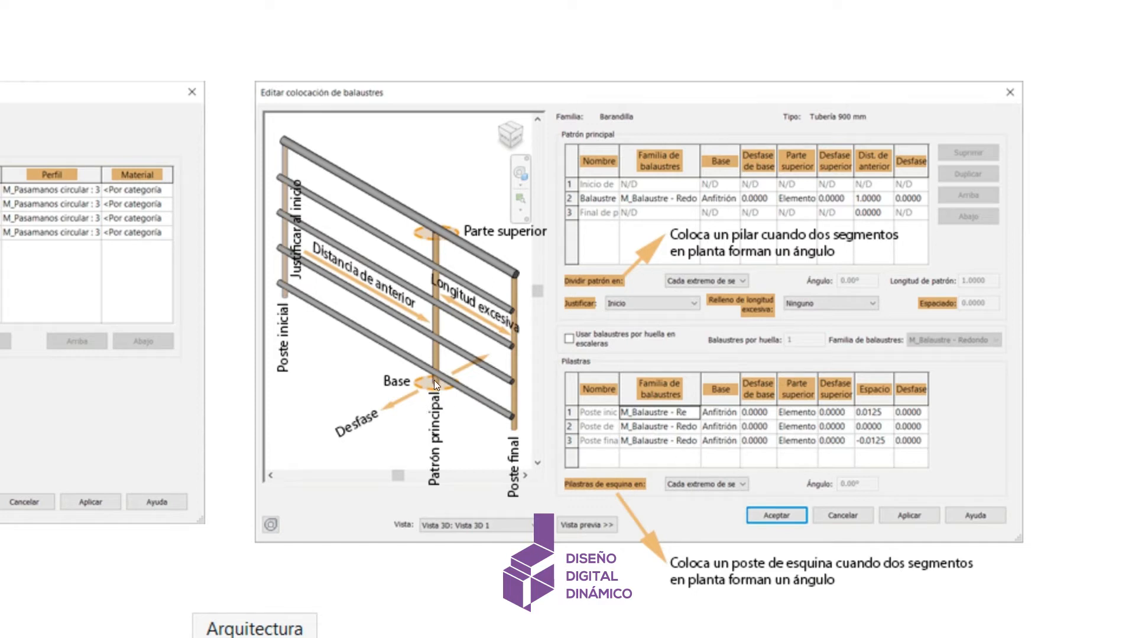
pyautogui.hotkey('alt', 'Tab')
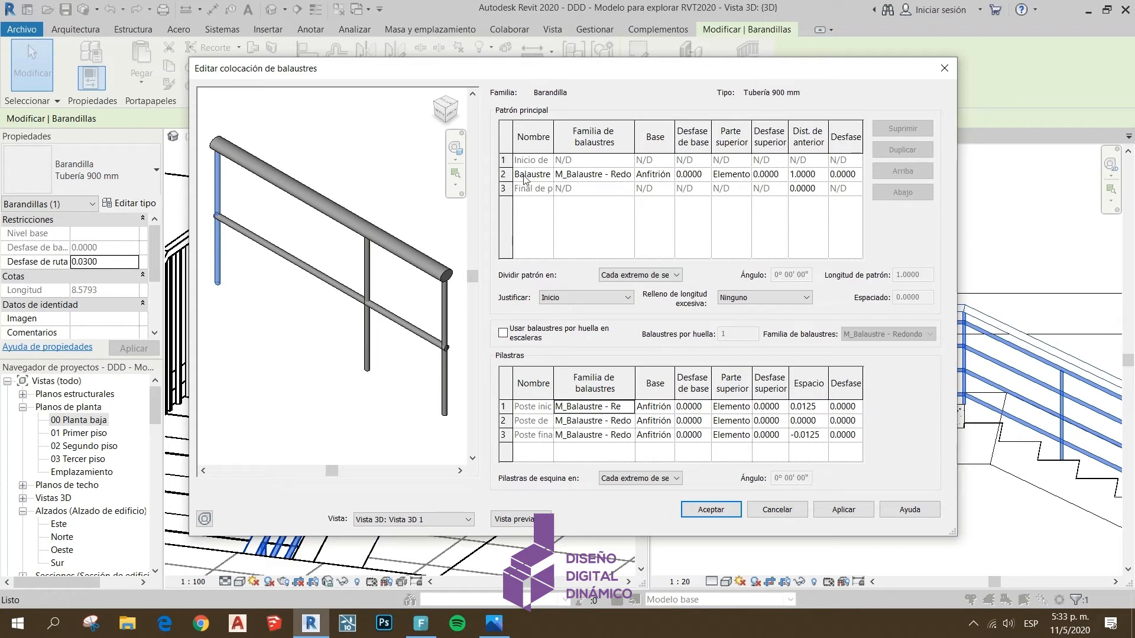
pyautogui.click(574, 175)
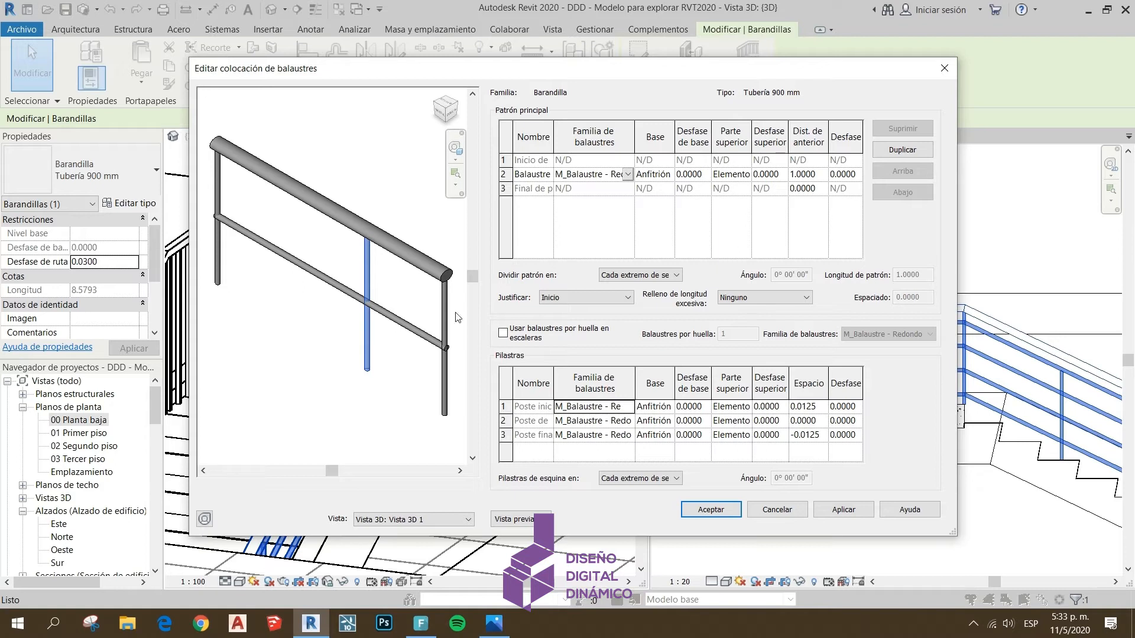
pyautogui.click(628, 175)
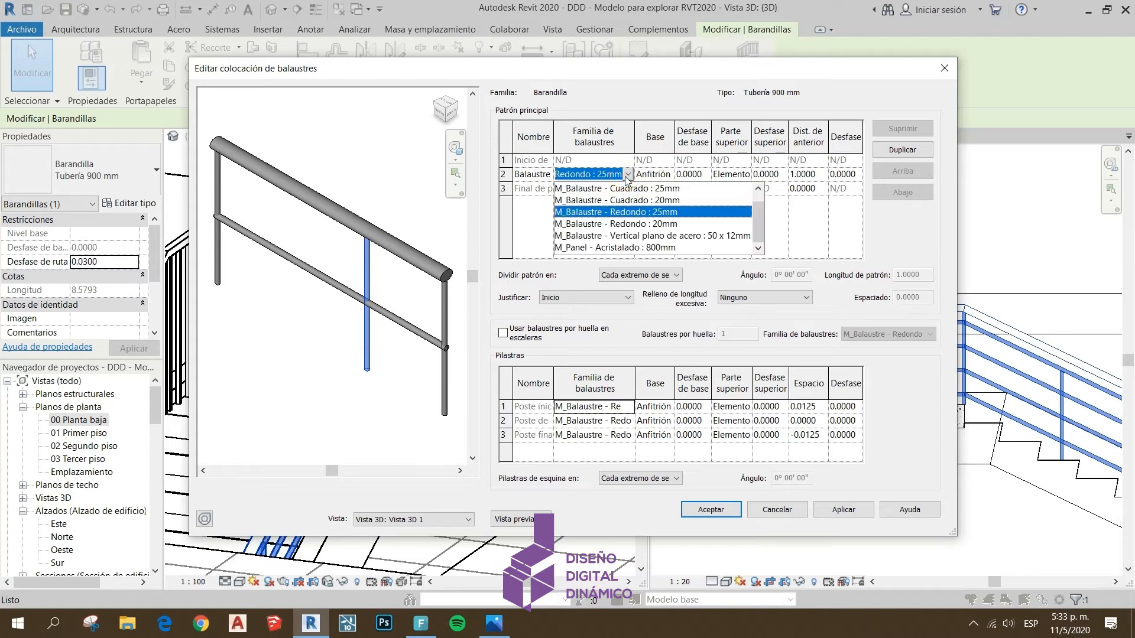
pyautogui.click(648, 236)
pyautogui.click(840, 508)
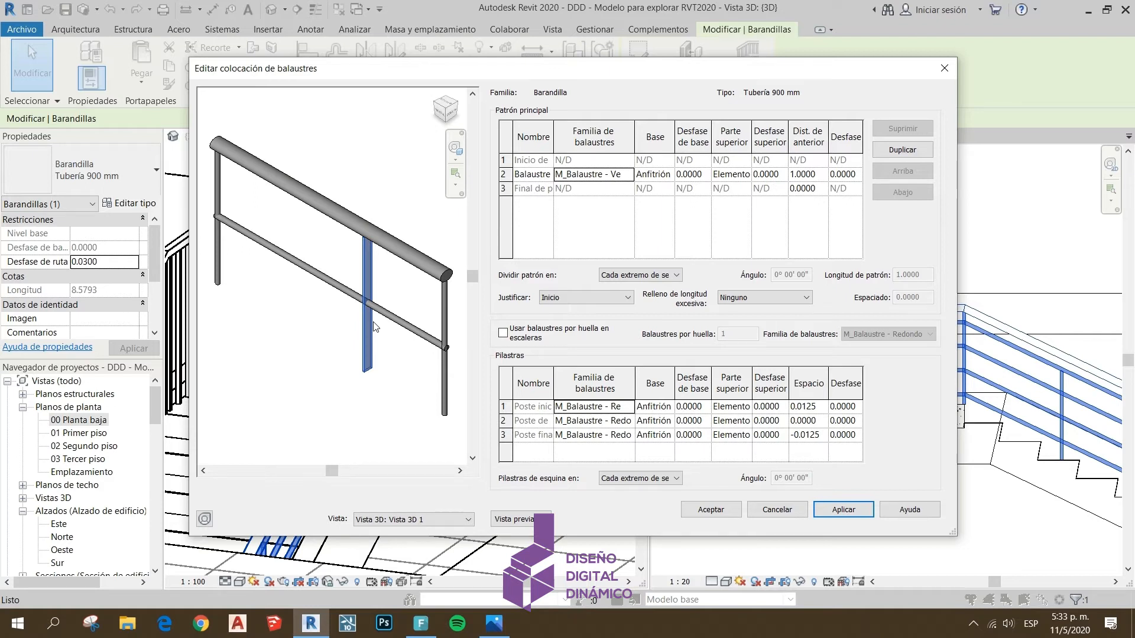
# Set the base of the main pattern baluster to Barandal 2 and apply it
pyautogui.click(669, 178)
pyautogui.click(669, 175)
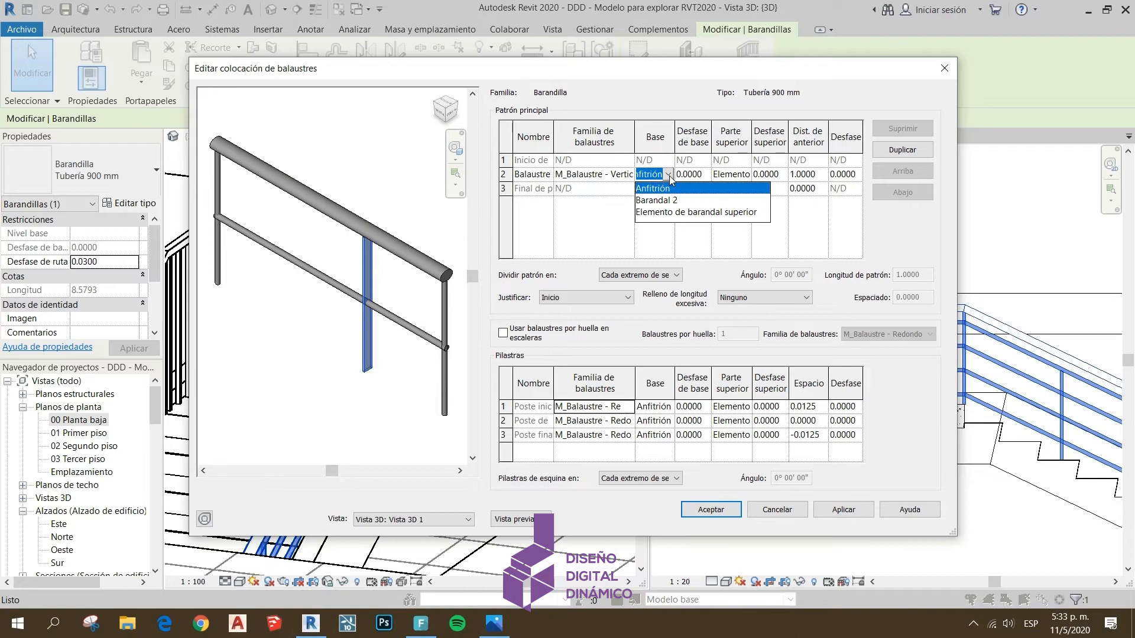
pyautogui.click(670, 200)
pyautogui.click(843, 510)
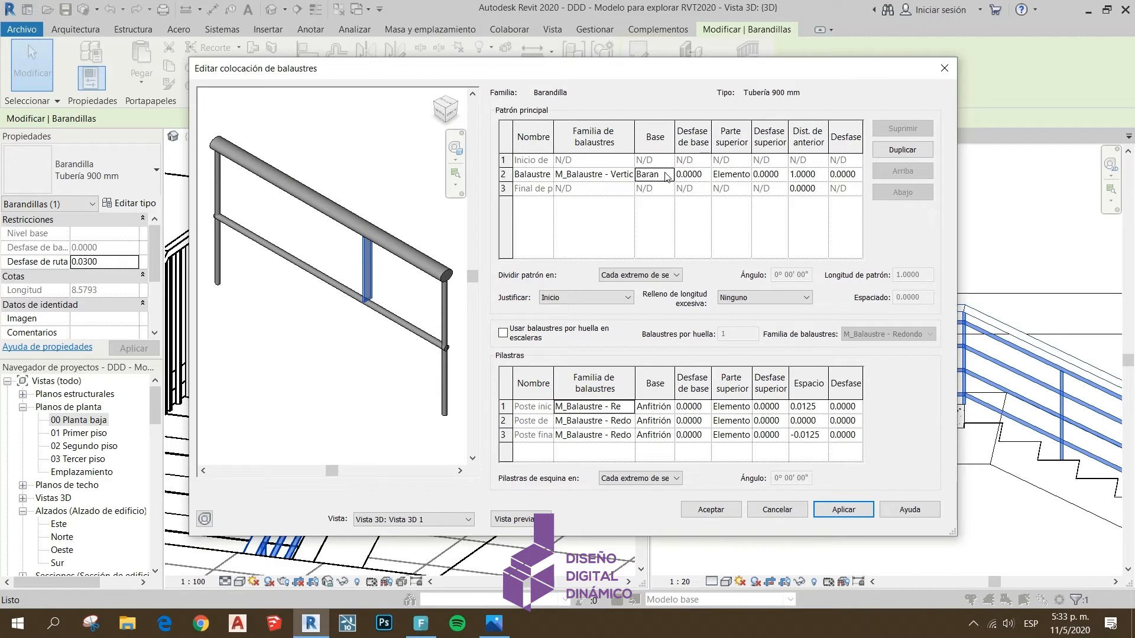
# Set the base offset of the main pattern baluster to -0.05 and apply it
pyautogui.click(703, 176)
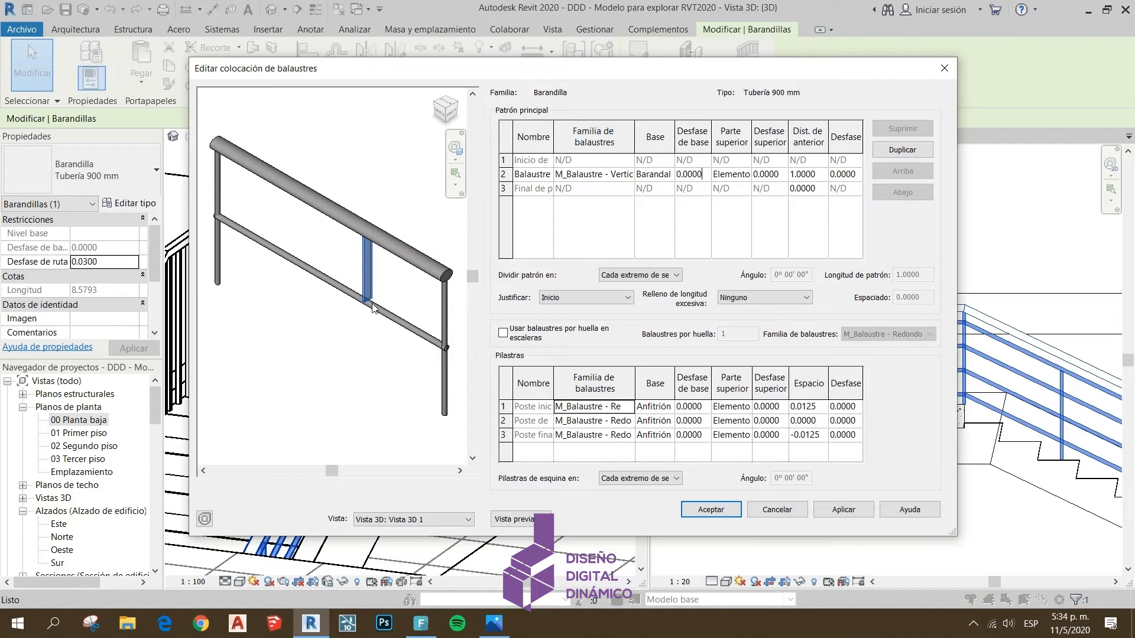
pyautogui.moveTo(702, 174); pyautogui.dragTo(665, 174)
pyautogui.write('-0.05')
pyautogui.click(843, 510)
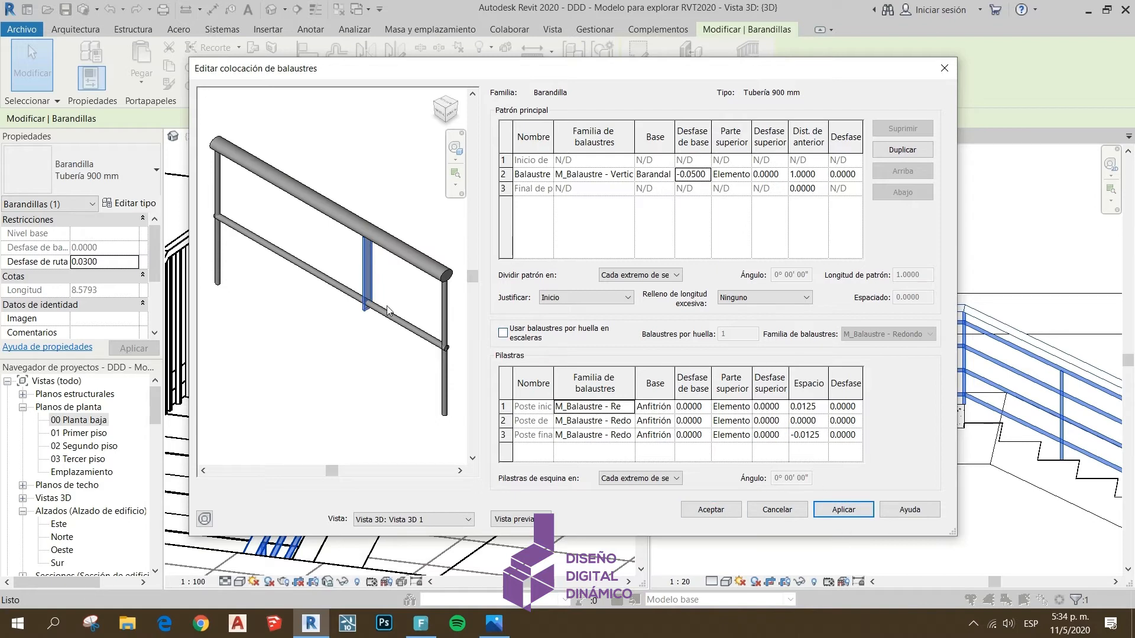
# Set the base offset of the main pattern baluster to 0.1 and apply it
pyautogui.click(704, 175)
pyautogui.doubleClick(704, 175)
pyautogui.write('0.1')
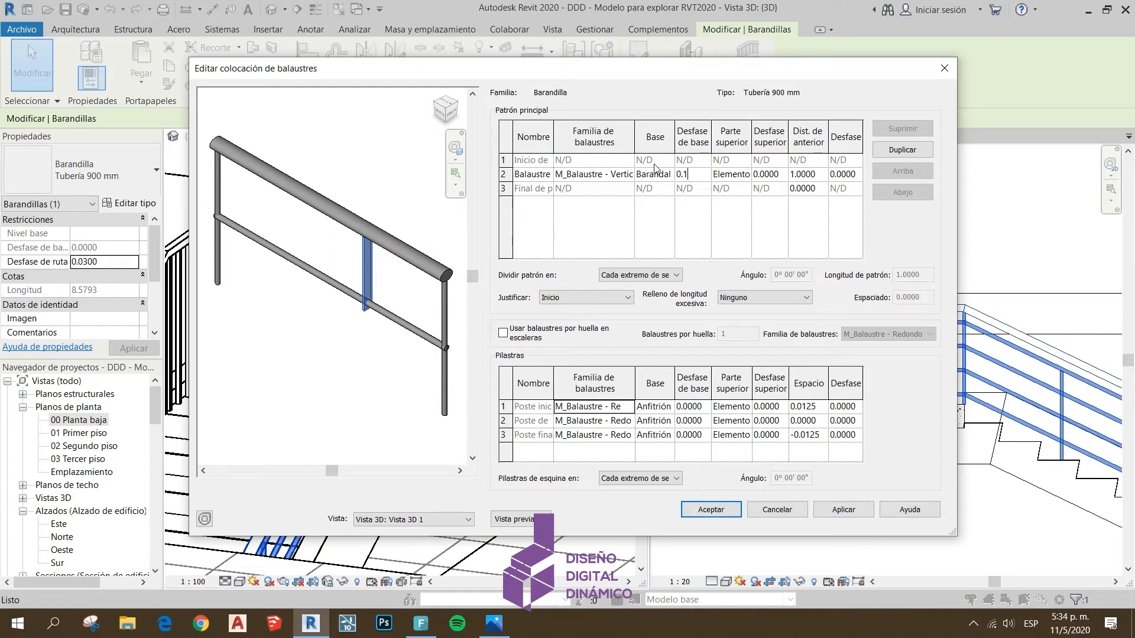
pyautogui.click(842, 511)
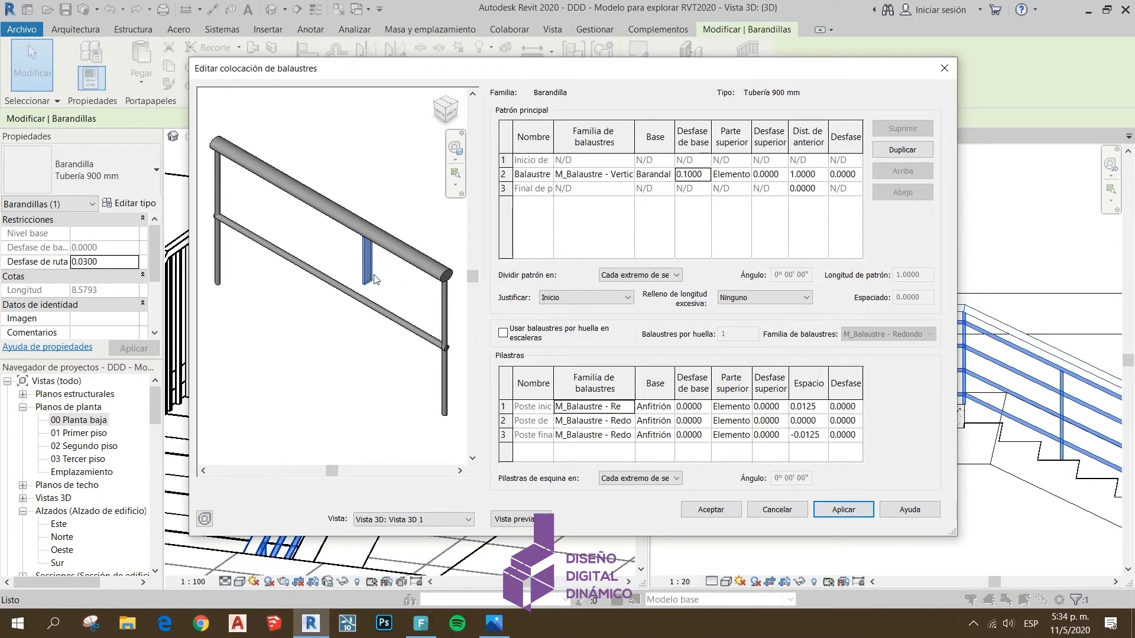
# Try a base offset of 0.05 on the main pattern baluster and change it to -0.05, applying each value
pyautogui.click(707, 179)
pyautogui.doubleClick(705, 175)
pyautogui.write('0.05')
pyautogui.click(846, 509)
pyautogui.click(689, 175)
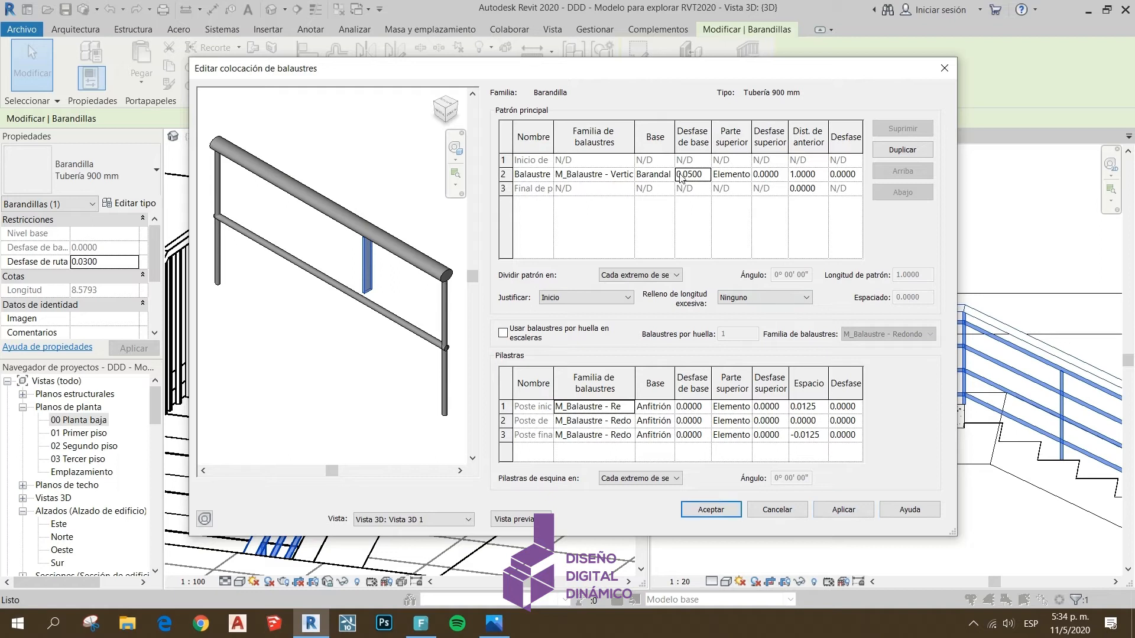
pyautogui.write('-')
pyautogui.click(831, 508)
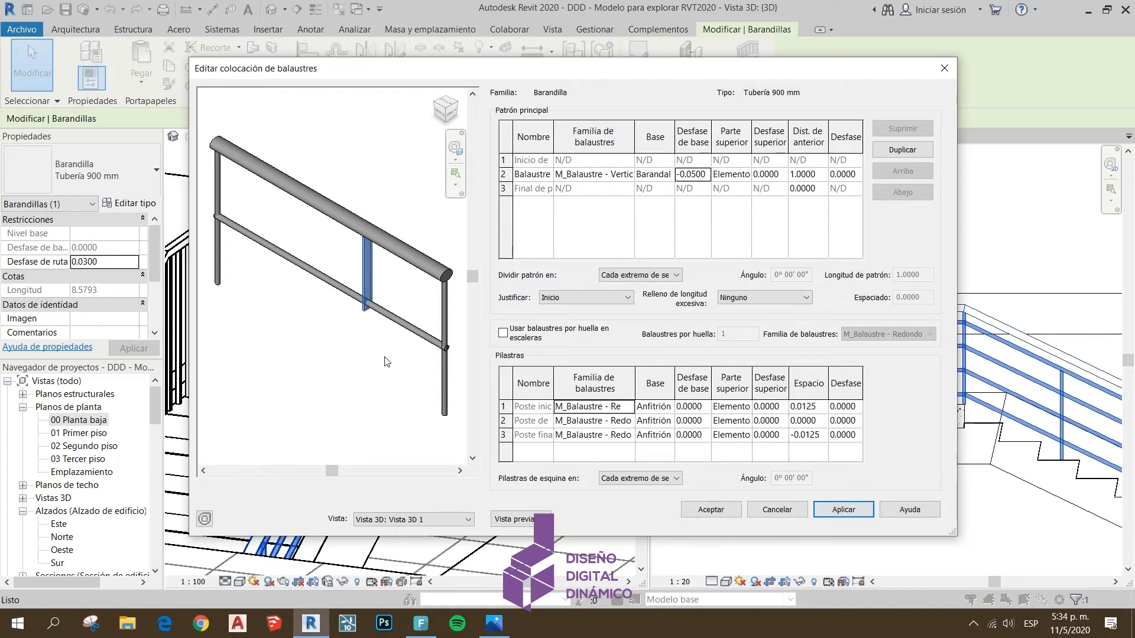
# Set the upper end (Parte superior) of the main pattern baluster to Barandal 2 and apply it
pyautogui.click(736, 177)
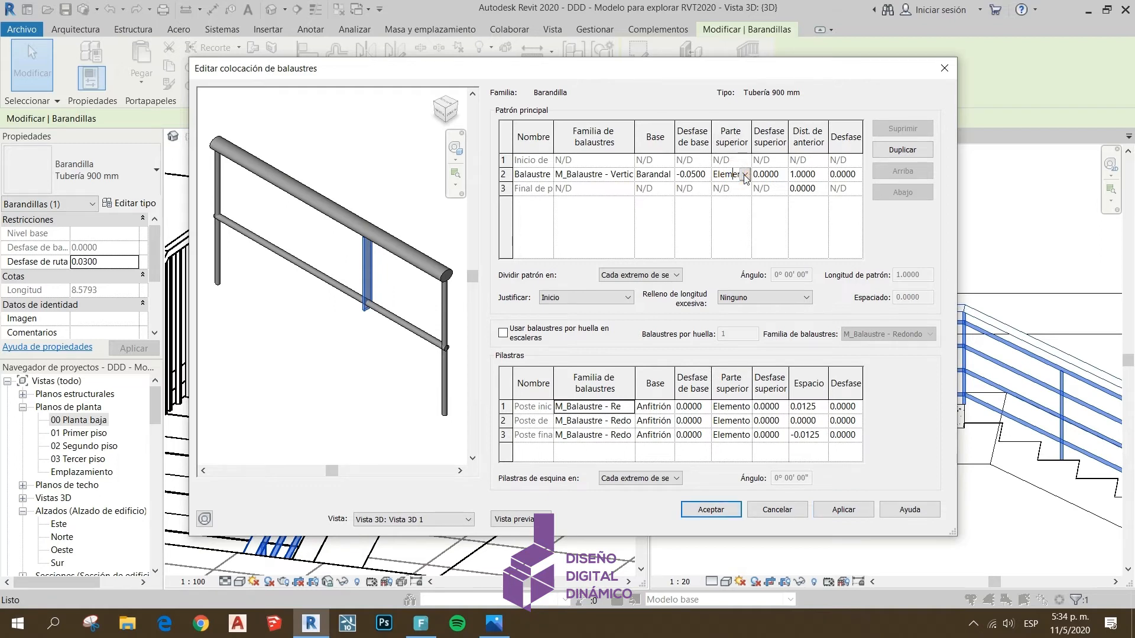
pyautogui.click(745, 176)
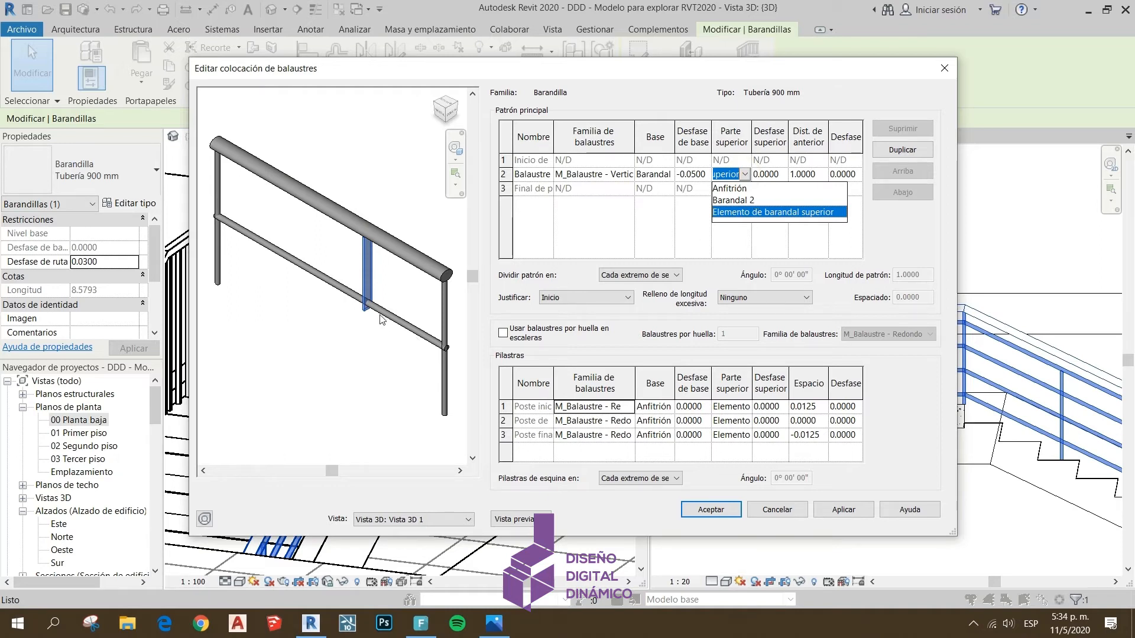
pyautogui.click(749, 201)
pyautogui.click(832, 512)
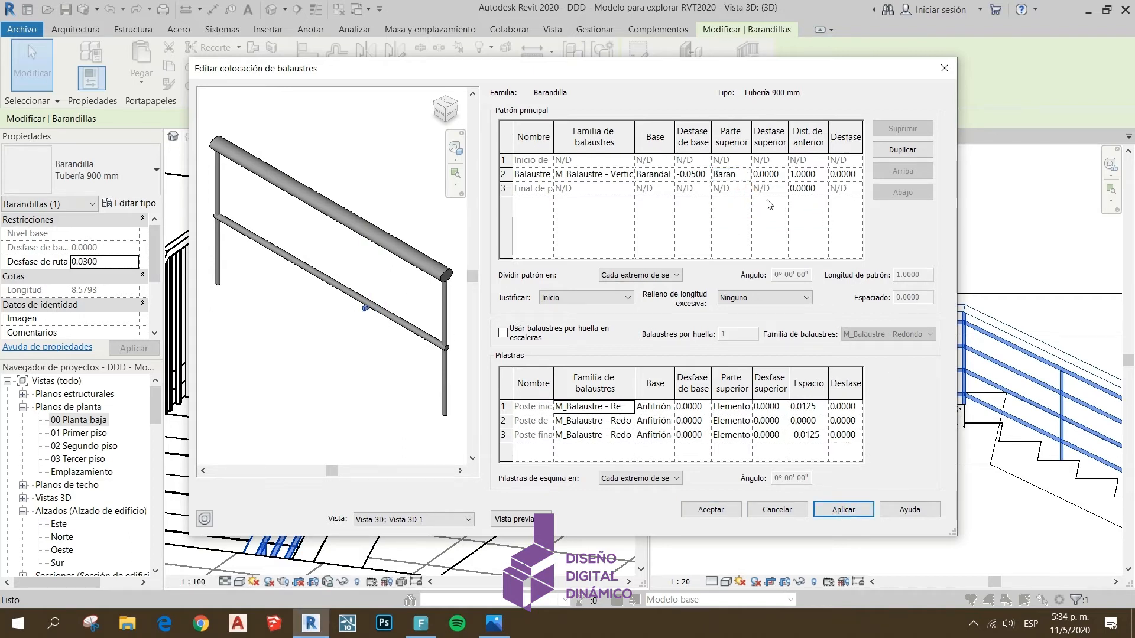
# Set the top offset of the main pattern baluster to 0.1 and apply it
pyautogui.click(781, 173)
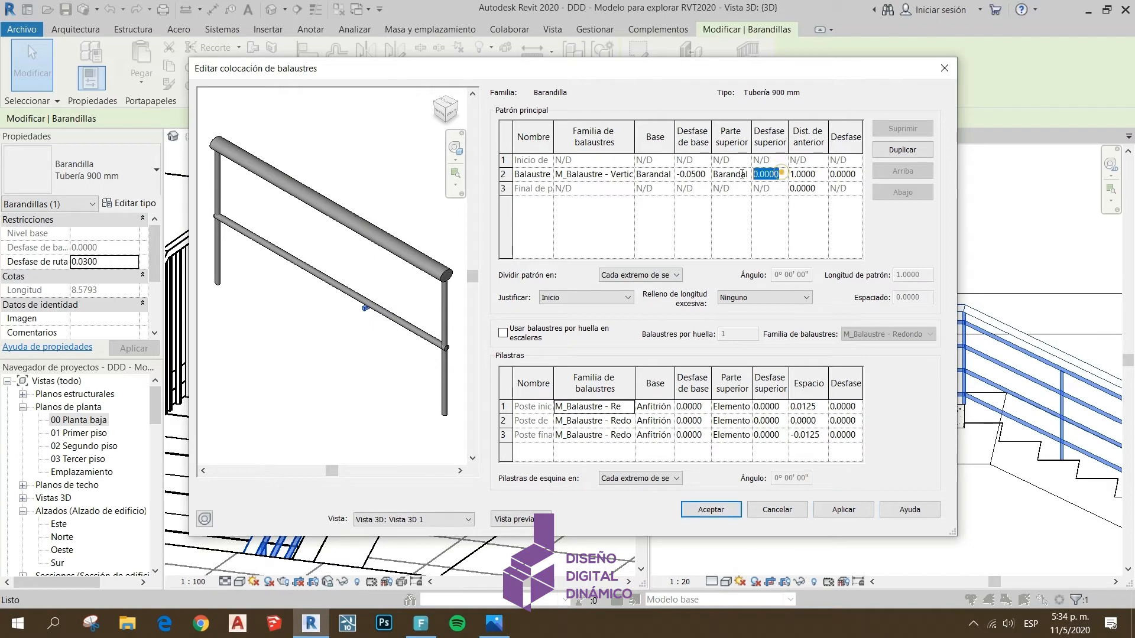
pyautogui.write('.1')
pyautogui.click(840, 509)
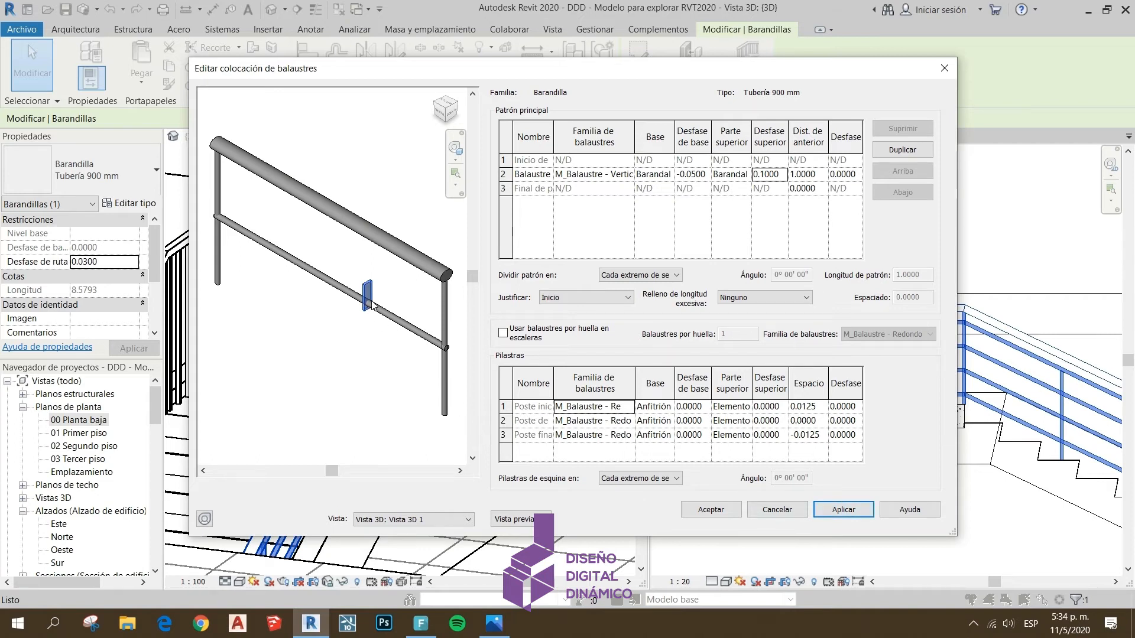
# Try to set the upper end (Parte superior) of the main pattern baluster to Anfitrión and apply it
pyautogui.click(746, 175)
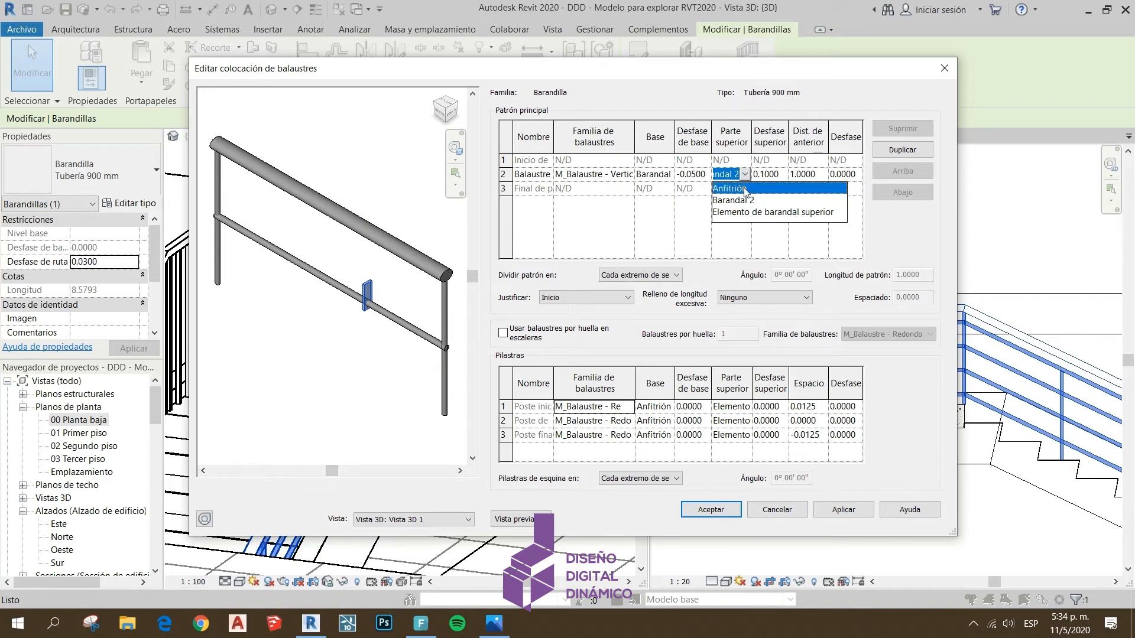
pyautogui.click(749, 189)
pyautogui.click(844, 510)
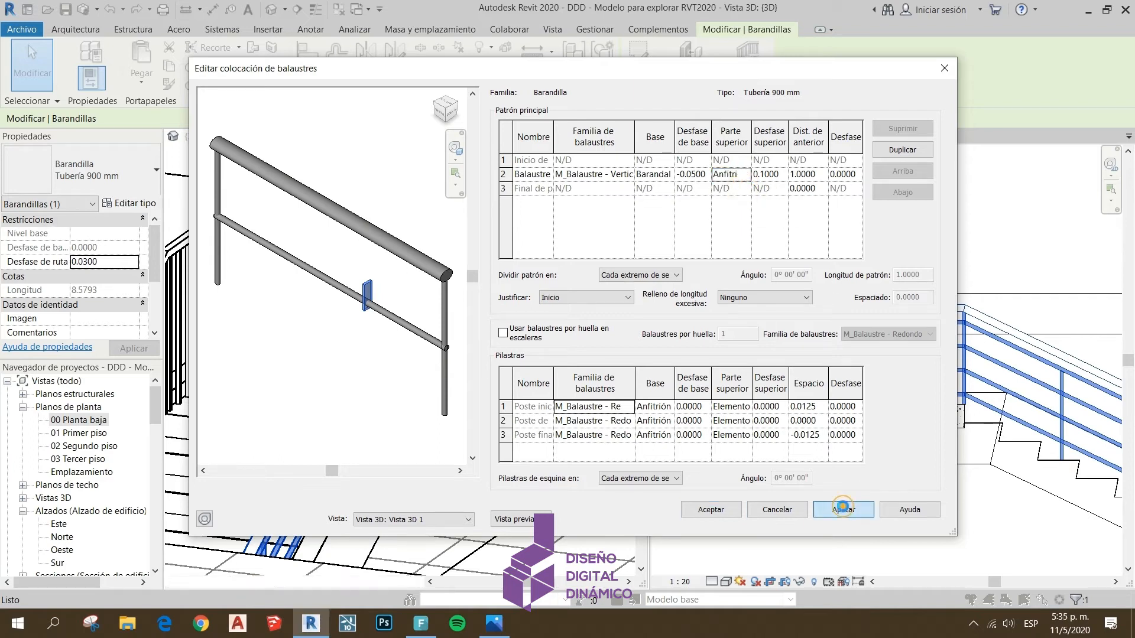
pyautogui.click(625, 356)
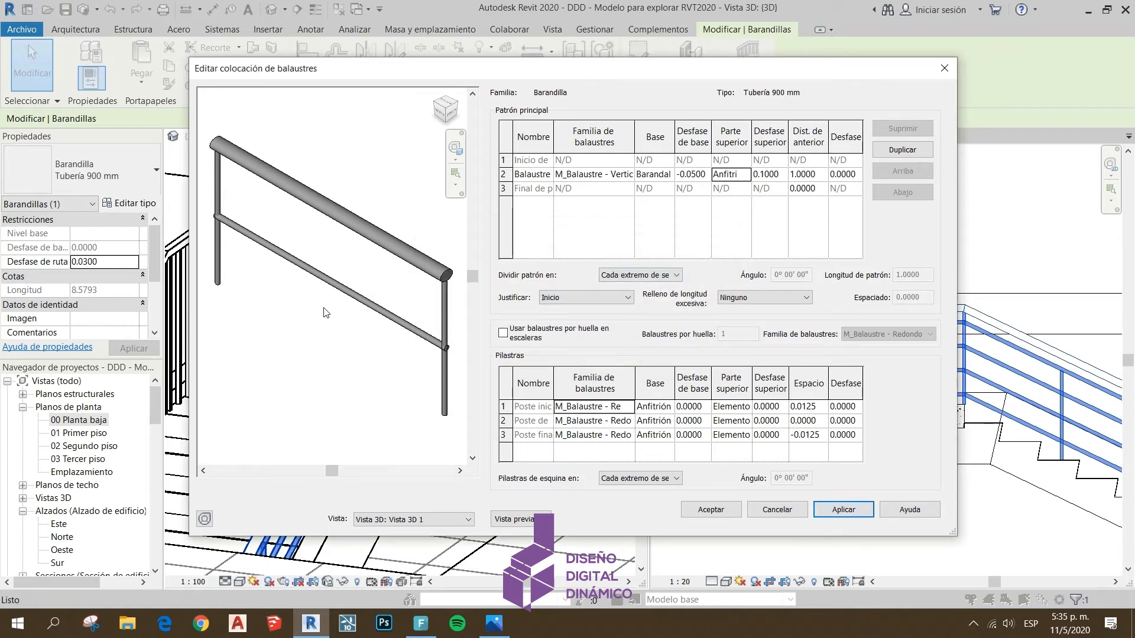
# Set the upper end (Parte superior) of the main pattern baluster to Elemento de barandal superior and apply it
pyautogui.click(744, 173)
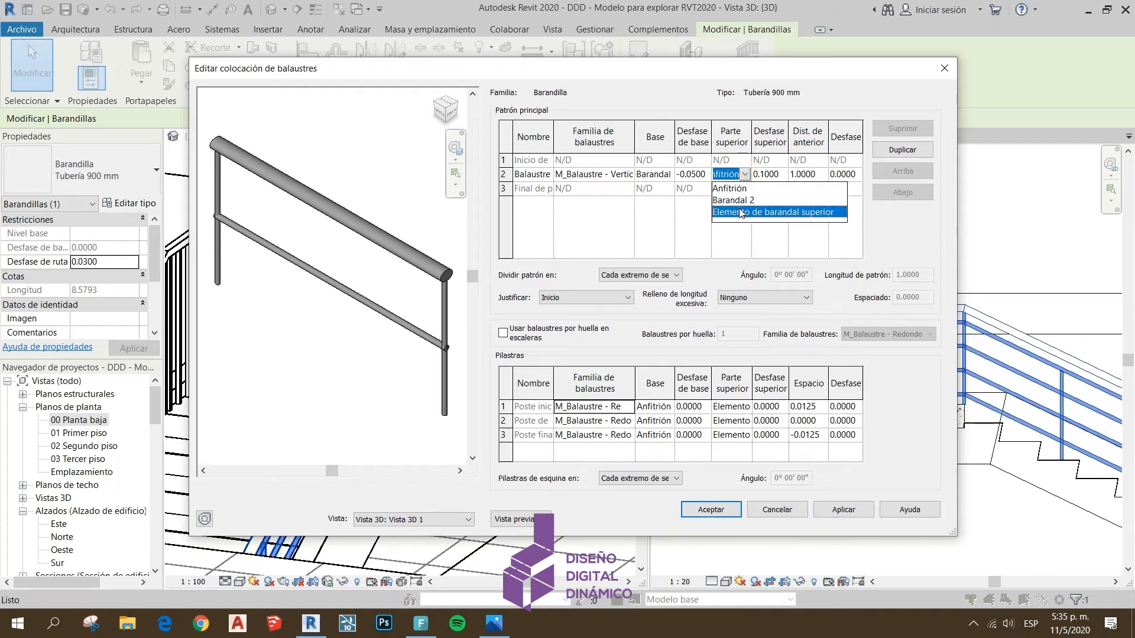
pyautogui.click(742, 212)
pyautogui.click(746, 173)
pyautogui.click(803, 214)
pyautogui.click(851, 509)
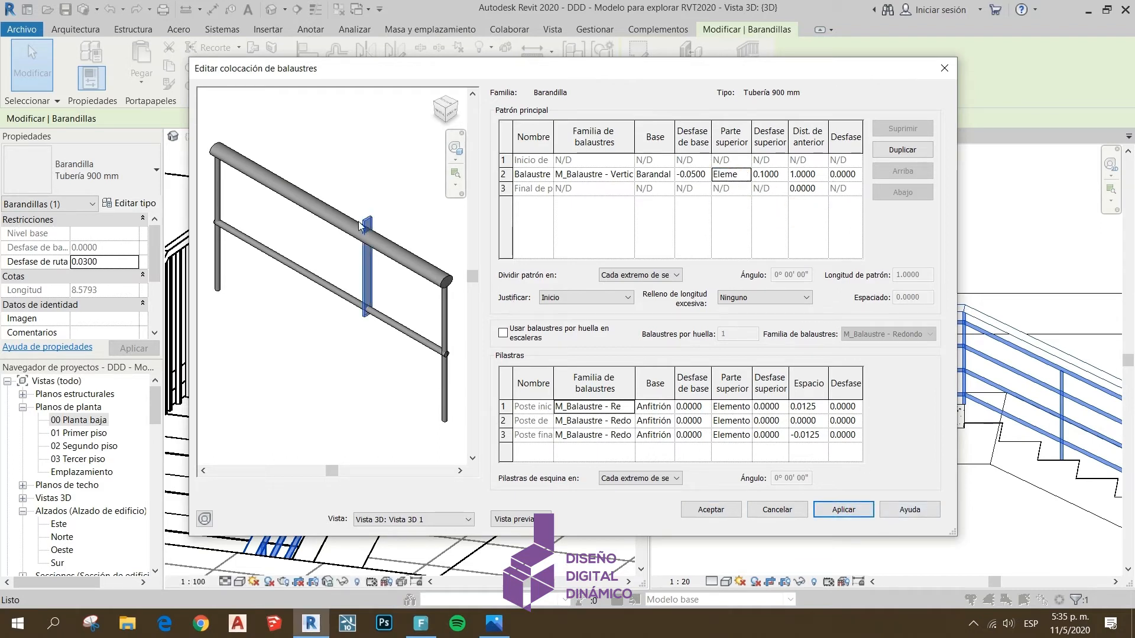
# Set the top offset of the main pattern baluster to 0 and apply it
pyautogui.click(763, 174)
pyautogui.write('0')
pyautogui.press('Tab')
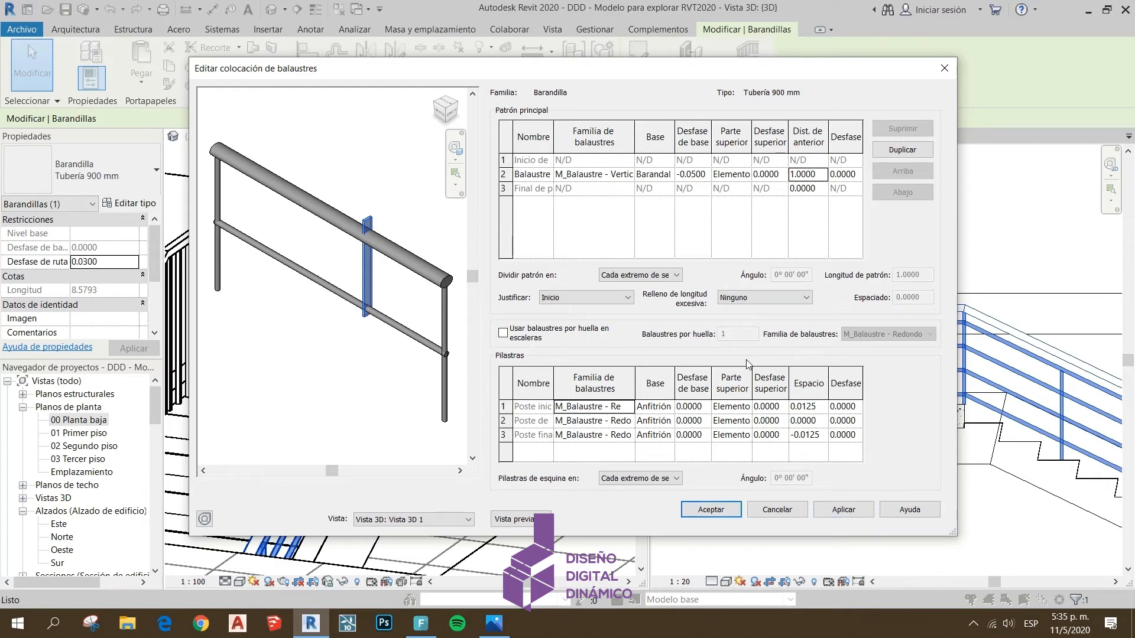
pyautogui.hotkey('alt', 'Tab')
pyautogui.hotkey('alt', 'Tab')
pyautogui.click(849, 512)
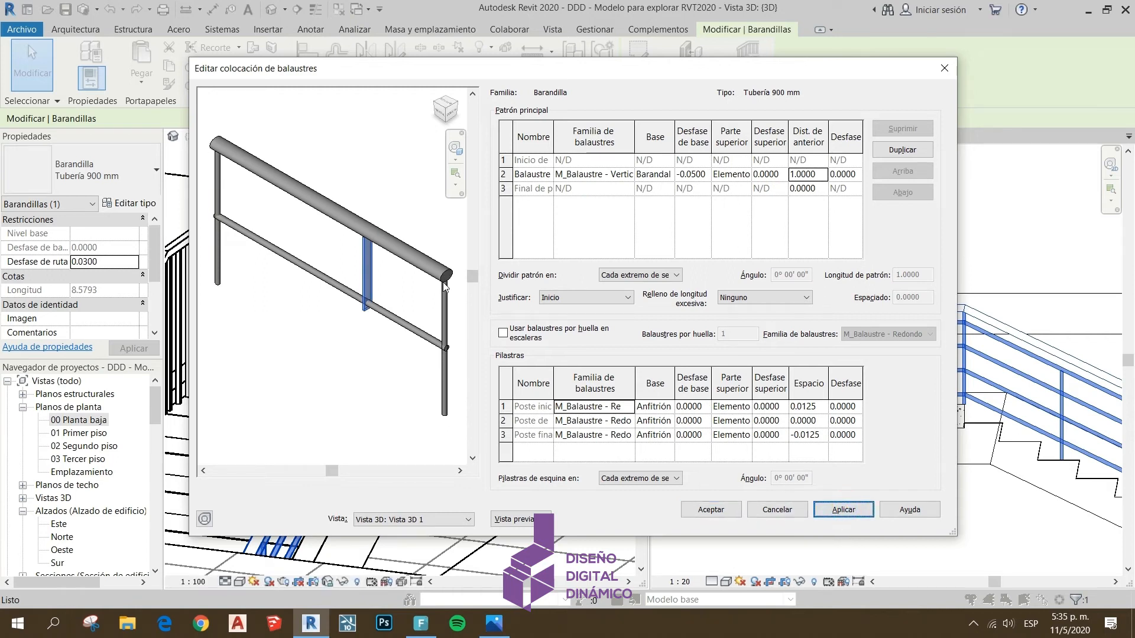
# Set the main pattern baluster's distance from the previous one to 0.5 and apply it
pyautogui.hotkey('alt', 'Tab')
pyautogui.click(818, 175)
pyautogui.moveTo(817, 176); pyautogui.dragTo(785, 175)
pyautogui.write('.5')
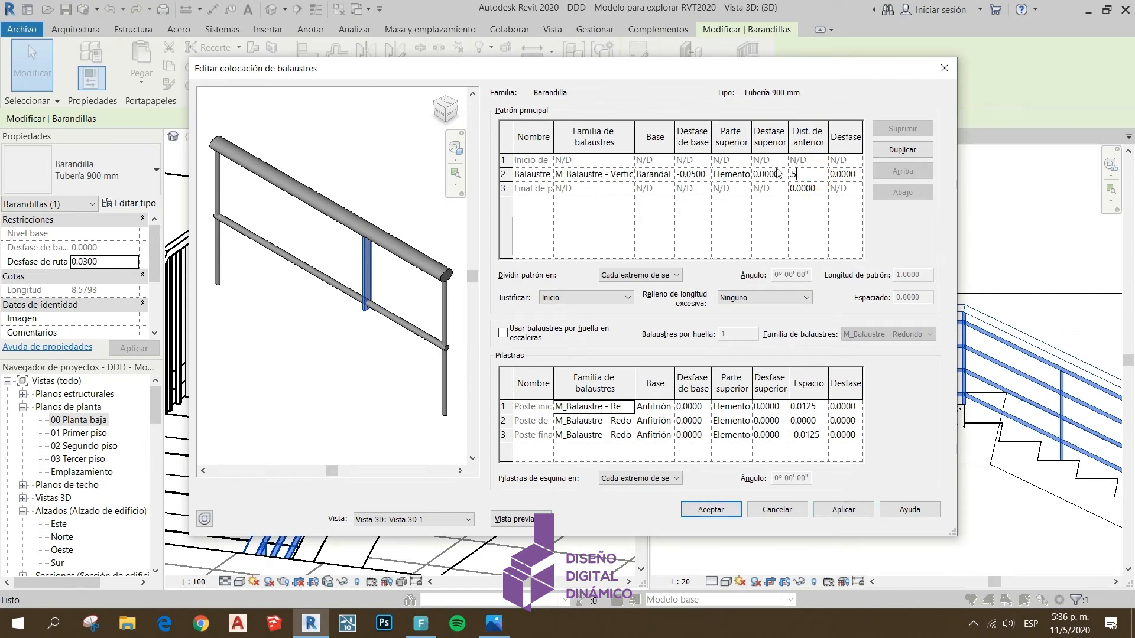
pyautogui.click(844, 510)
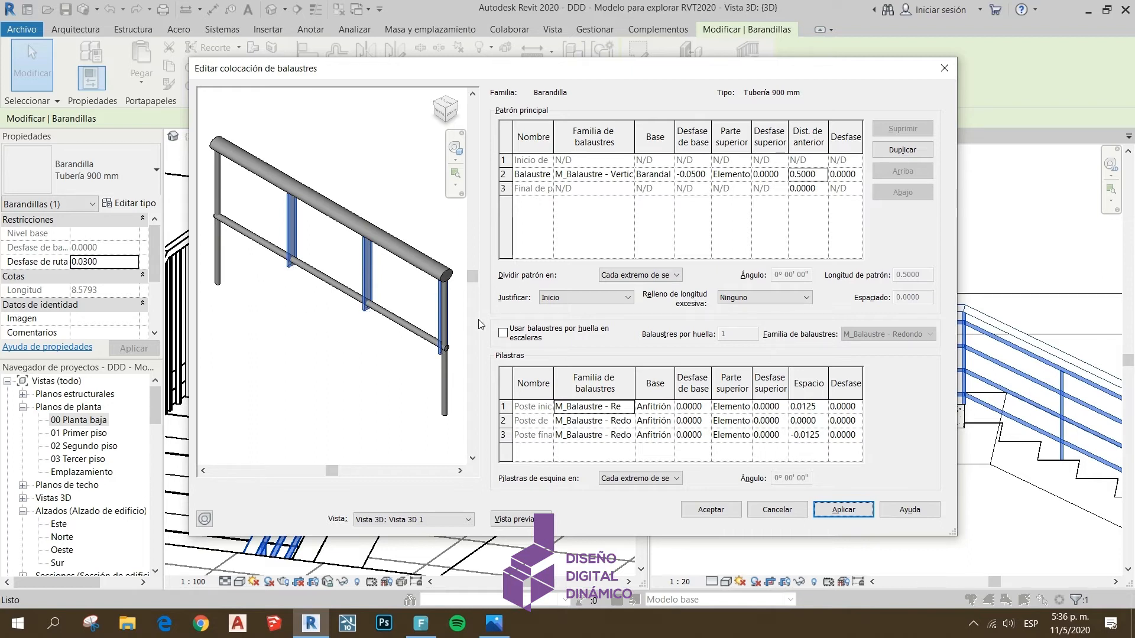
# Set the main pattern baluster's distance from the previous one to 0.02 and apply it
pyautogui.click(822, 174)
pyautogui.moveTo(822, 174); pyautogui.dragTo(776, 167)
pyautogui.write('.02')
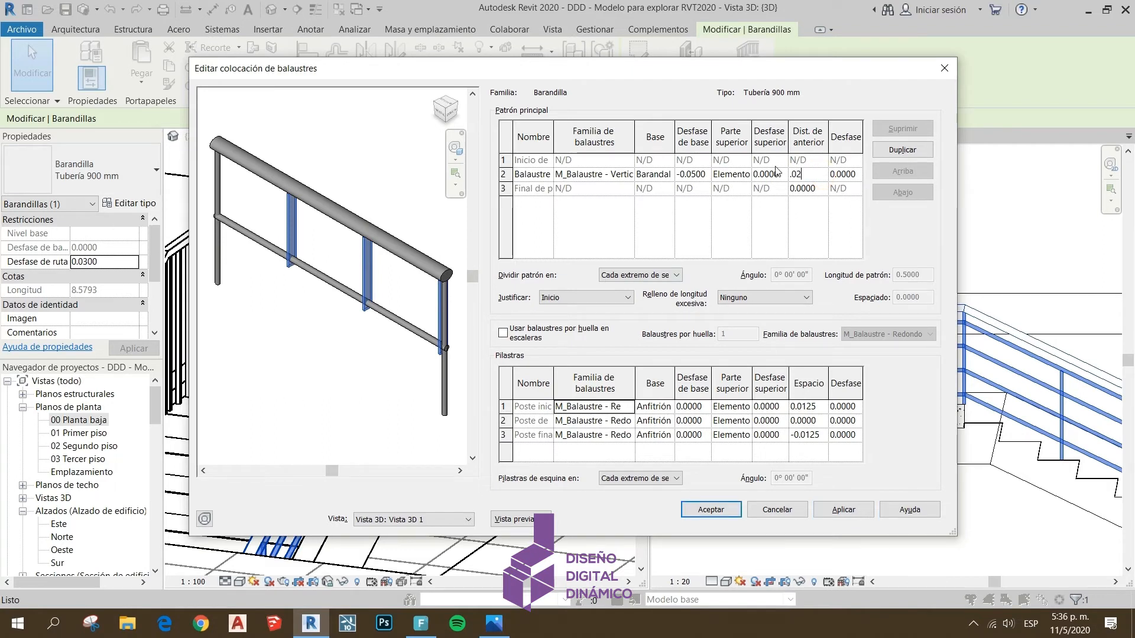
pyautogui.click(843, 510)
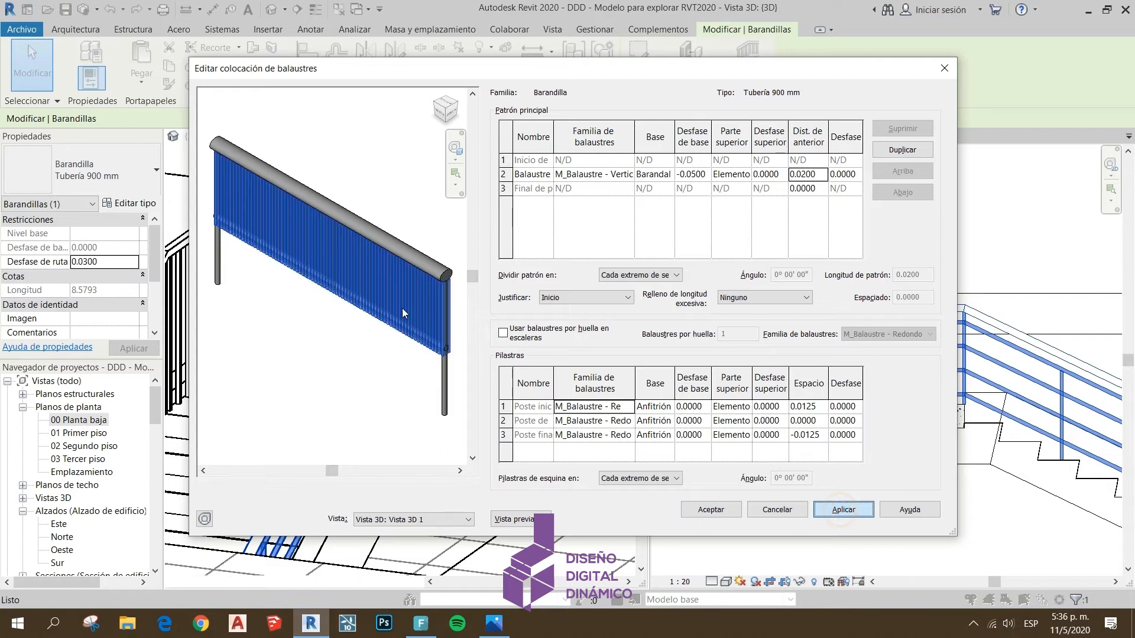
# Set the main pattern baluster's distance from the previous one to 0.8 and apply it
pyautogui.click(813, 175)
pyautogui.moveTo(820, 174); pyautogui.dragTo(766, 165)
pyautogui.write('.8')
pyautogui.click(830, 509)
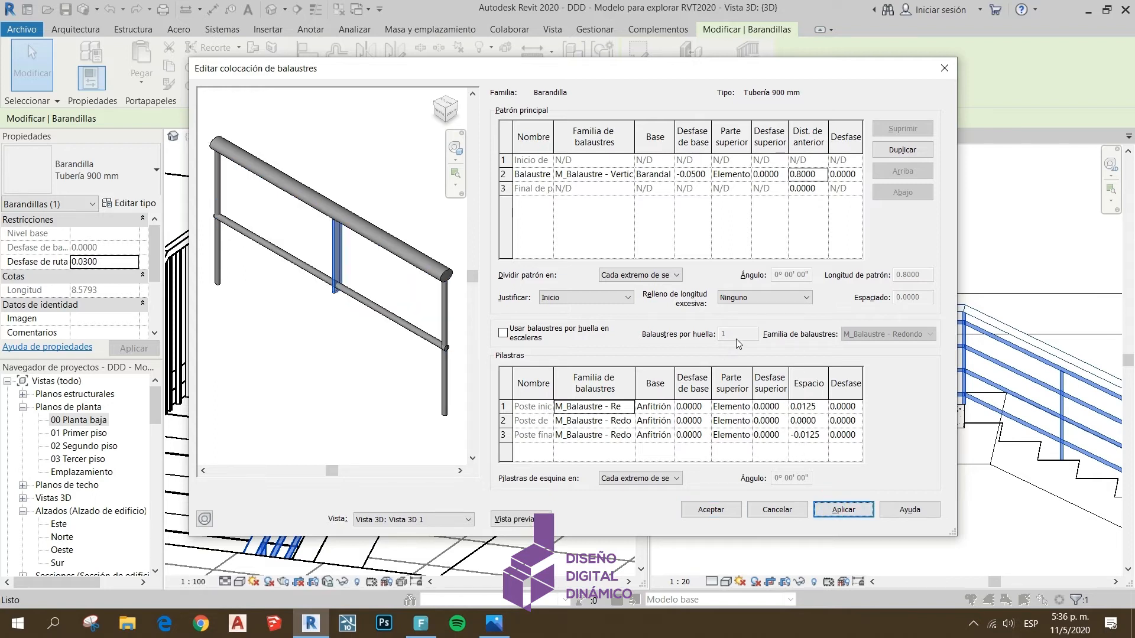
# Set the main pattern baluster's distance from the previous one to 1 and apply it
pyautogui.click(819, 174)
pyautogui.moveTo(820, 174); pyautogui.dragTo(792, 173)
pyautogui.write('1')
pyautogui.click(836, 511)
# Set the justification of the main baluster pattern to Final and apply it
pyautogui.click(576, 298)
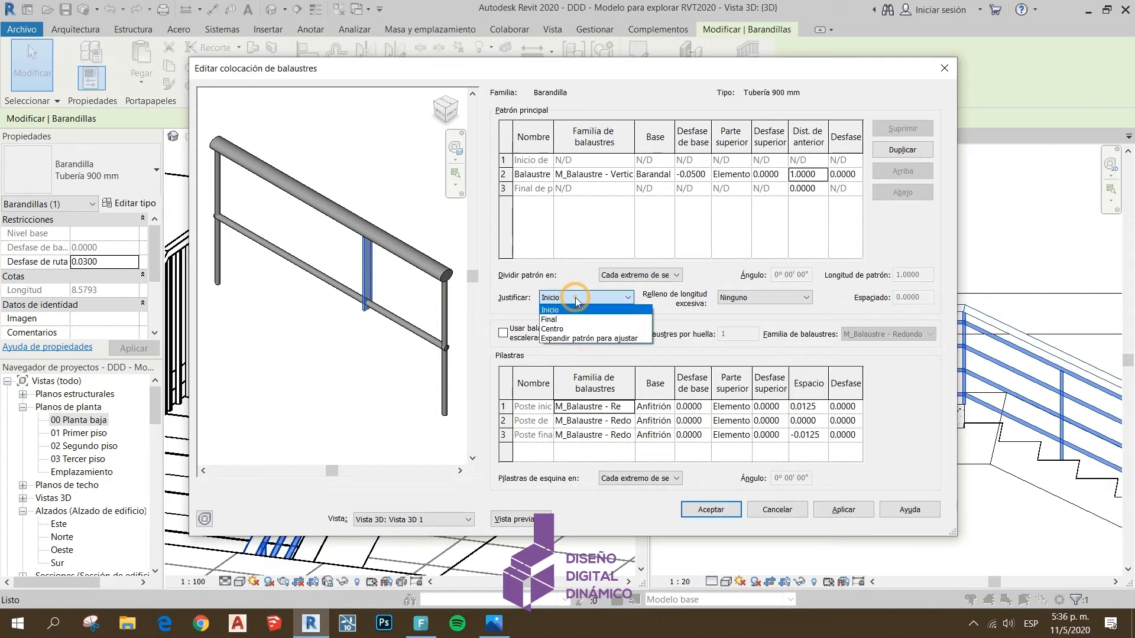
pyautogui.click(547, 275)
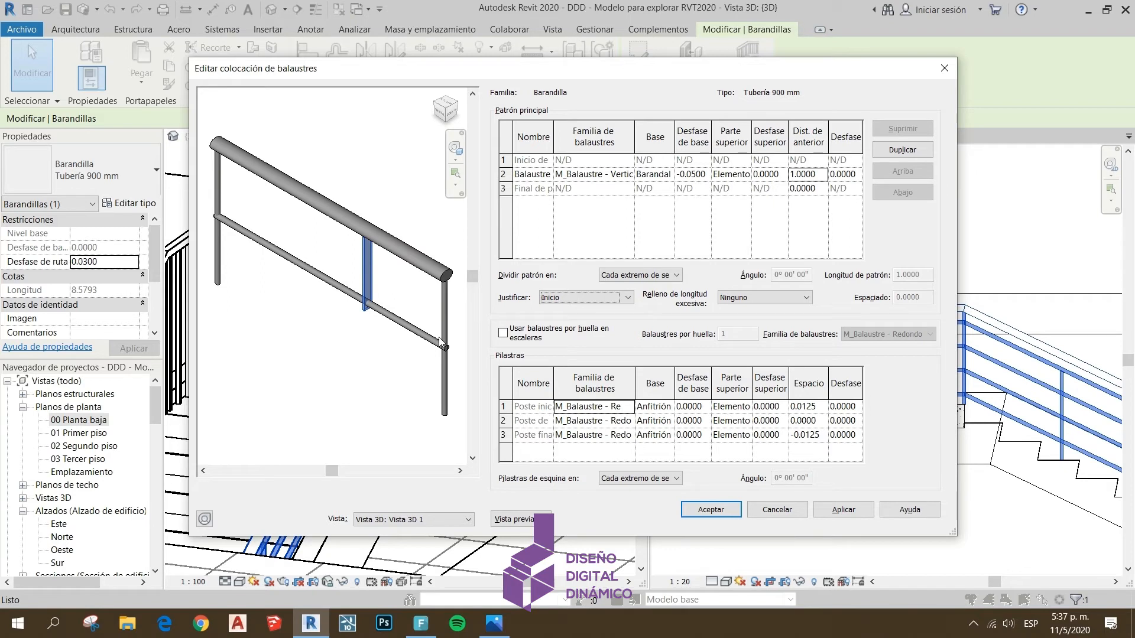
pyautogui.click(580, 298)
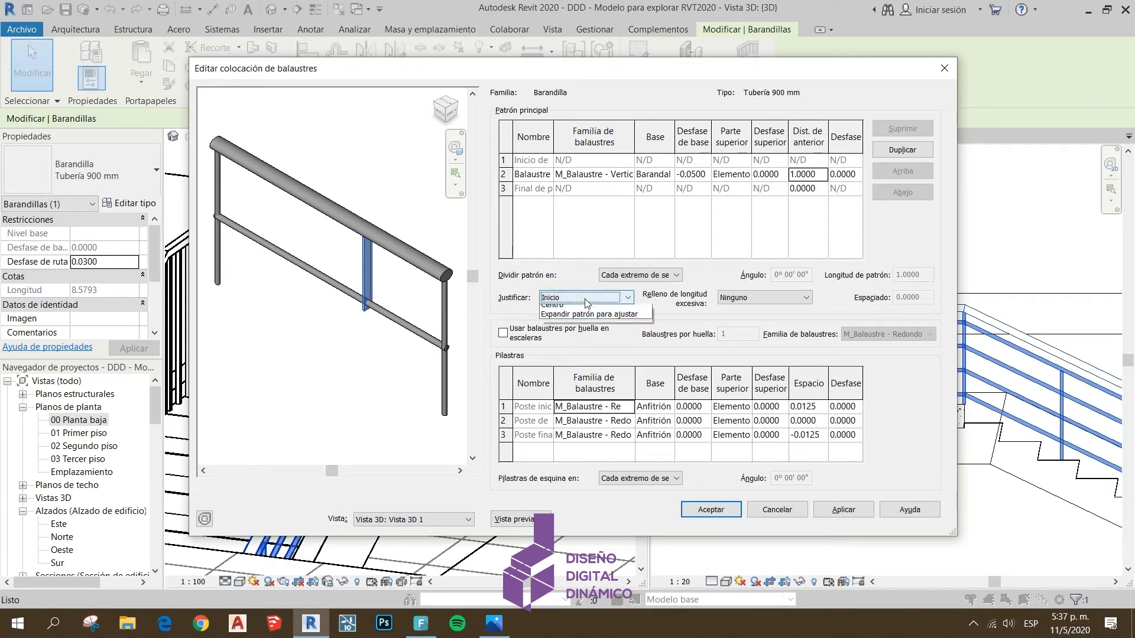
pyautogui.click(550, 319)
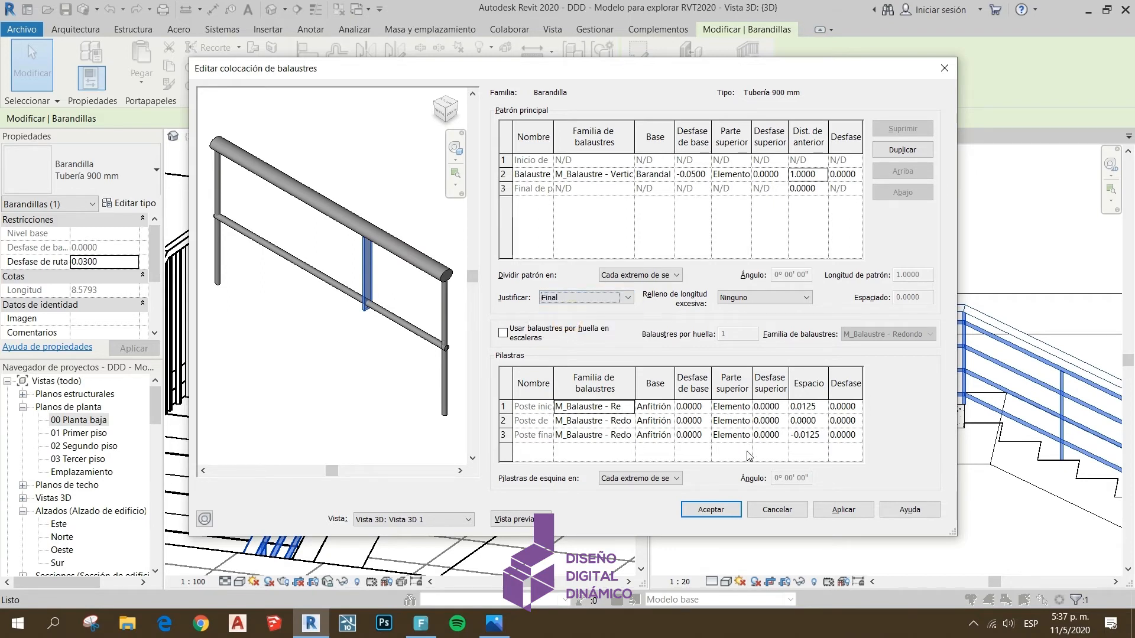
pyautogui.click(842, 509)
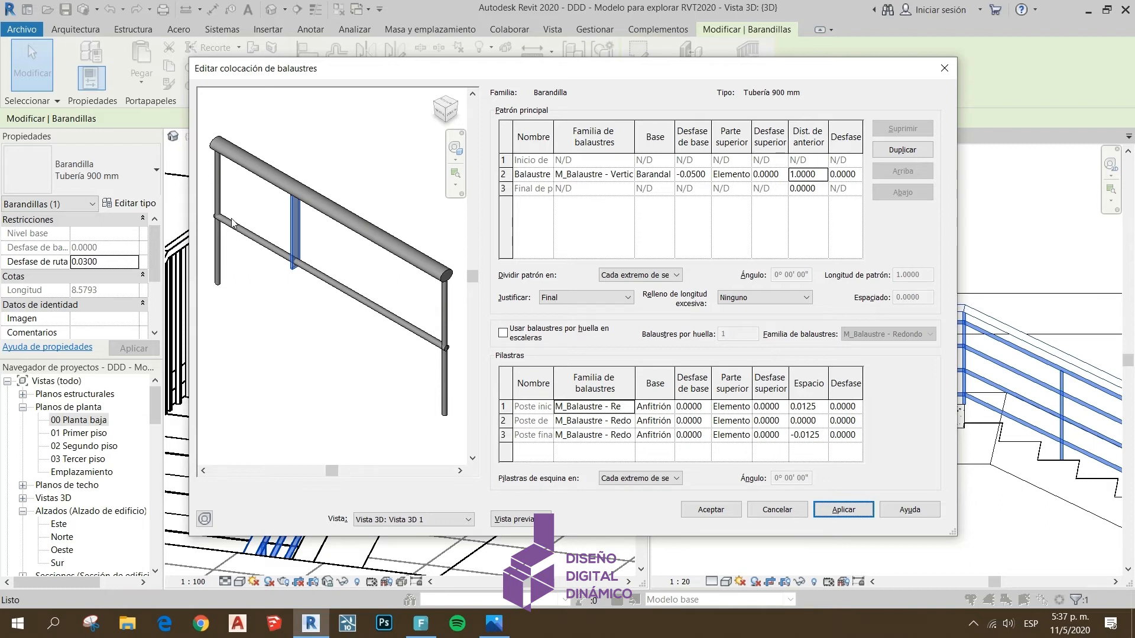
# Set the justification of the main baluster pattern to Centro and apply it
pyautogui.click(627, 297)
pyautogui.click(595, 329)
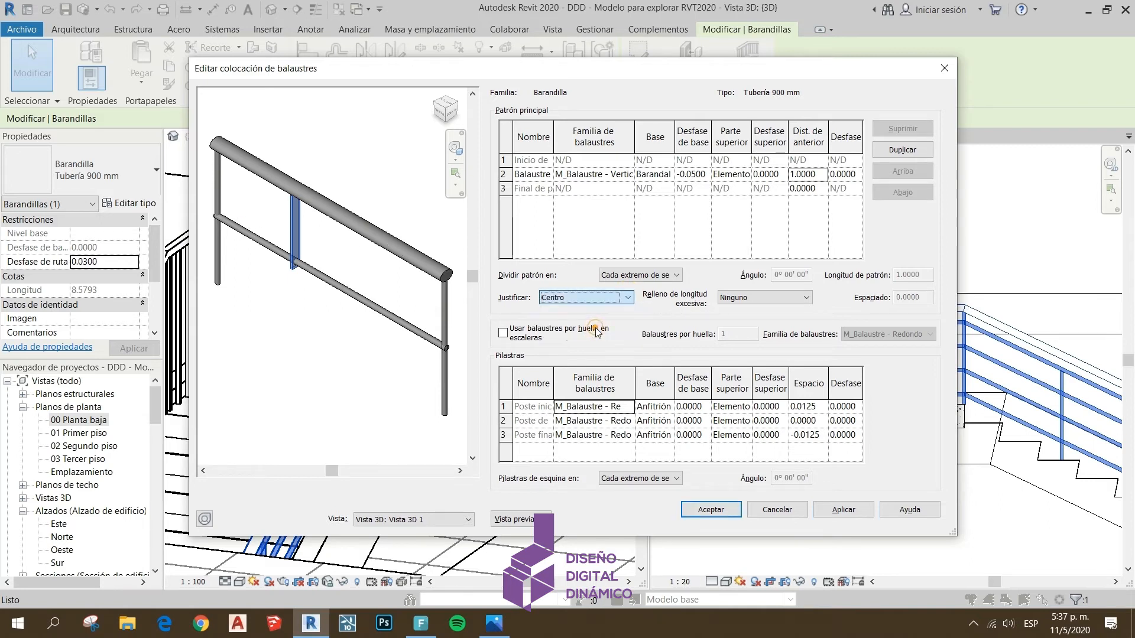
pyautogui.click(838, 514)
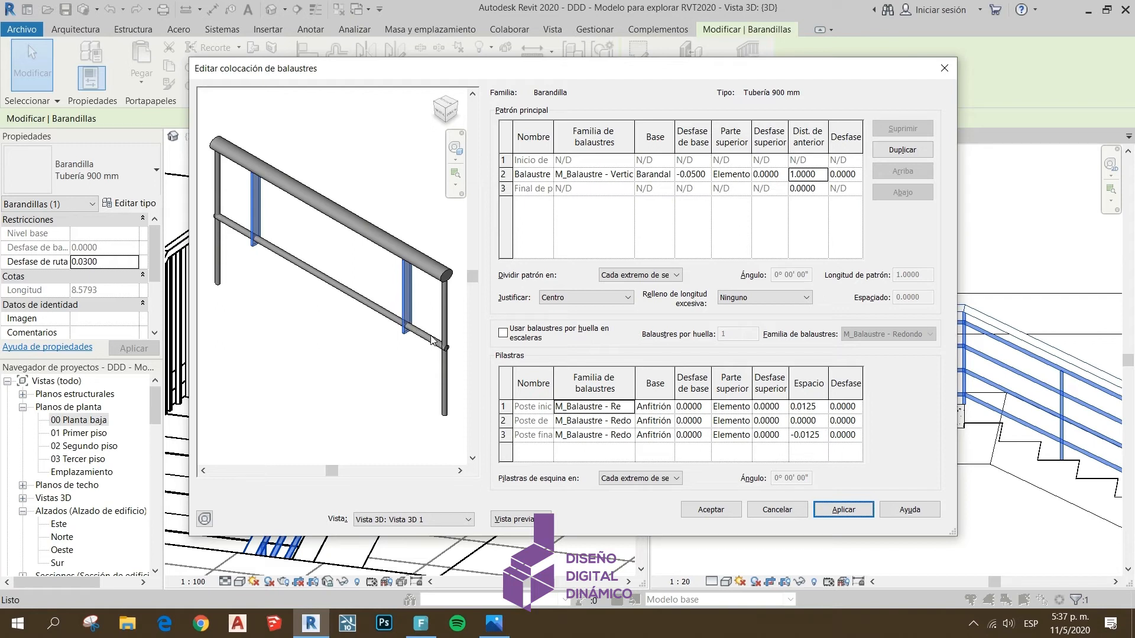
# Set the main pattern's justification to Expandir patrón para ajustar and apply it
pyautogui.click(625, 297)
pyautogui.click(602, 338)
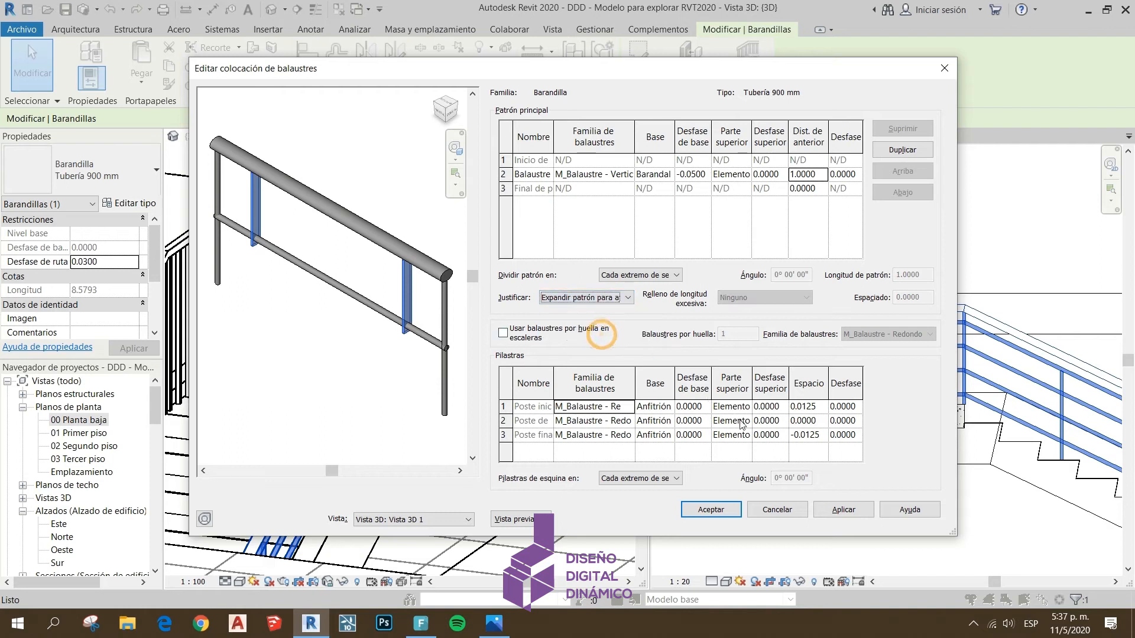
pyautogui.click(850, 511)
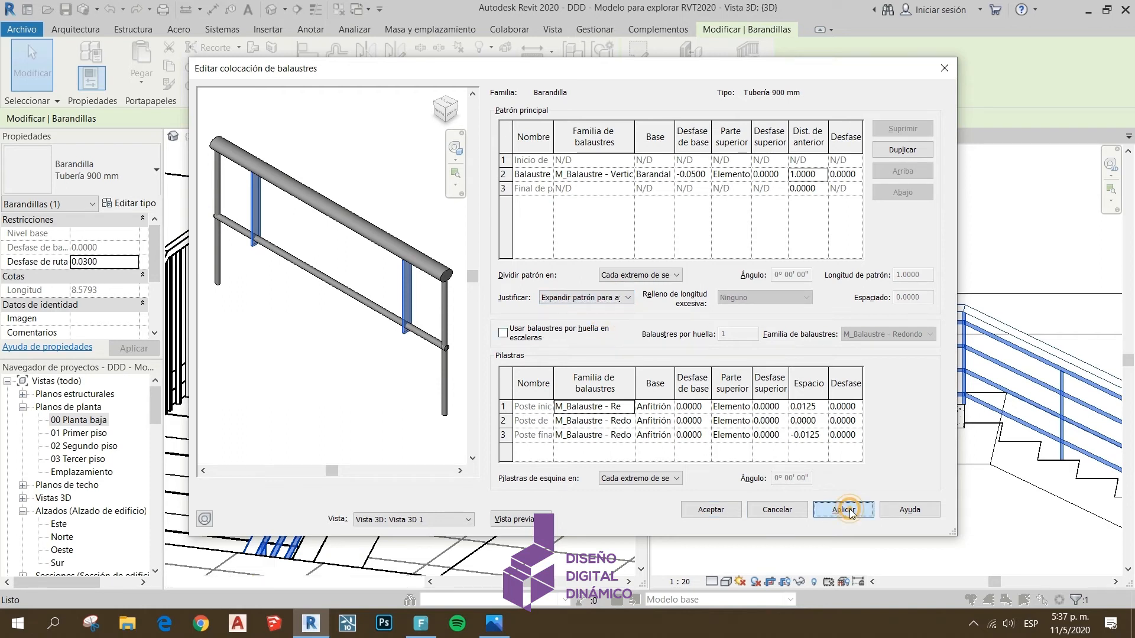
# Change the main baluster pattern's justification back to Centro and apply it
pyautogui.click(628, 298)
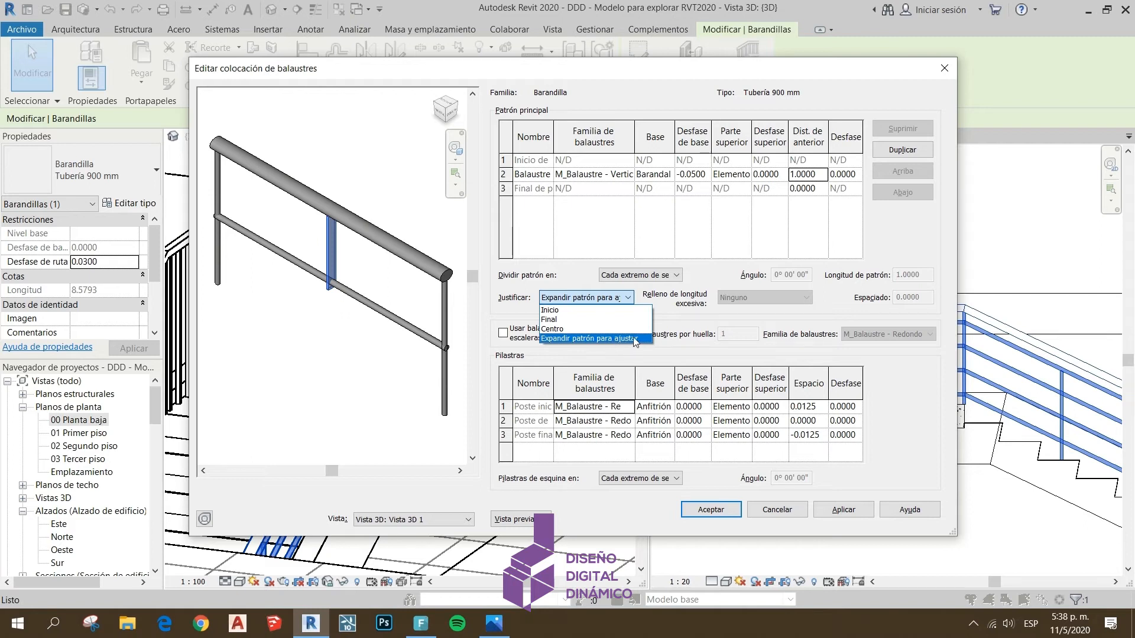
pyautogui.click(674, 323)
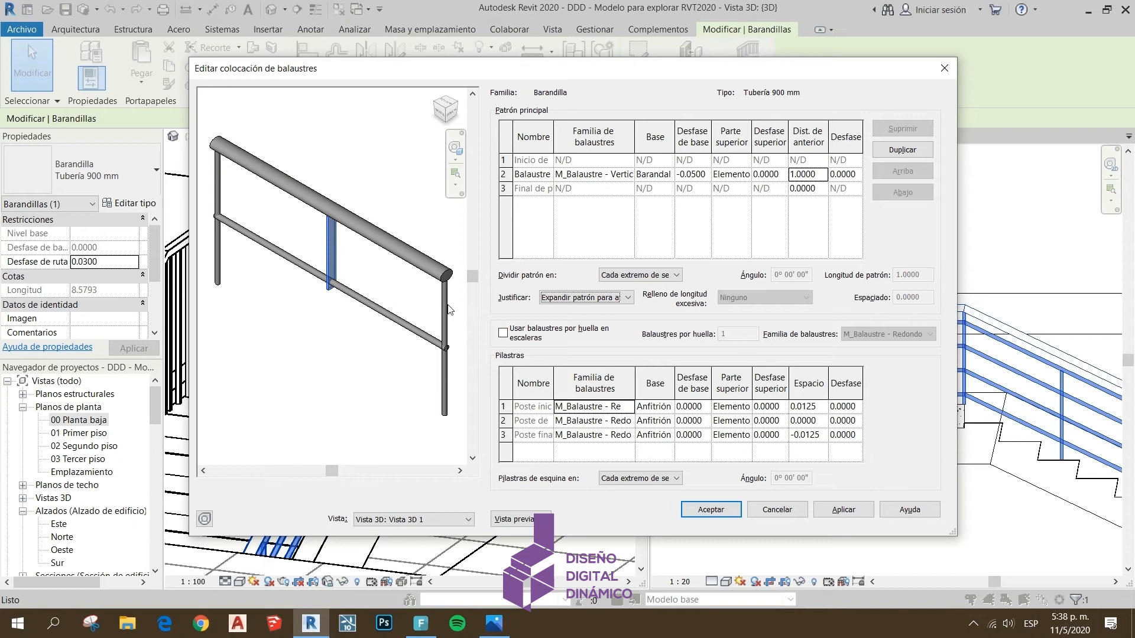
pyautogui.click(627, 298)
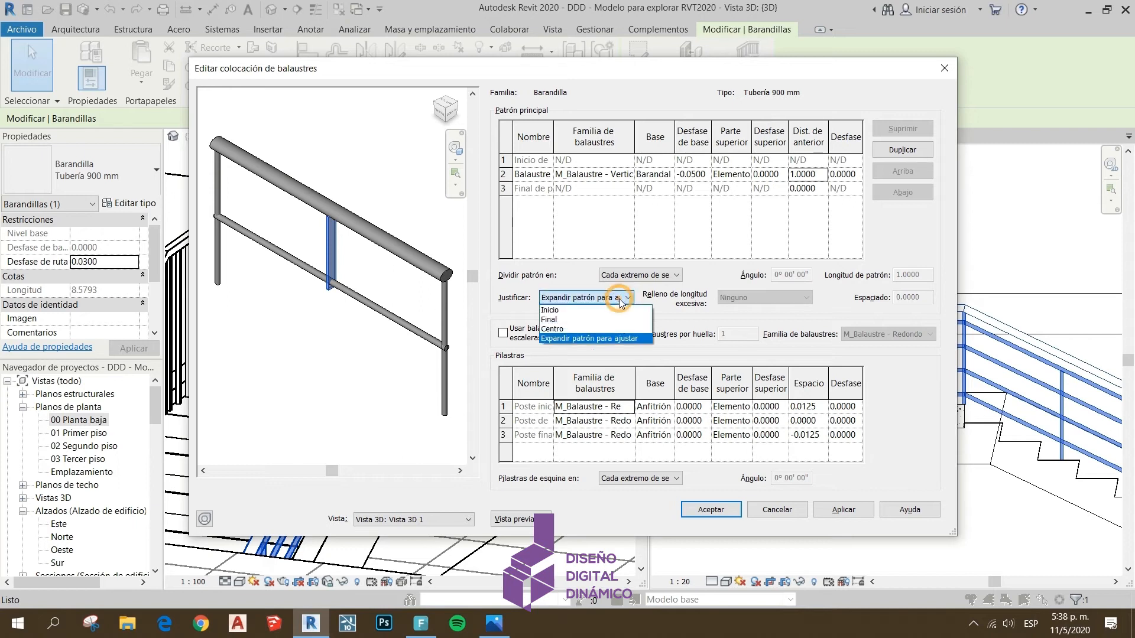
pyautogui.click(571, 330)
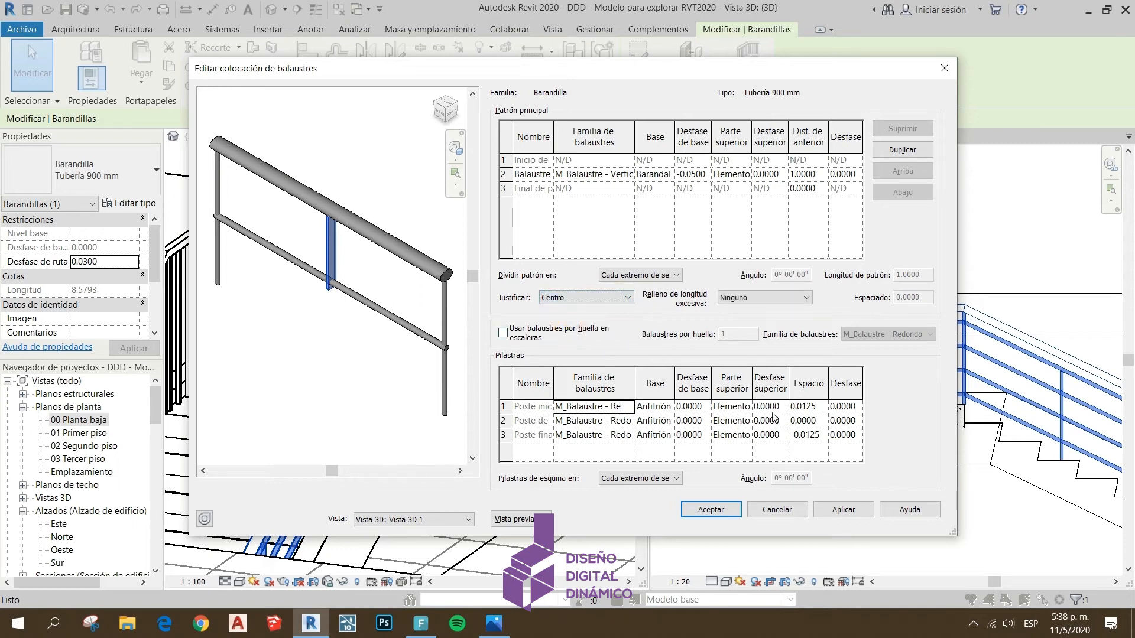
pyautogui.click(850, 512)
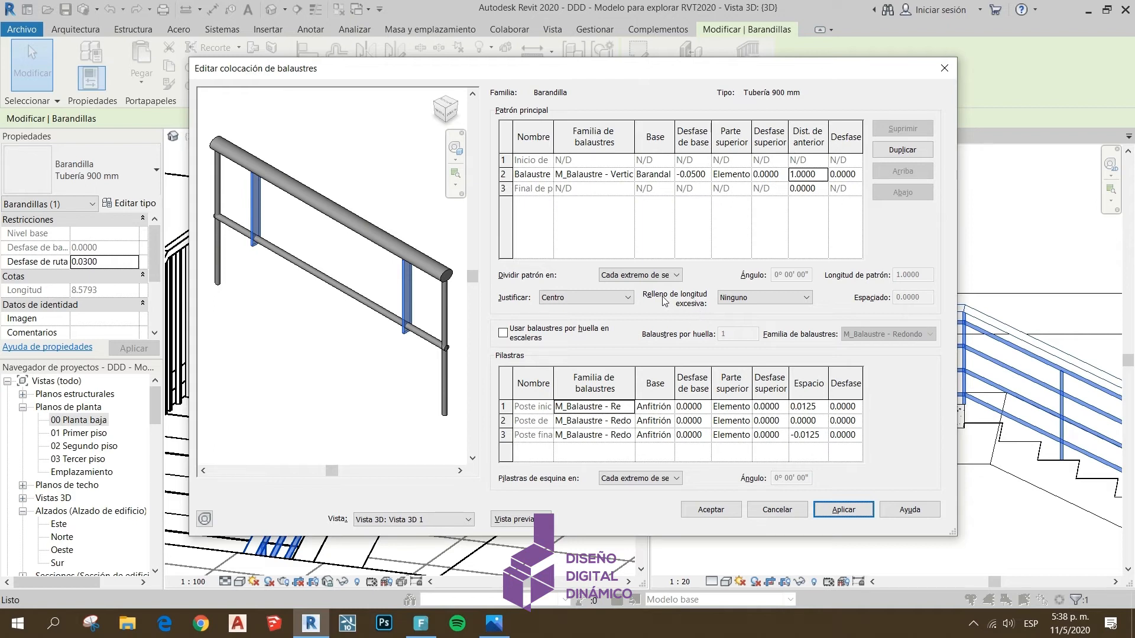
# Fill the excess length with M_Balaustre - Vertical plano de acero : 50 x 12mm at a spacing of .05 and apply it
pyautogui.click(795, 298)
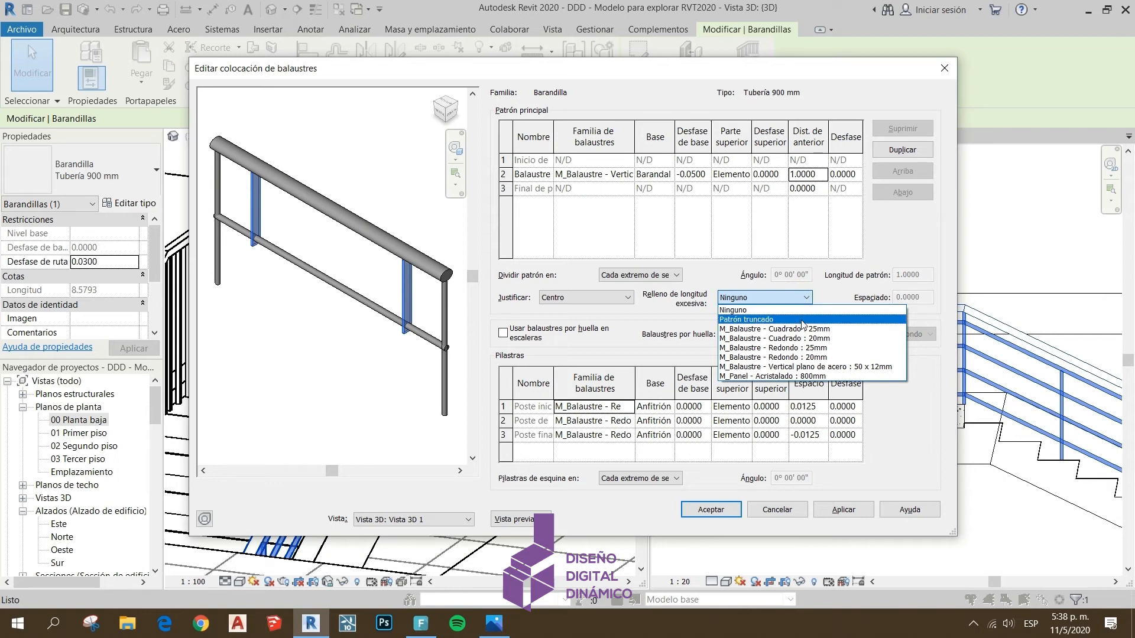
pyautogui.click(831, 367)
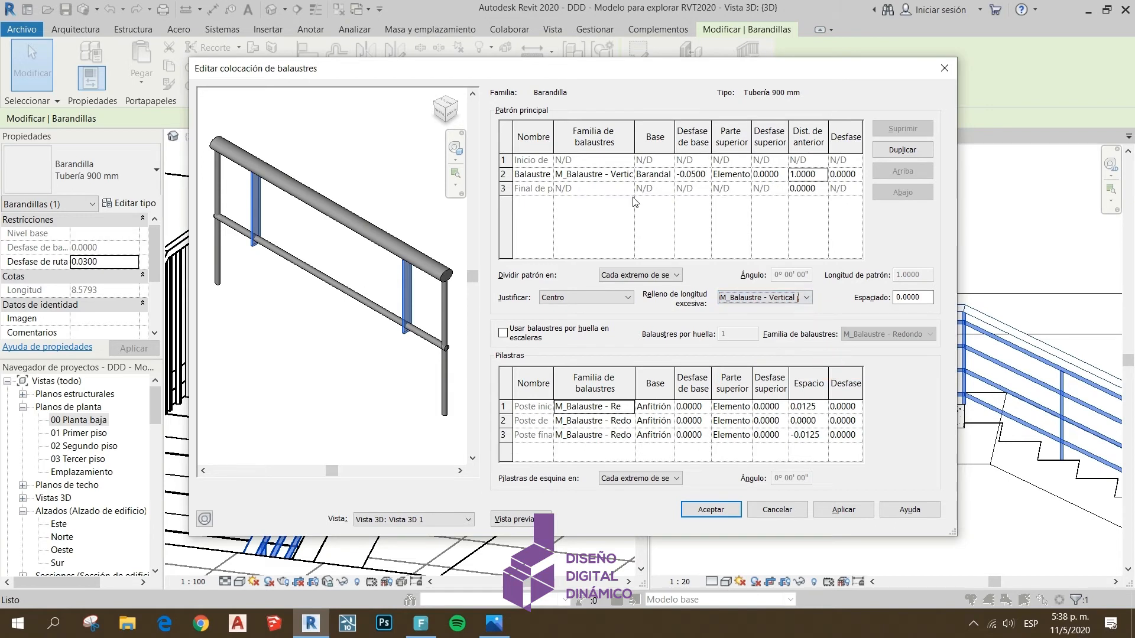
pyautogui.click(618, 176)
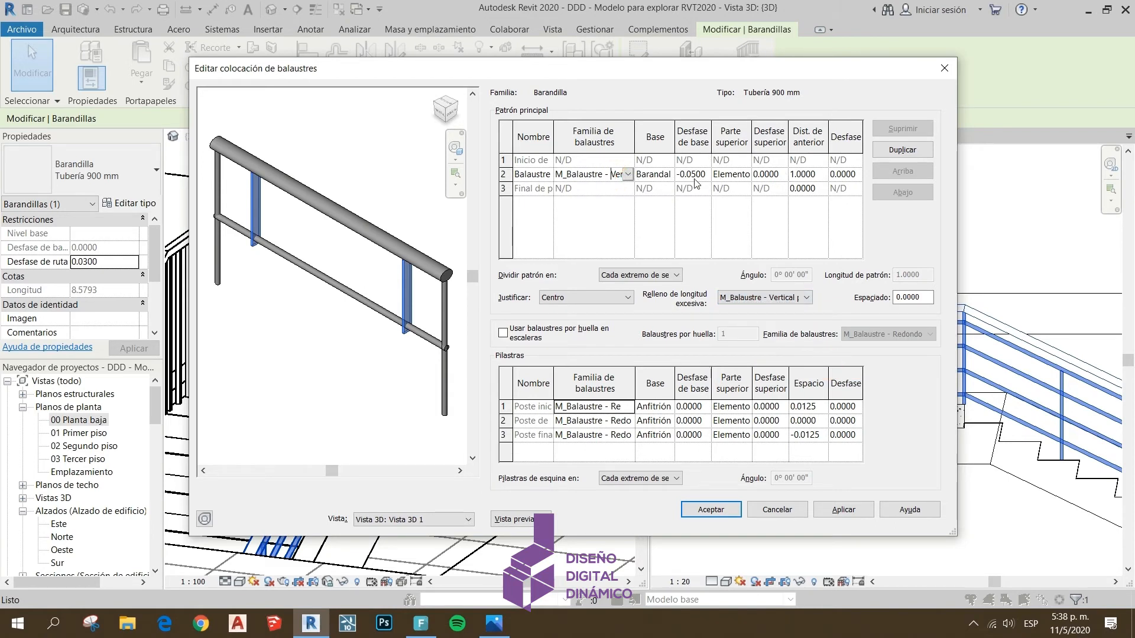
pyautogui.click(628, 175)
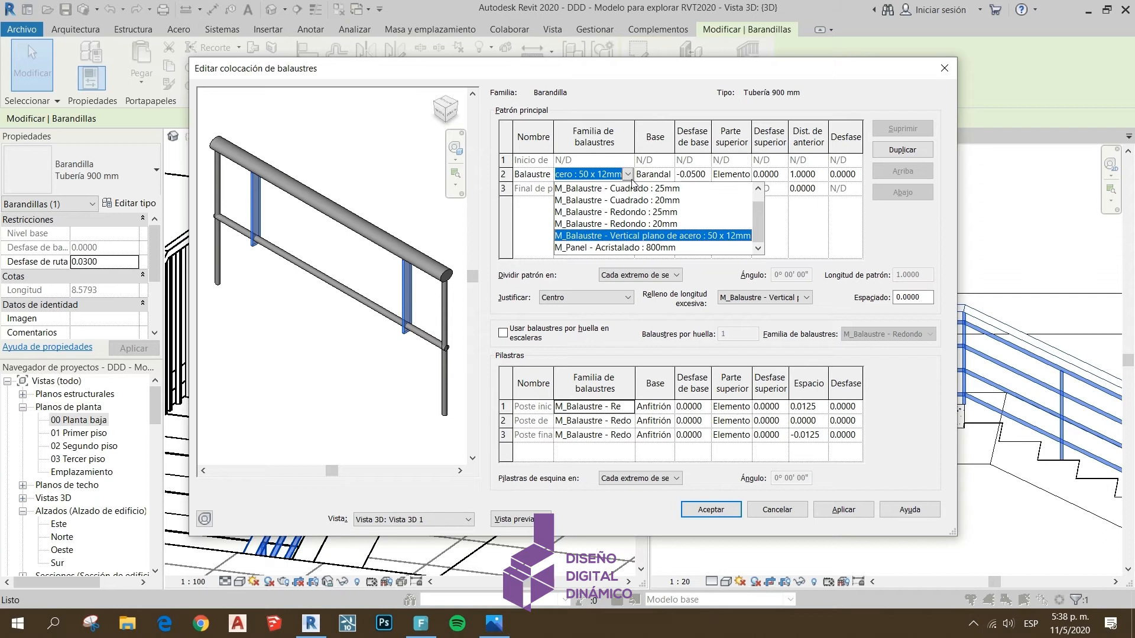
pyautogui.click(631, 179)
pyautogui.click(798, 295)
pyautogui.click(798, 294)
pyautogui.click(912, 298)
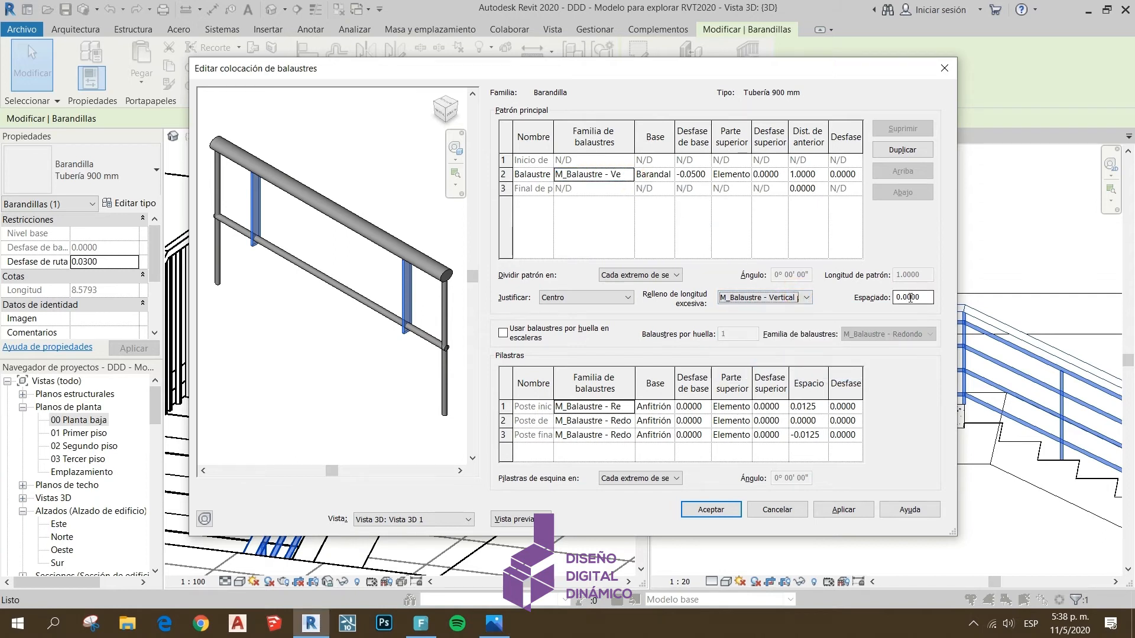
pyautogui.doubleClick(912, 298)
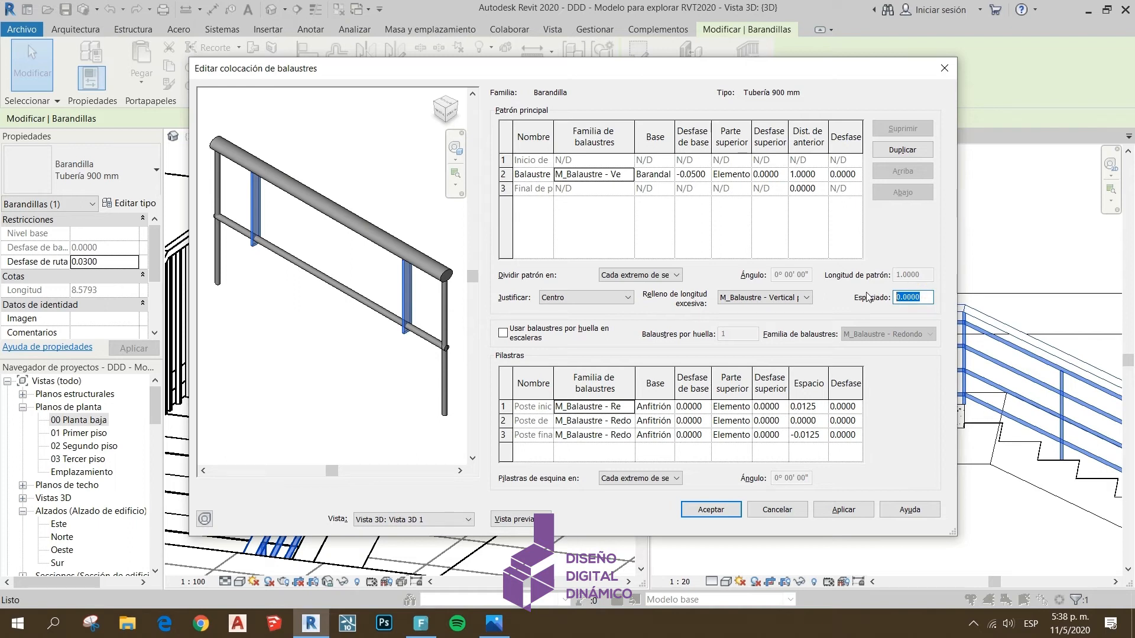
pyautogui.write('.05')
pyautogui.click(843, 510)
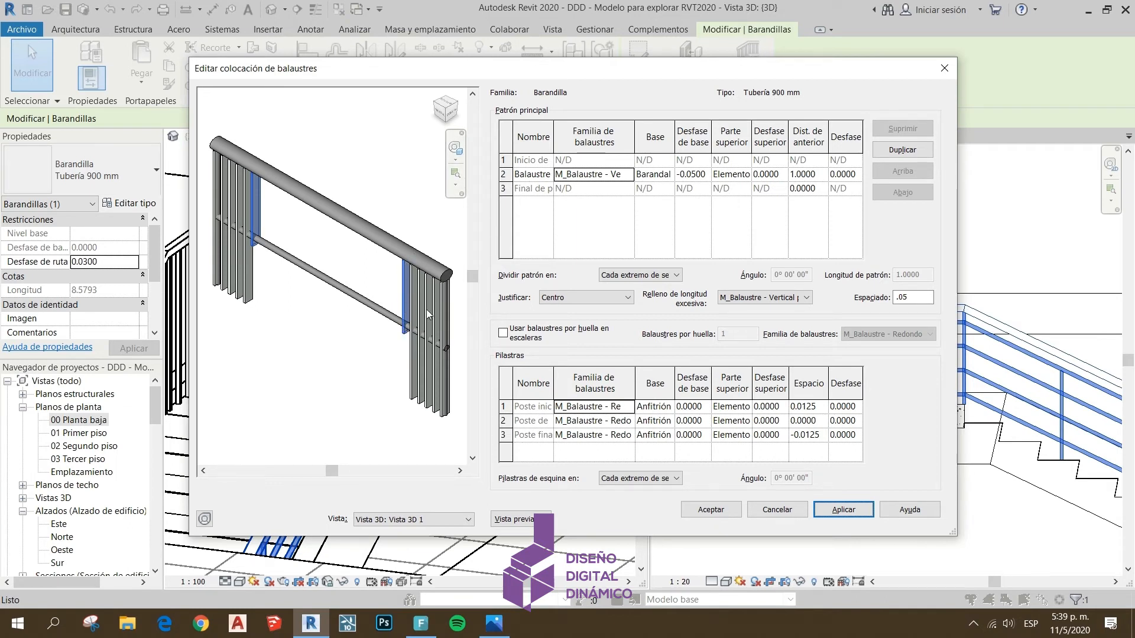
# Set the excess length fill back to Ninguno and apply it
pyautogui.click(922, 299)
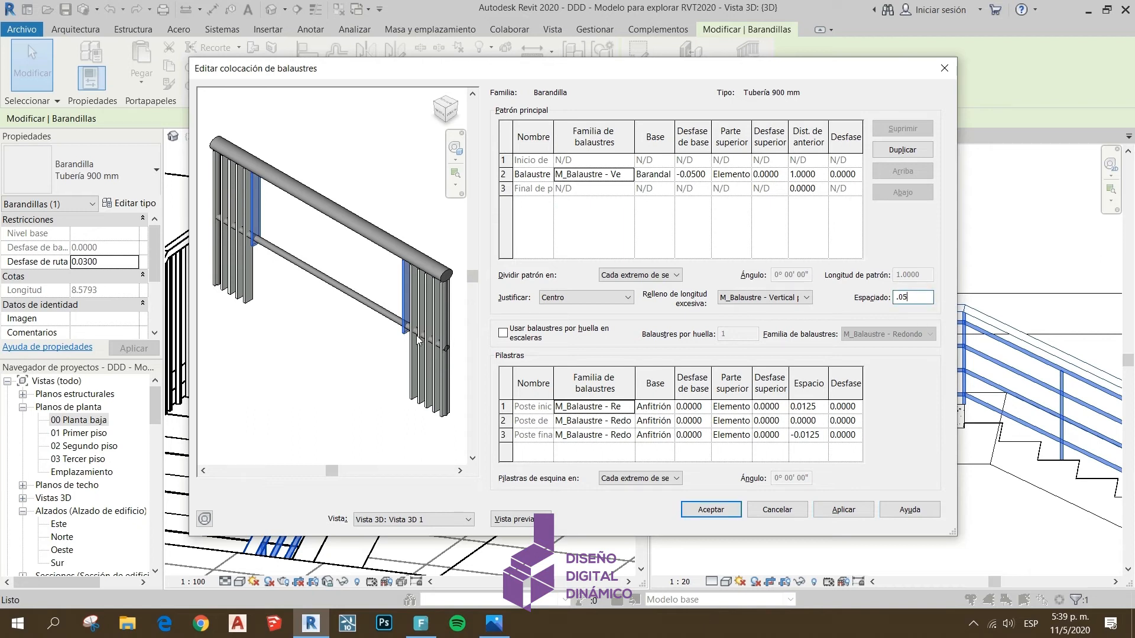
pyautogui.moveTo(913, 298); pyautogui.dragTo(877, 302)
pyautogui.click(763, 297)
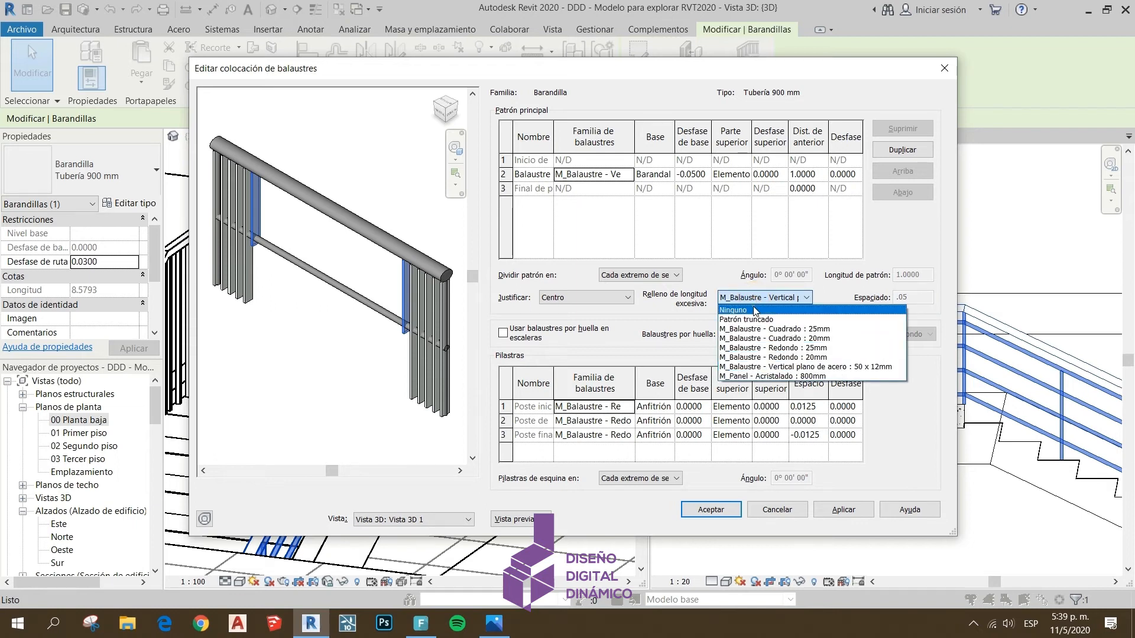
pyautogui.click(748, 308)
pyautogui.click(851, 510)
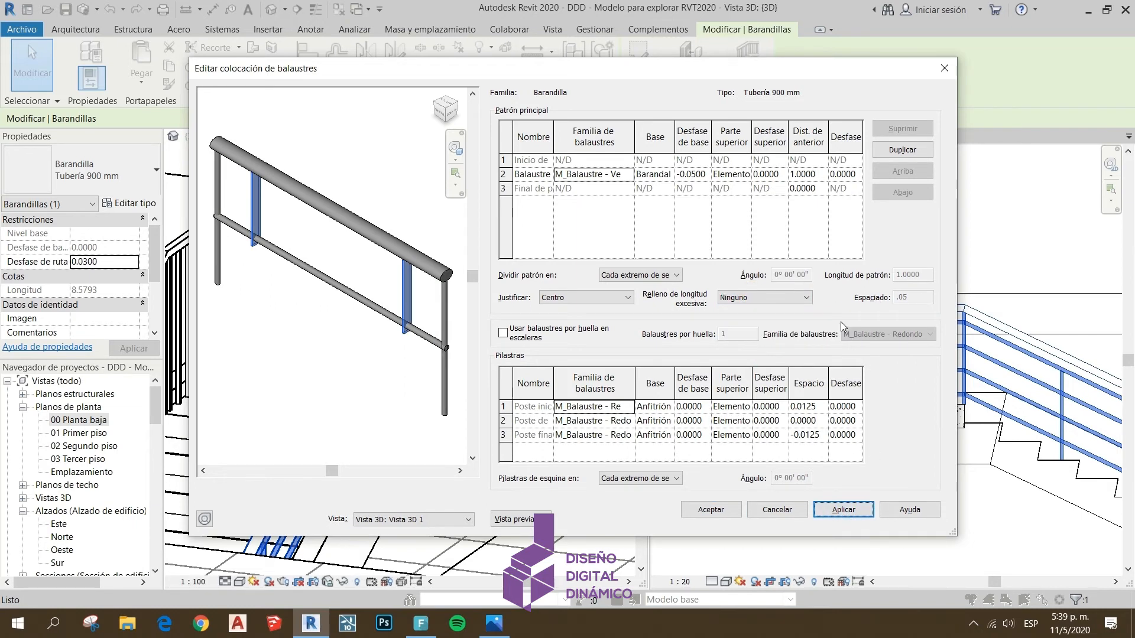
pyautogui.click(807, 299)
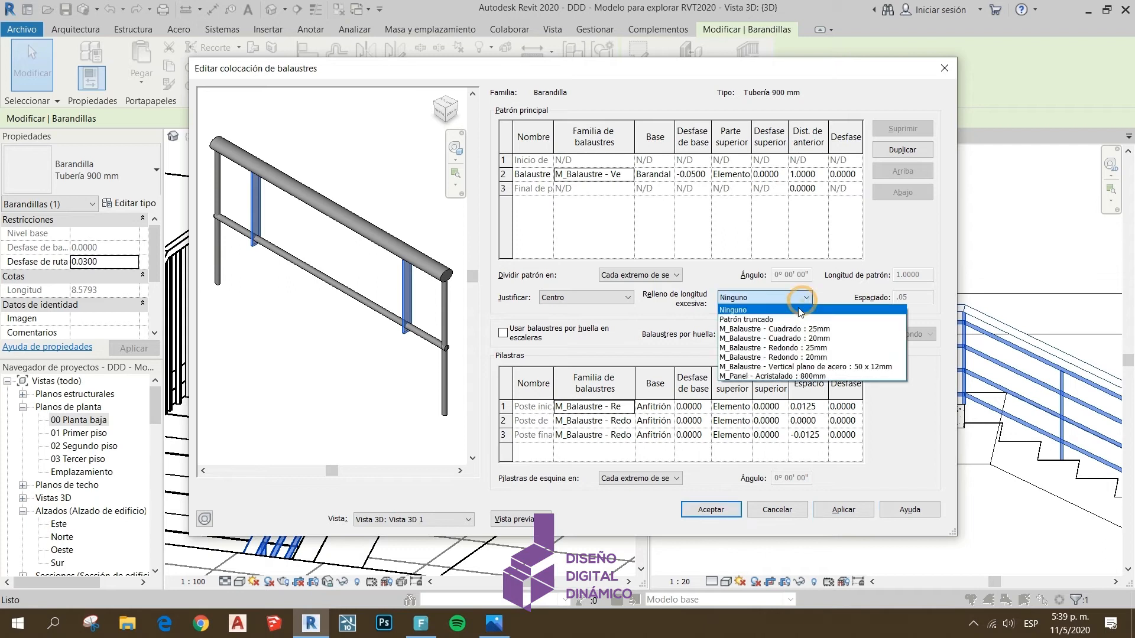
pyautogui.click(890, 321)
pyautogui.click(786, 298)
pyautogui.click(769, 307)
pyautogui.click(817, 323)
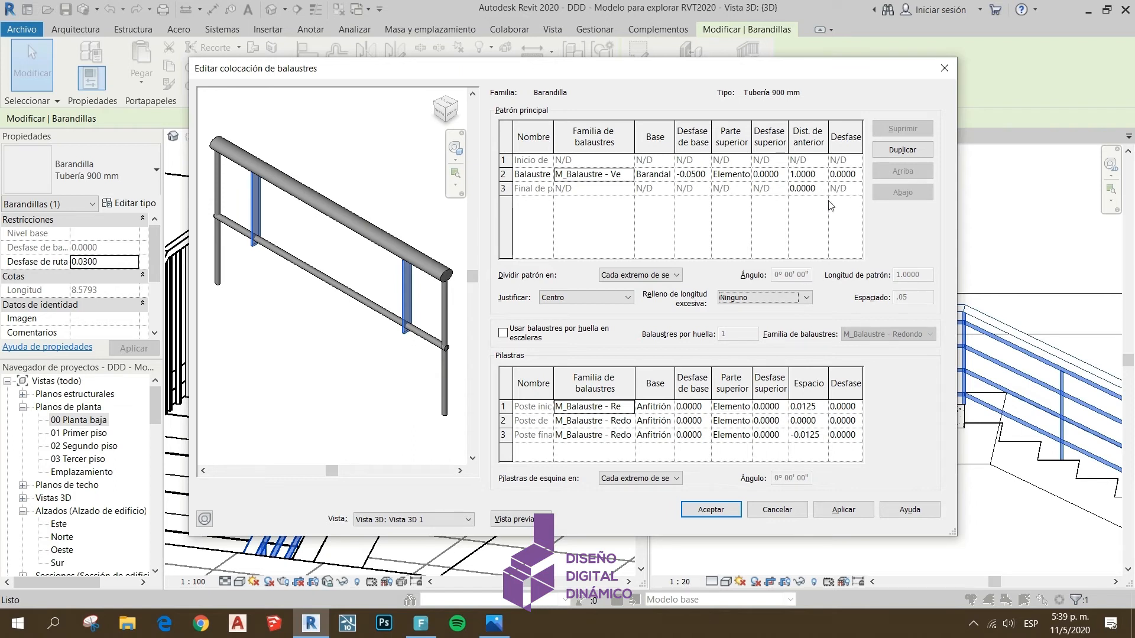
# Set the lateral offset of the main pattern baluster to 0.1 and apply it
pyautogui.click(857, 174)
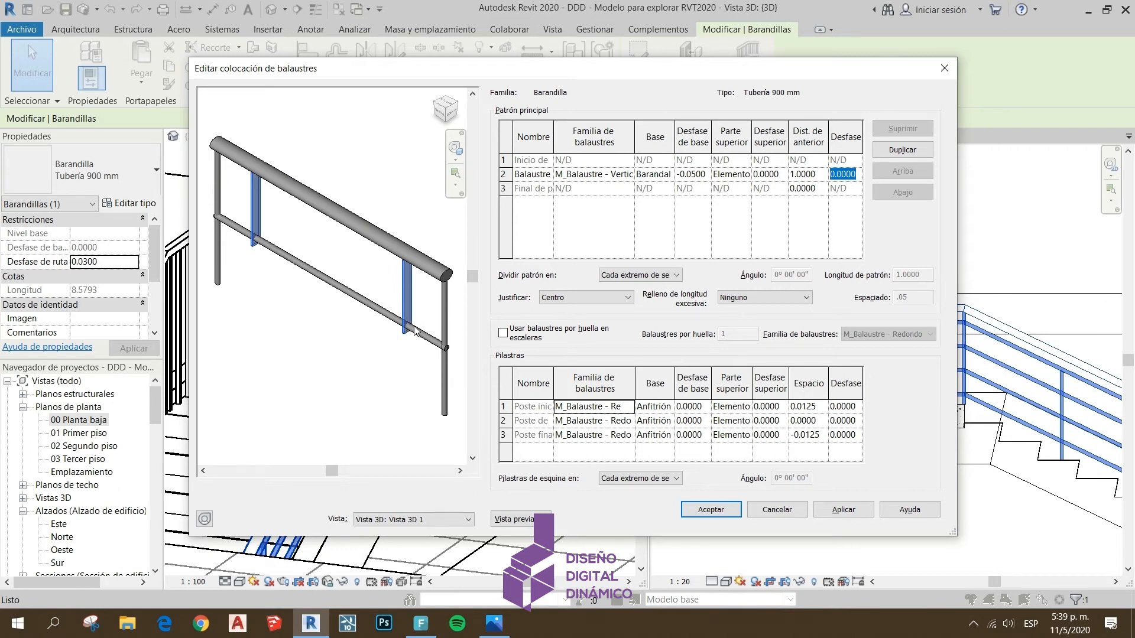
pyautogui.write('0.1')
pyautogui.click(851, 508)
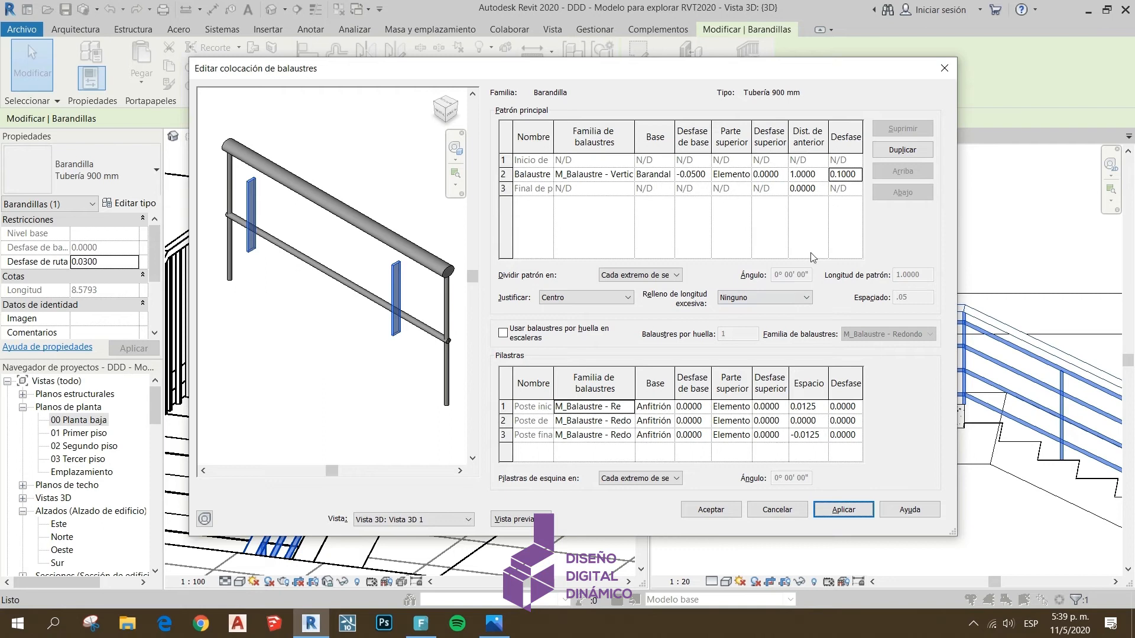
# Set the lateral offset of the main pattern baluster to -0.1 and apply it
pyautogui.click(832, 176)
pyautogui.write('-')
pyautogui.click(843, 509)
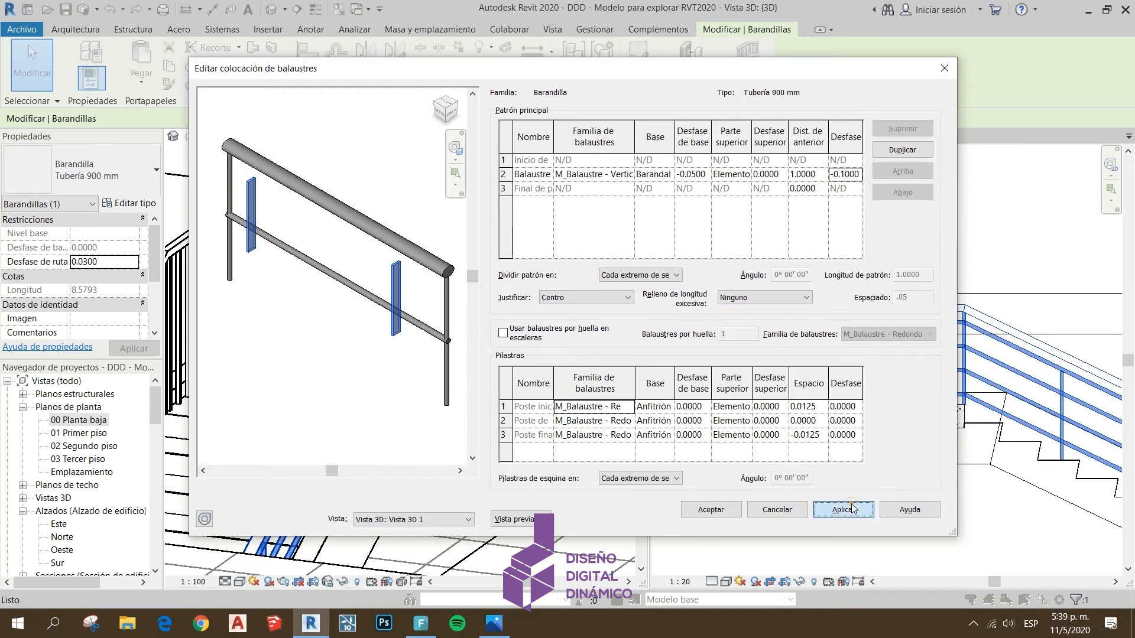
# Reset the lateral offset of the main pattern baluster to 0 and apply it
pyautogui.click(859, 176)
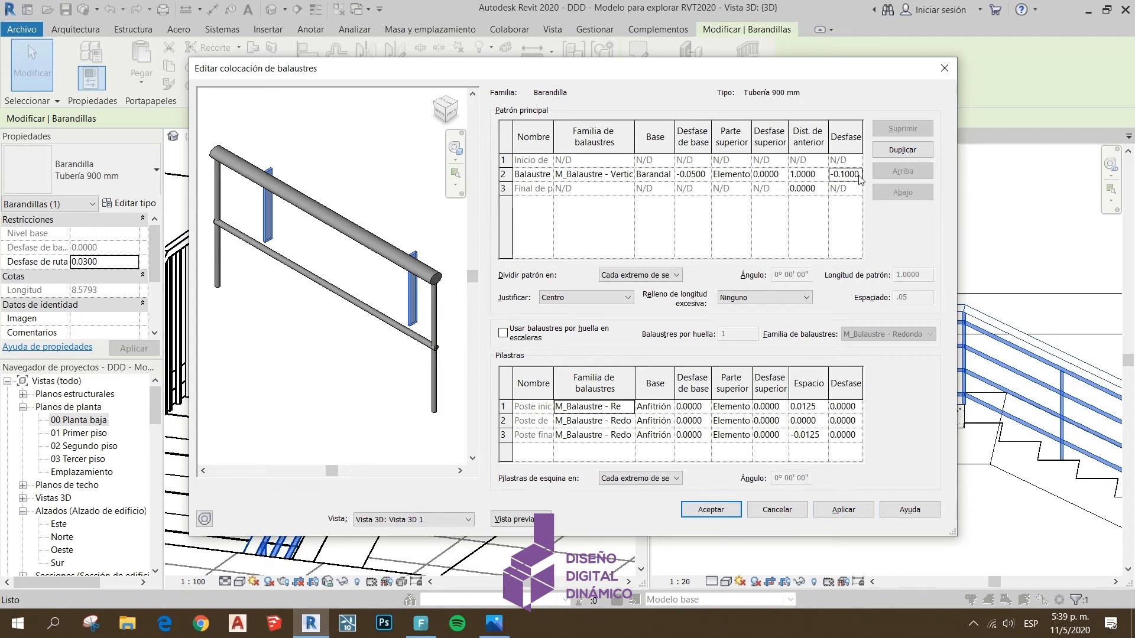
pyautogui.moveTo(861, 175); pyautogui.dragTo(829, 175)
pyautogui.write('0')
pyautogui.press('Return')
pyautogui.click(819, 509)
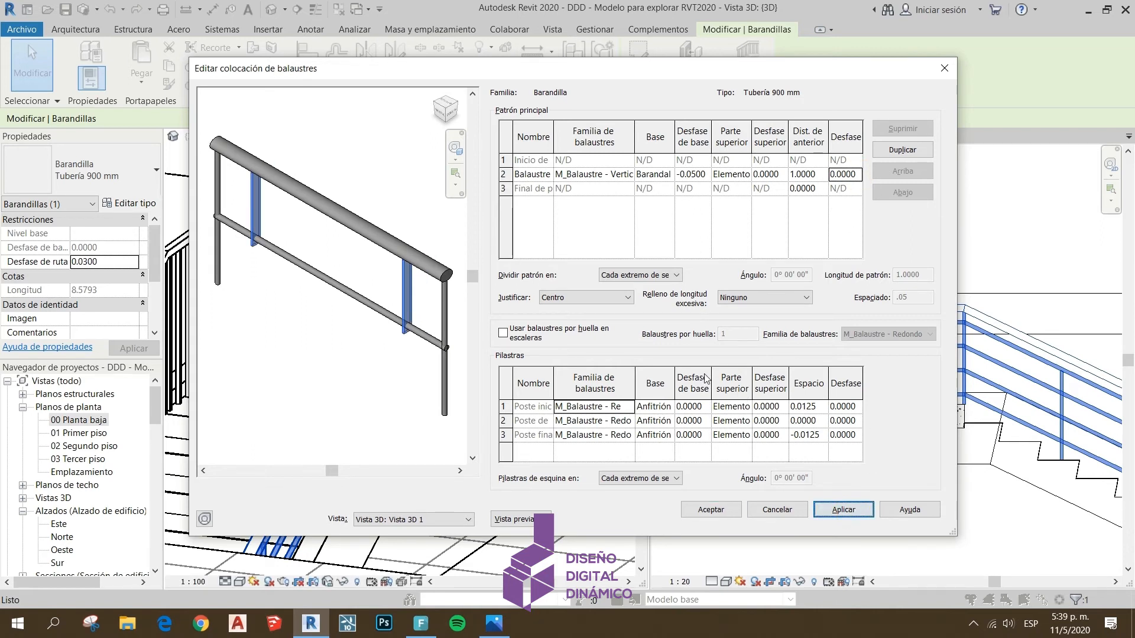
# Examine the start, corner and end post entries against the preview, adjusting the post name column's width to read the names
pyautogui.click(593, 176)
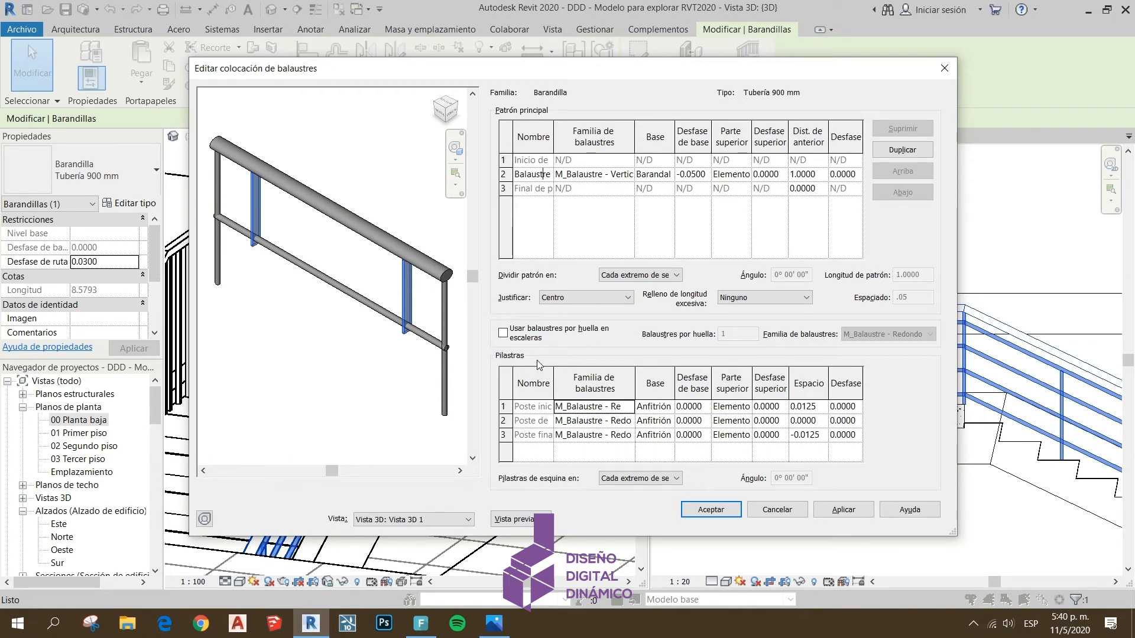
pyautogui.click(581, 408)
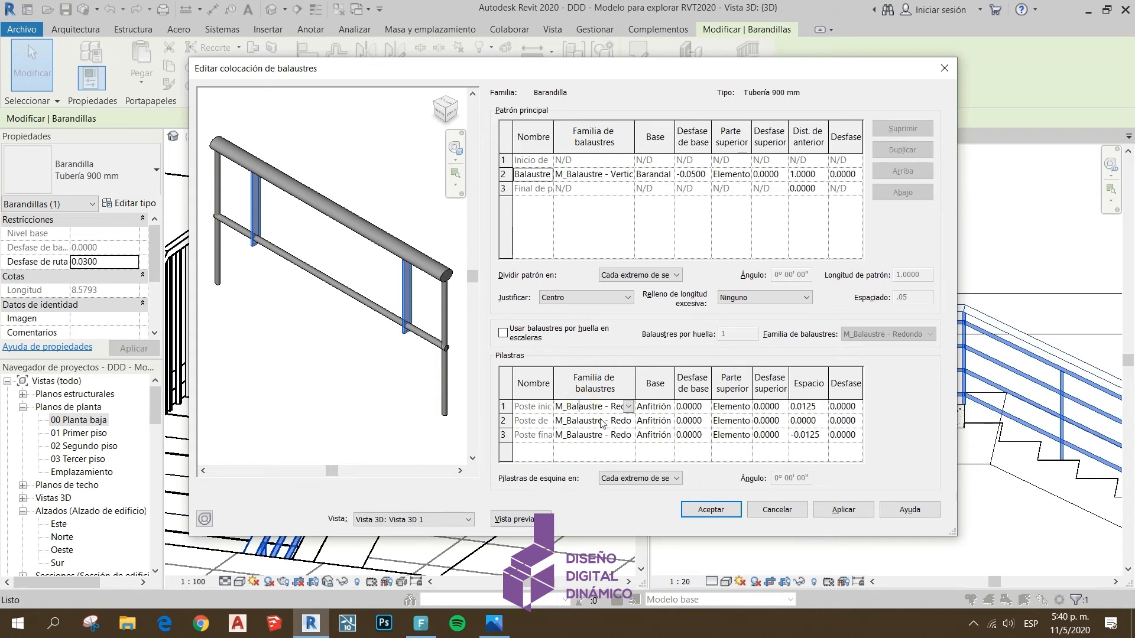
pyautogui.click(583, 436)
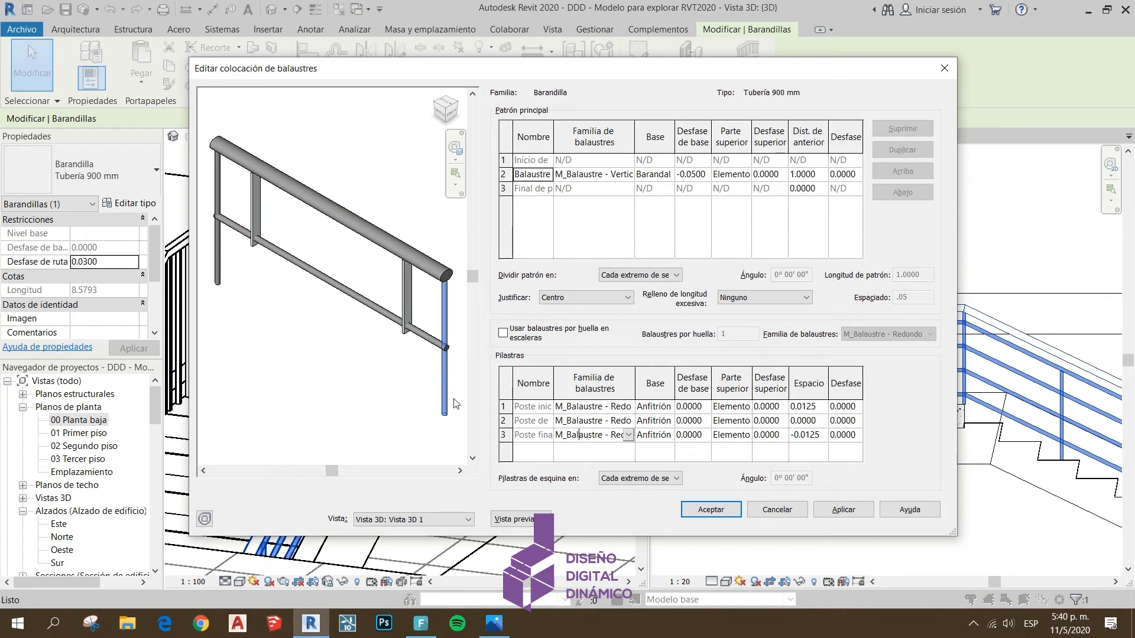
pyautogui.click(541, 423)
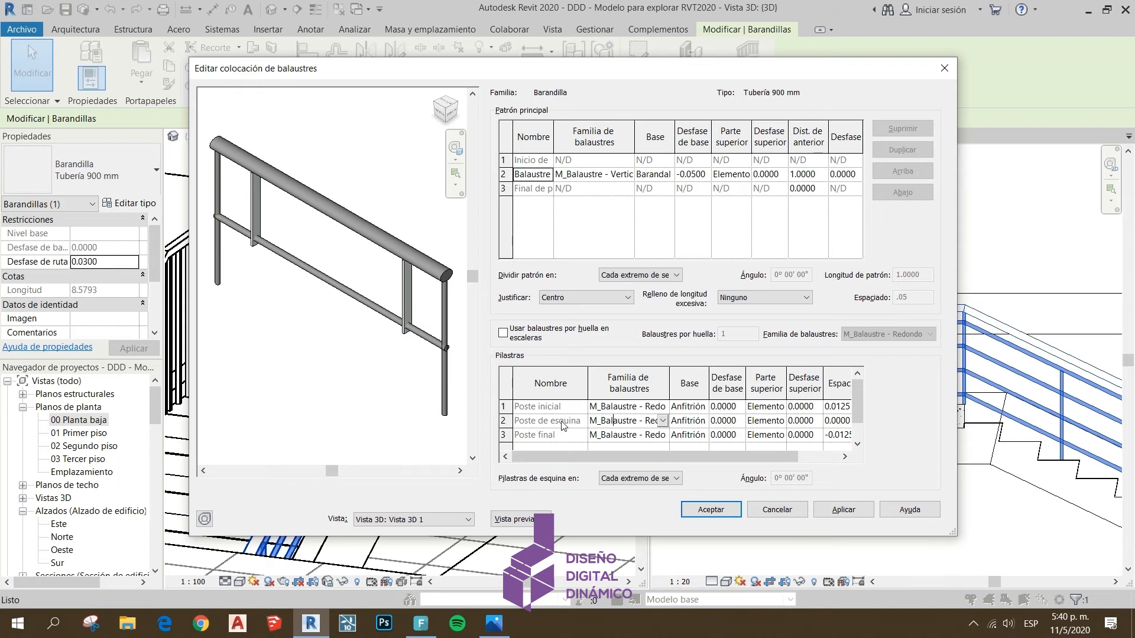
pyautogui.moveTo(588, 385); pyautogui.dragTo(559, 386)
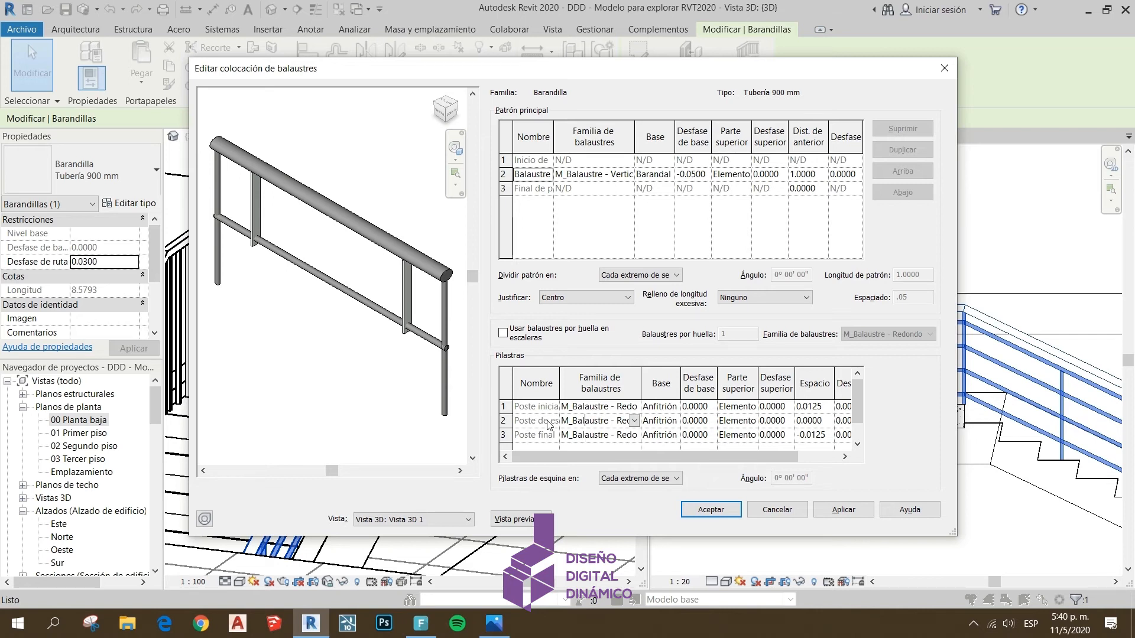
pyautogui.click(615, 411)
pyautogui.click(616, 436)
# Set the start post's baluster family to M_Balaustre - Cuadrado : 25mm and apply it
pyautogui.click(634, 407)
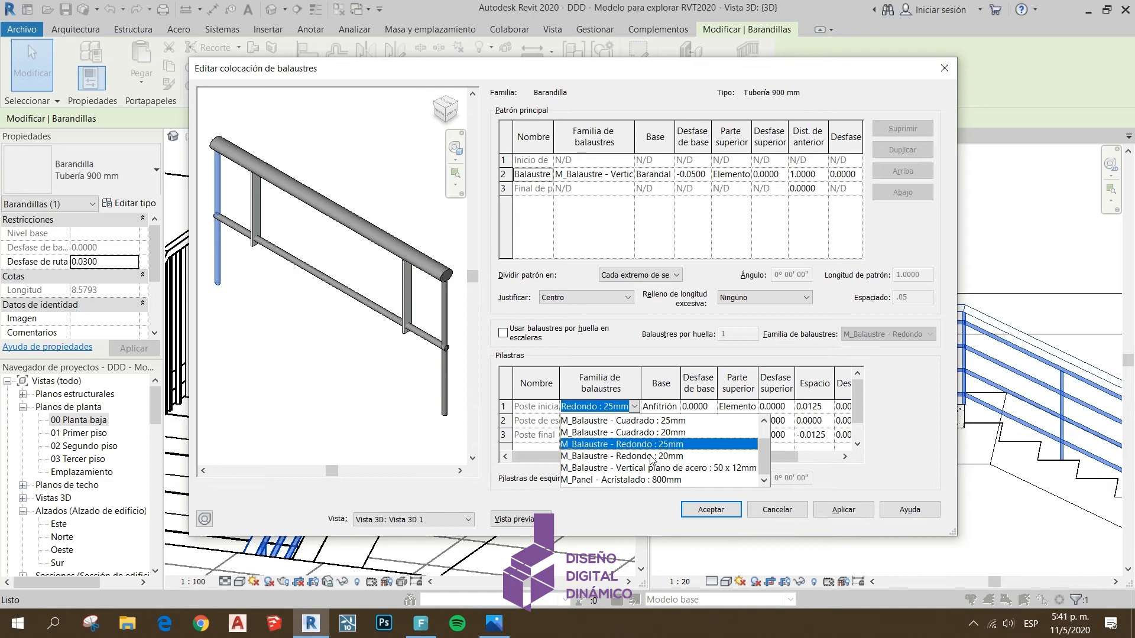
pyautogui.click(665, 421)
pyautogui.click(844, 509)
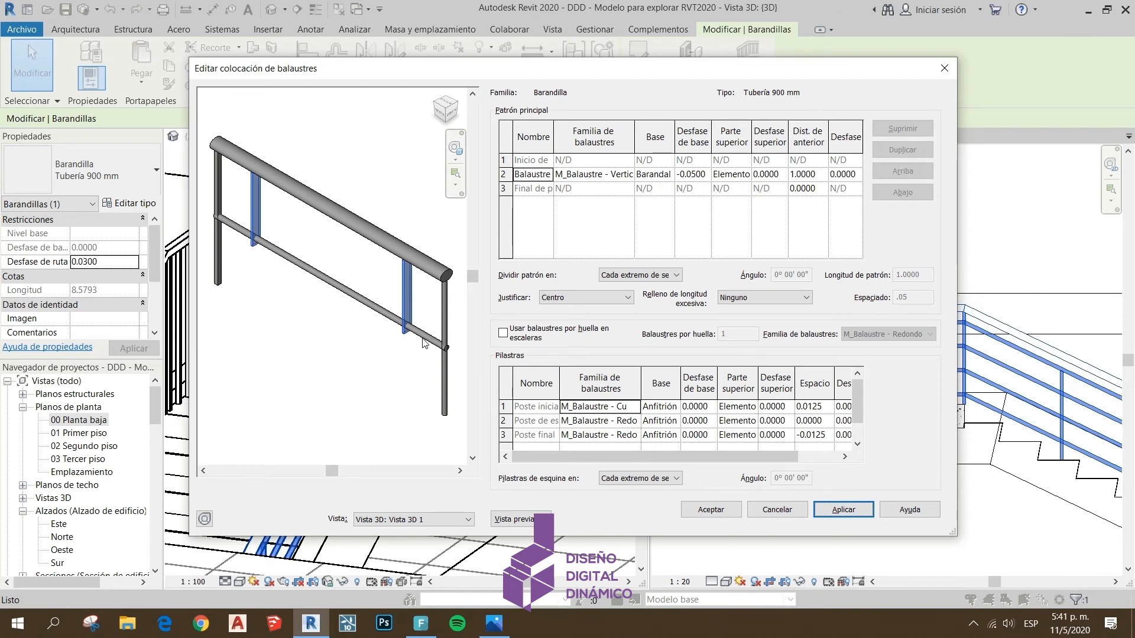
# Set the end post's baluster family to M_Balaustre - Cuadrado and apply it
pyautogui.click(636, 440)
pyautogui.click(638, 478)
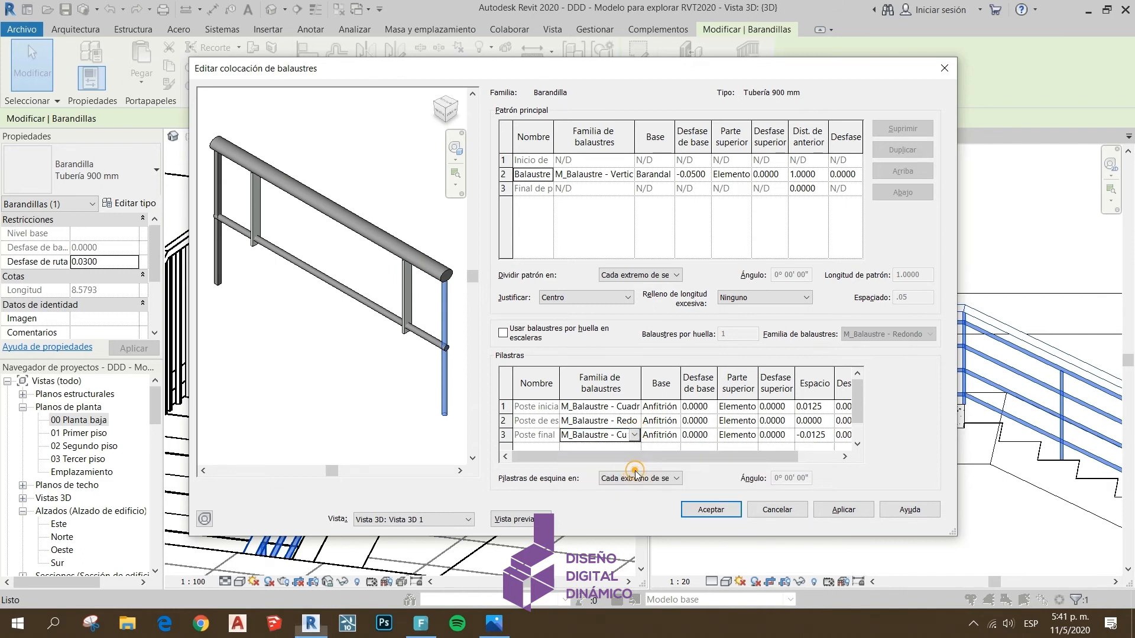
pyautogui.click(832, 512)
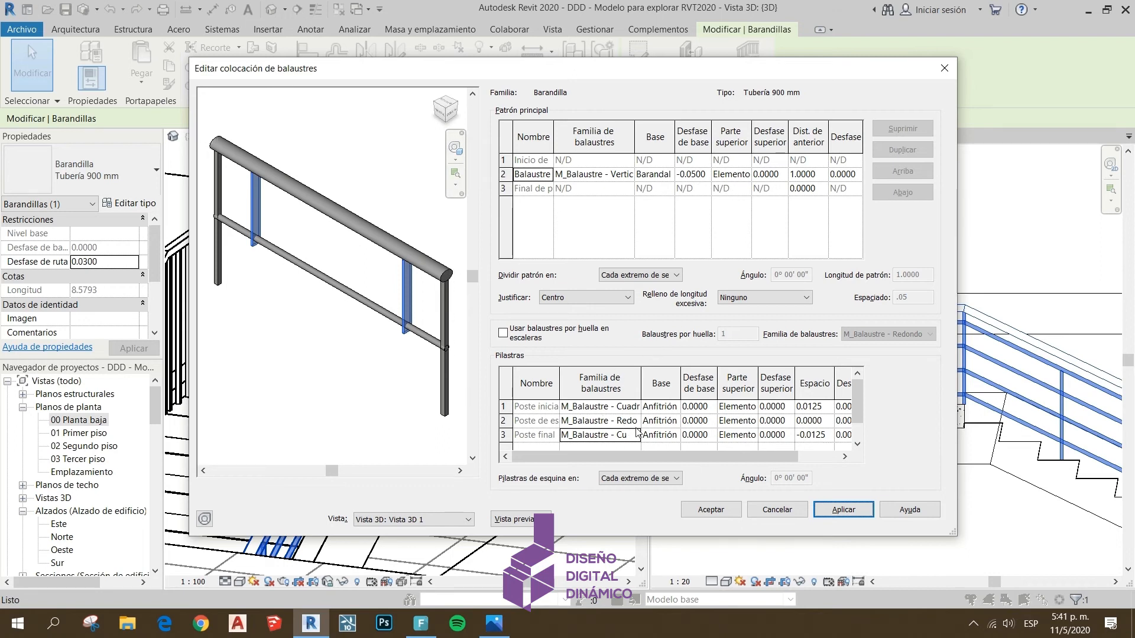
# Set the start post's base to Barandal 2 and apply it
pyautogui.click(674, 407)
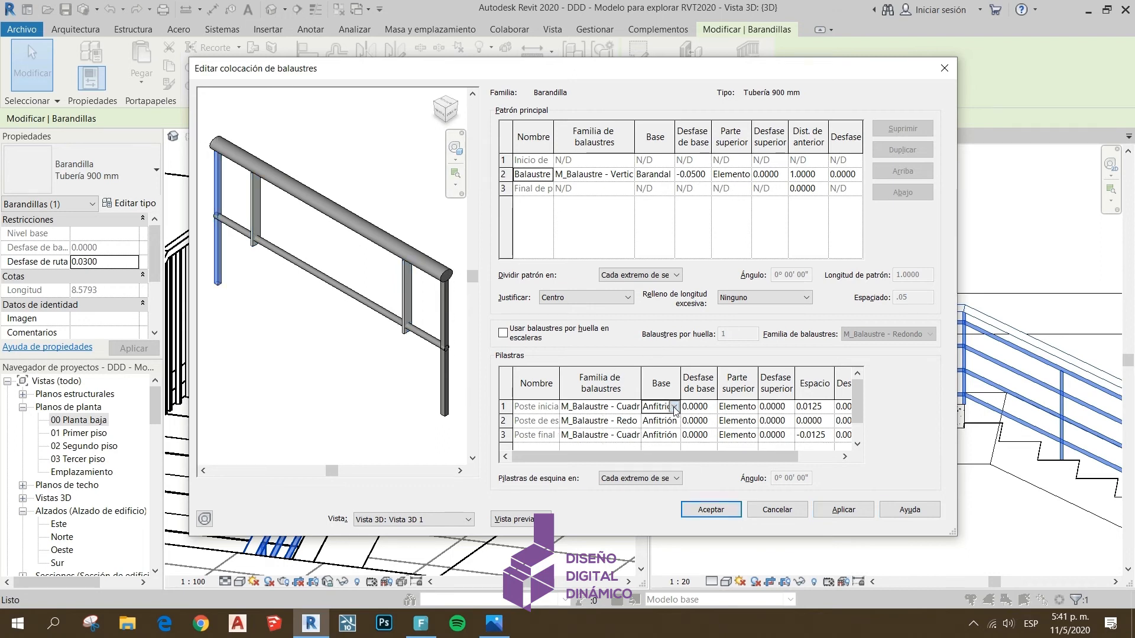
pyautogui.click(674, 407)
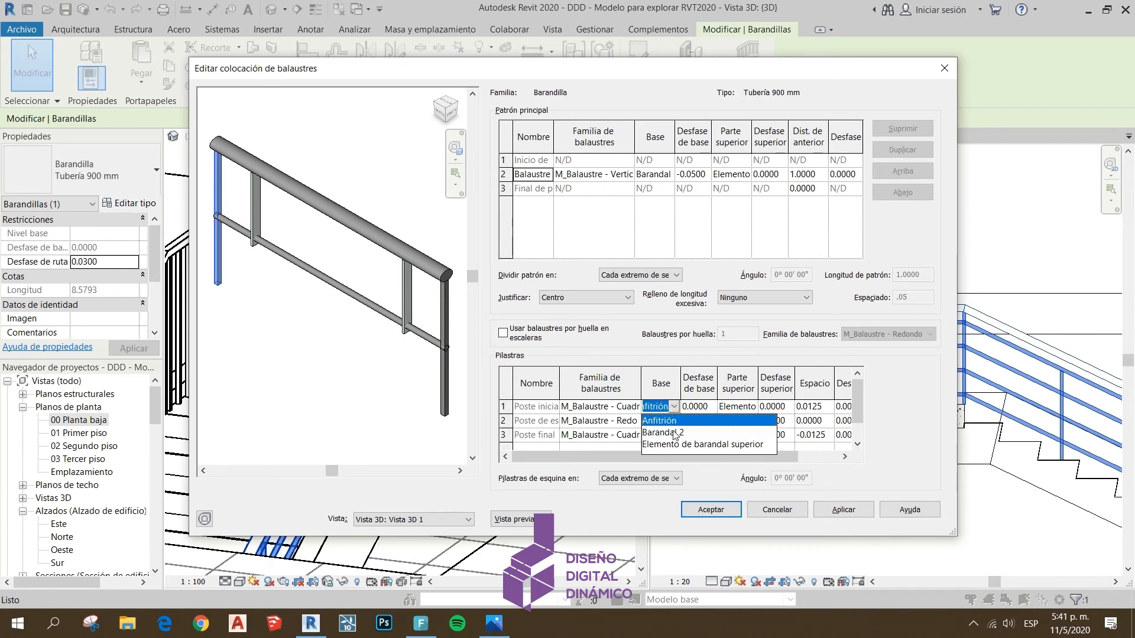
pyautogui.click(674, 433)
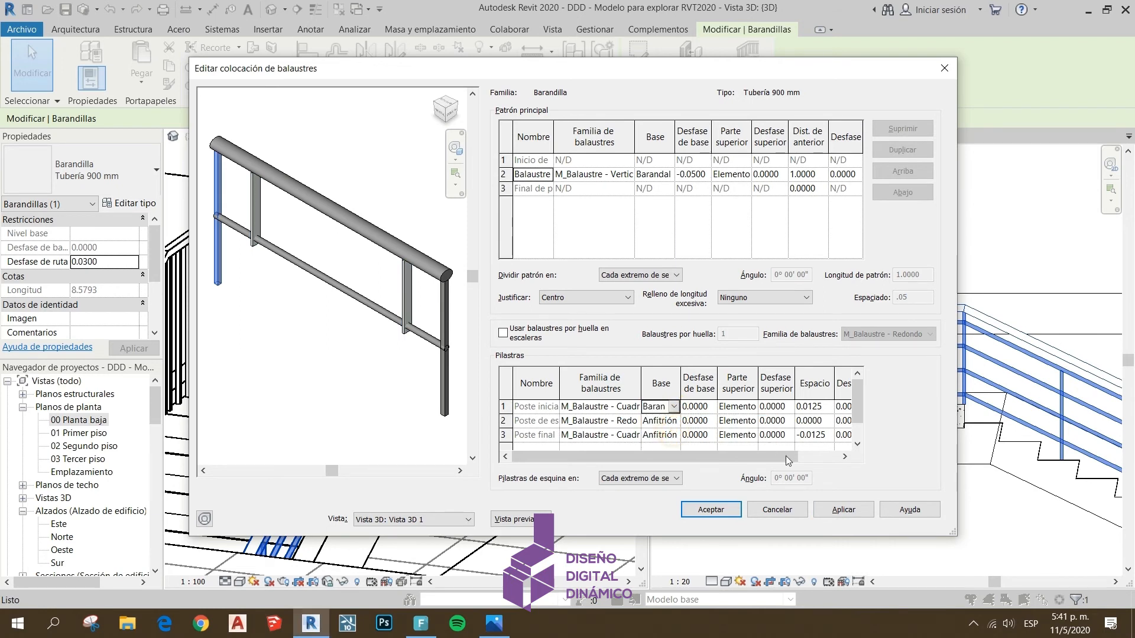
pyautogui.click(843, 509)
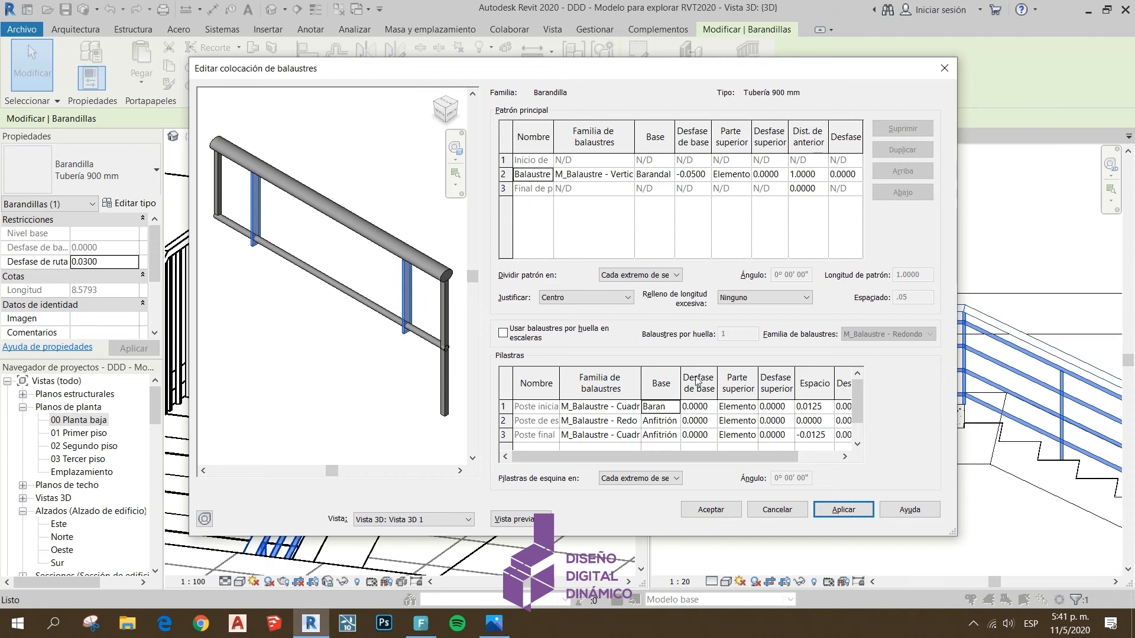
# Set the start post's base offset to -0.05 and apply it
pyautogui.click(696, 408)
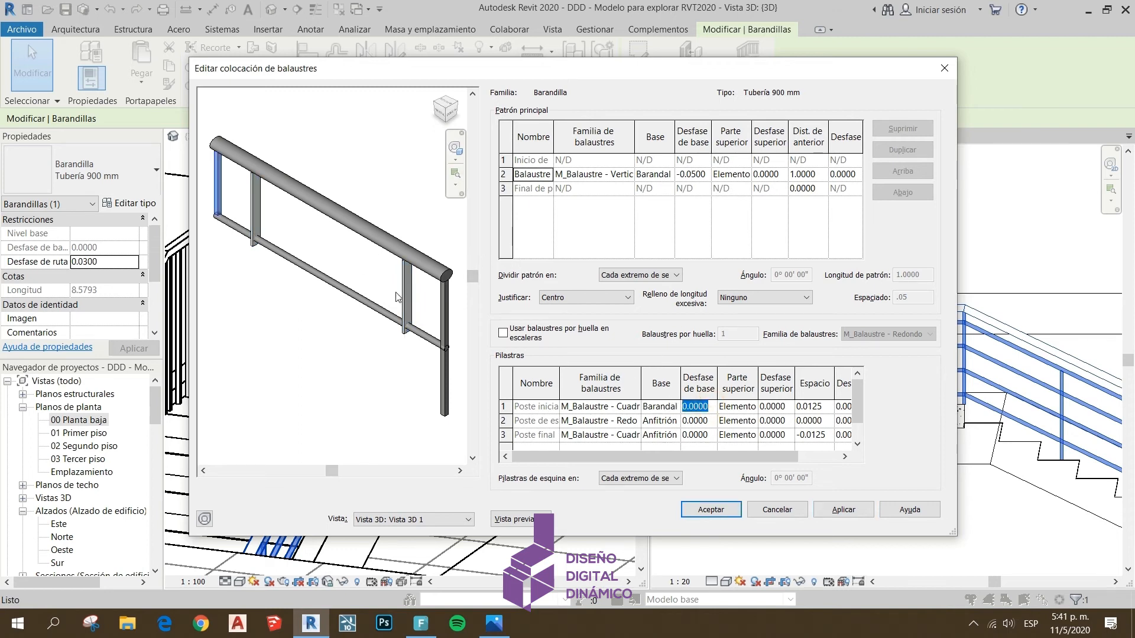
pyautogui.write('-0')
pyautogui.write('.05')
pyautogui.click(844, 509)
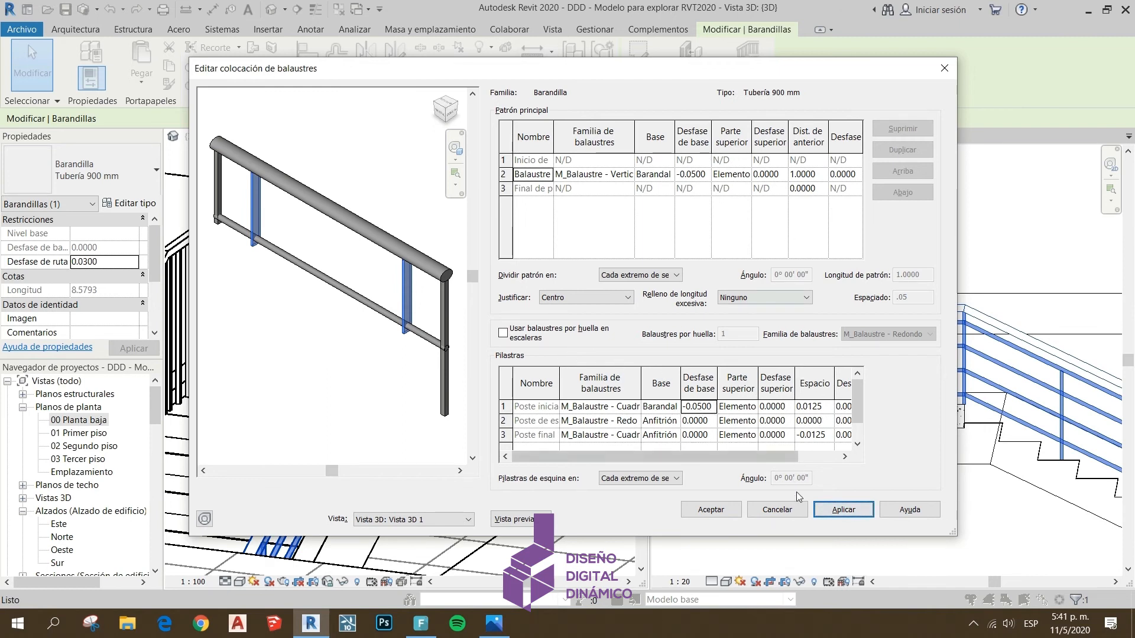
pyautogui.moveTo(782, 463); pyautogui.dragTo(744, 443)
# Set the baluster family of the start post and the end post to Ninguno, applying each change
pyautogui.click(635, 408)
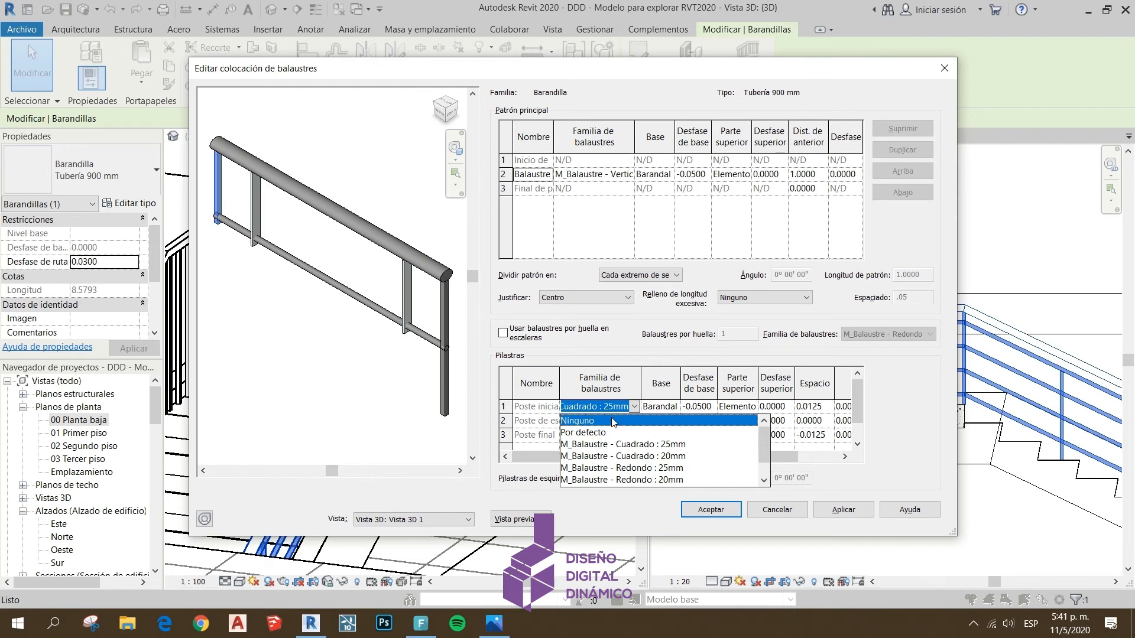
pyautogui.click(589, 421)
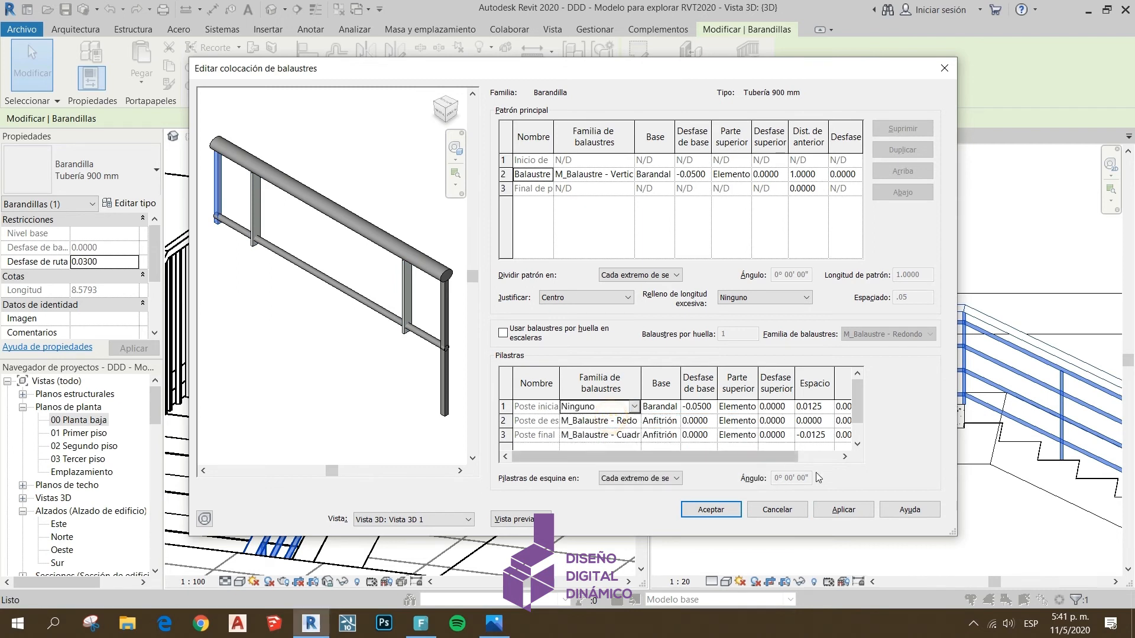
pyautogui.click(847, 511)
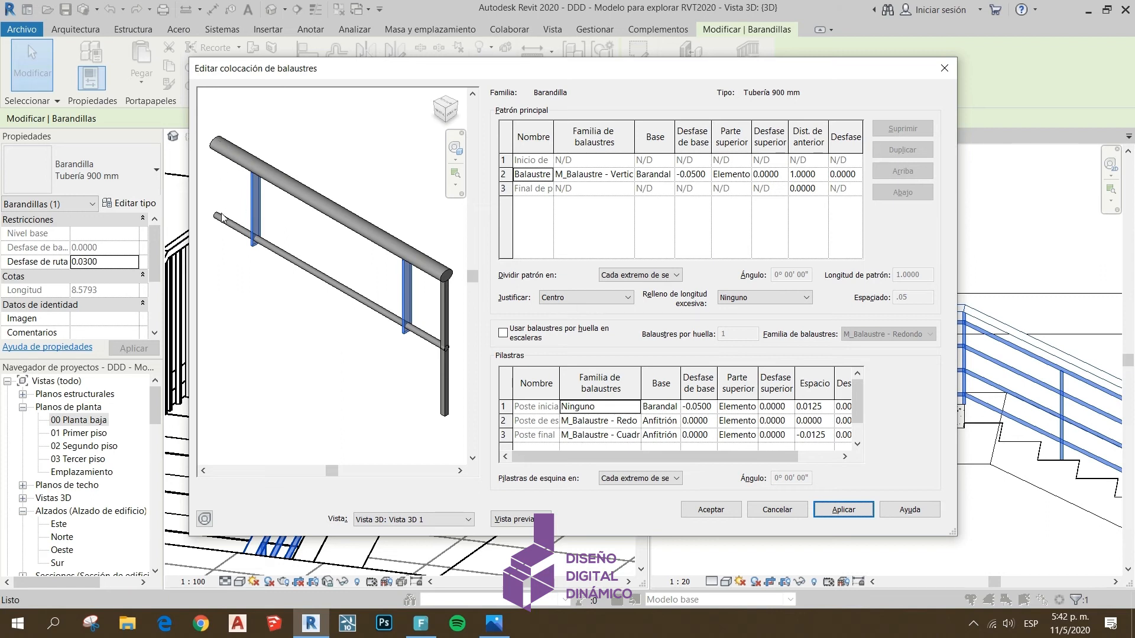
pyautogui.click(635, 436)
pyautogui.click(600, 448)
pyautogui.click(842, 509)
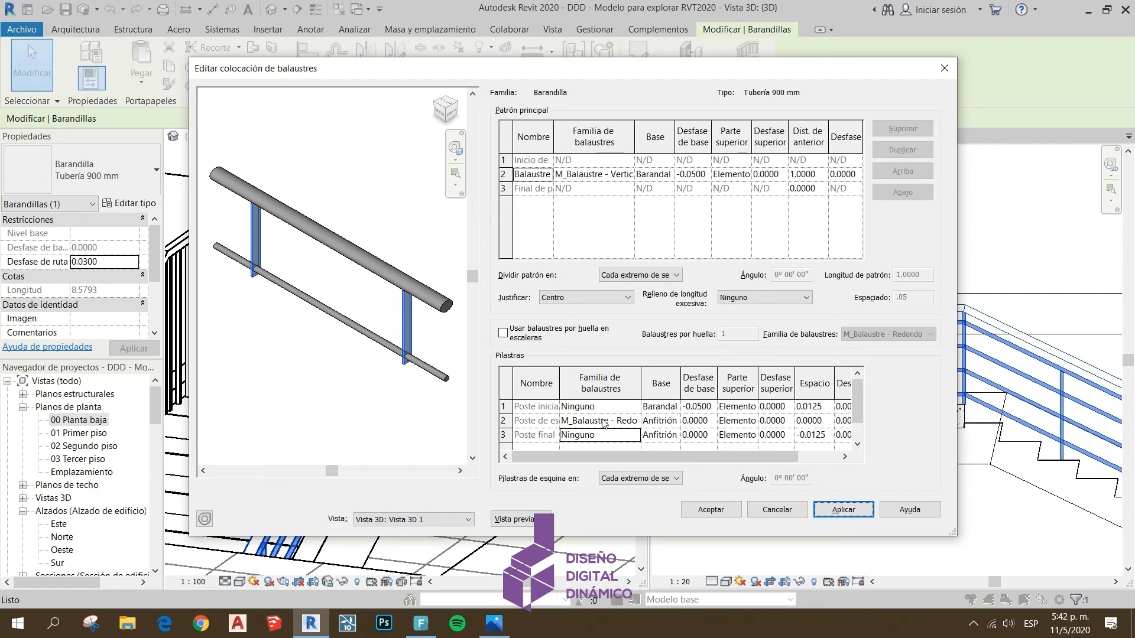
# Set the corner post's baluster family to Ninguno
pyautogui.click(634, 423)
pyautogui.click(634, 420)
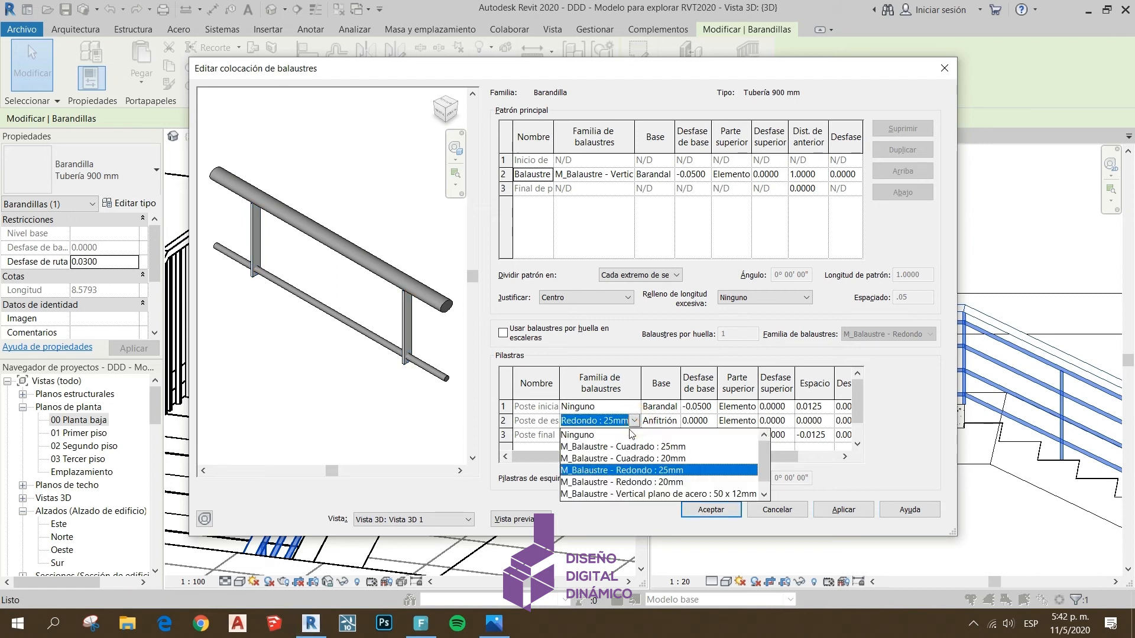
pyautogui.click(612, 435)
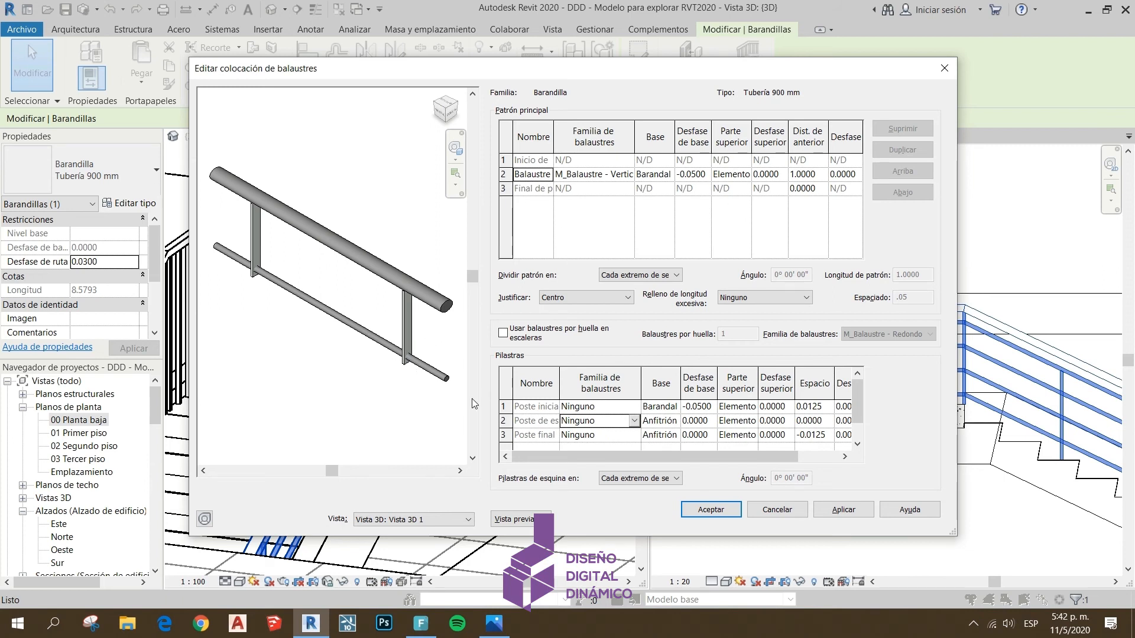
pyautogui.click(632, 420)
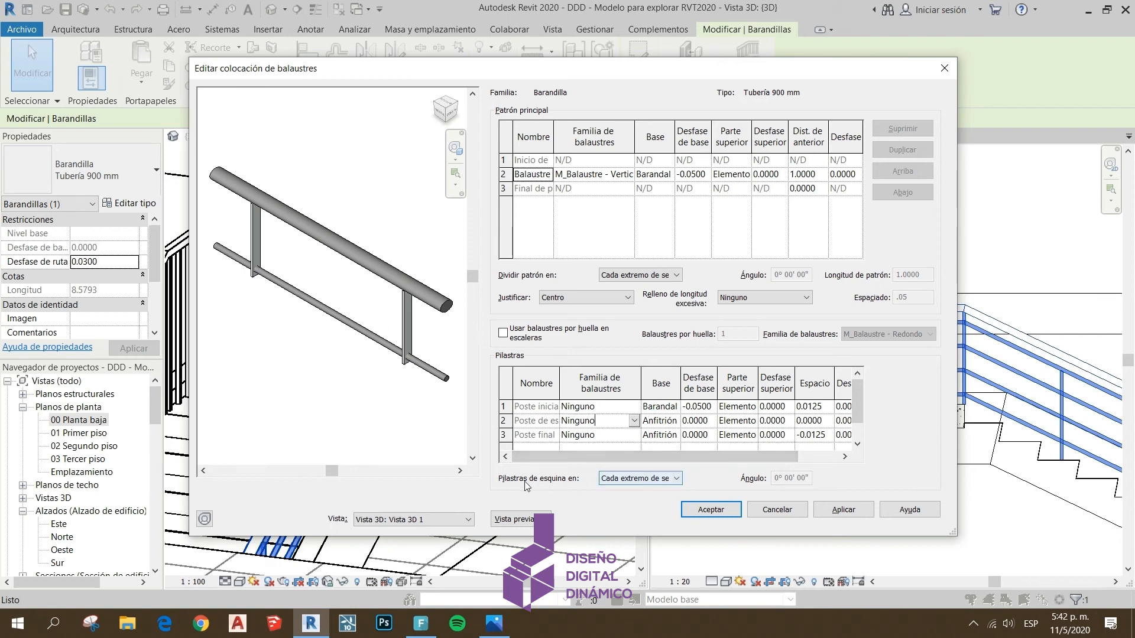
# Try the corner post placement option Ángulos mayores que and select its angle value for editing
pyautogui.click(650, 478)
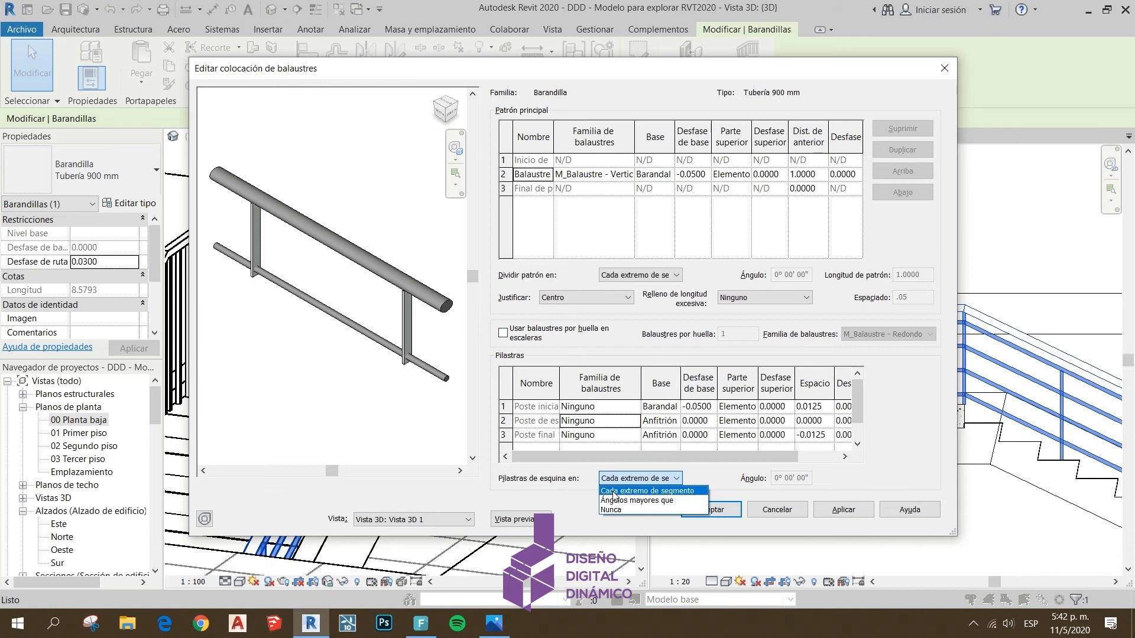
pyautogui.click(660, 501)
pyautogui.click(789, 477)
pyautogui.doubleClick(787, 477)
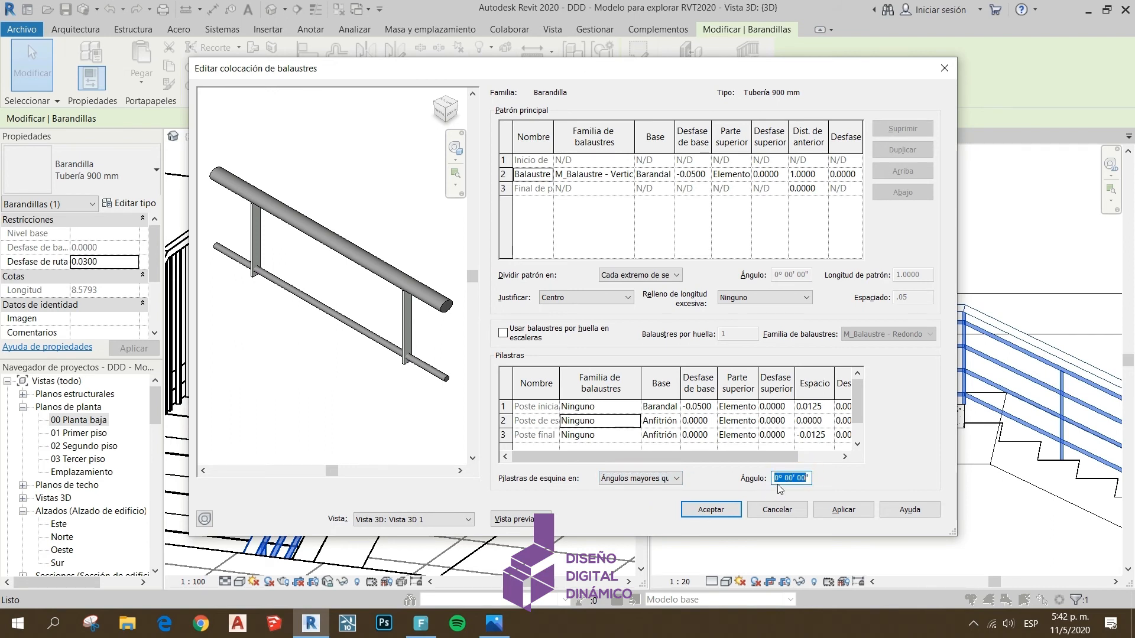
# Set the corner post placement to Nunca and accept the baluster placement and type properties
pyautogui.click(676, 479)
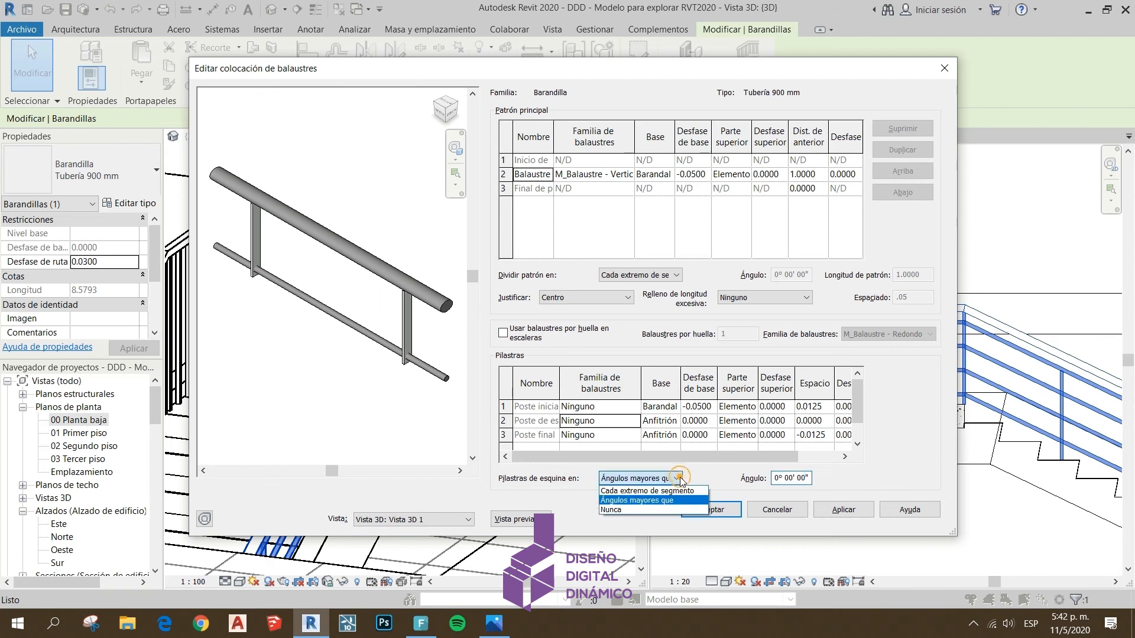
pyautogui.click(636, 508)
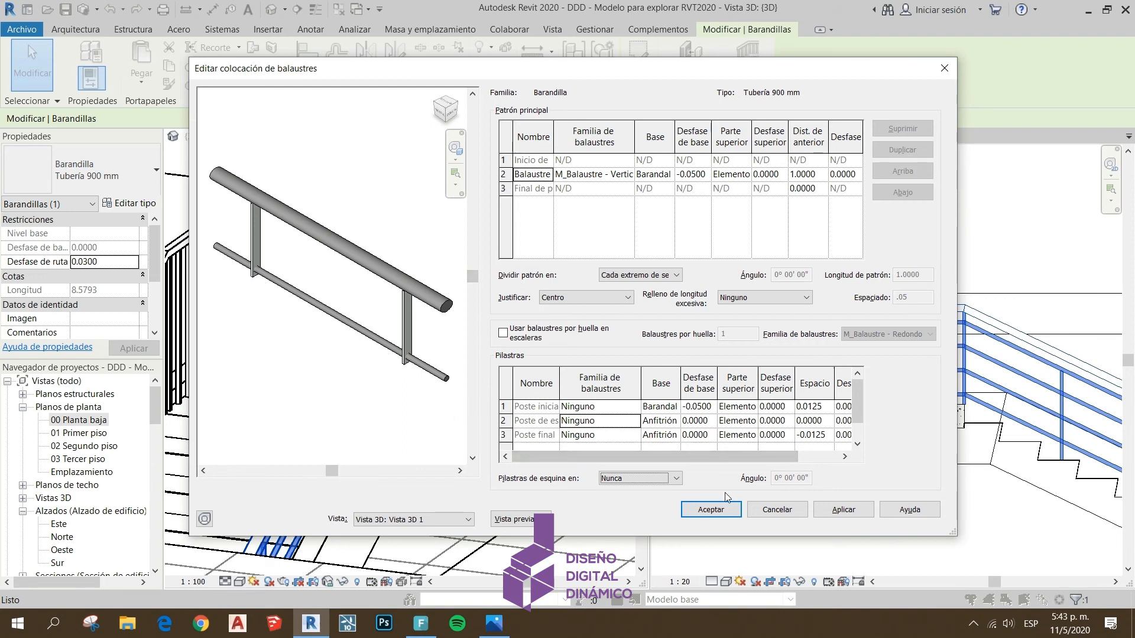
pyautogui.click(715, 509)
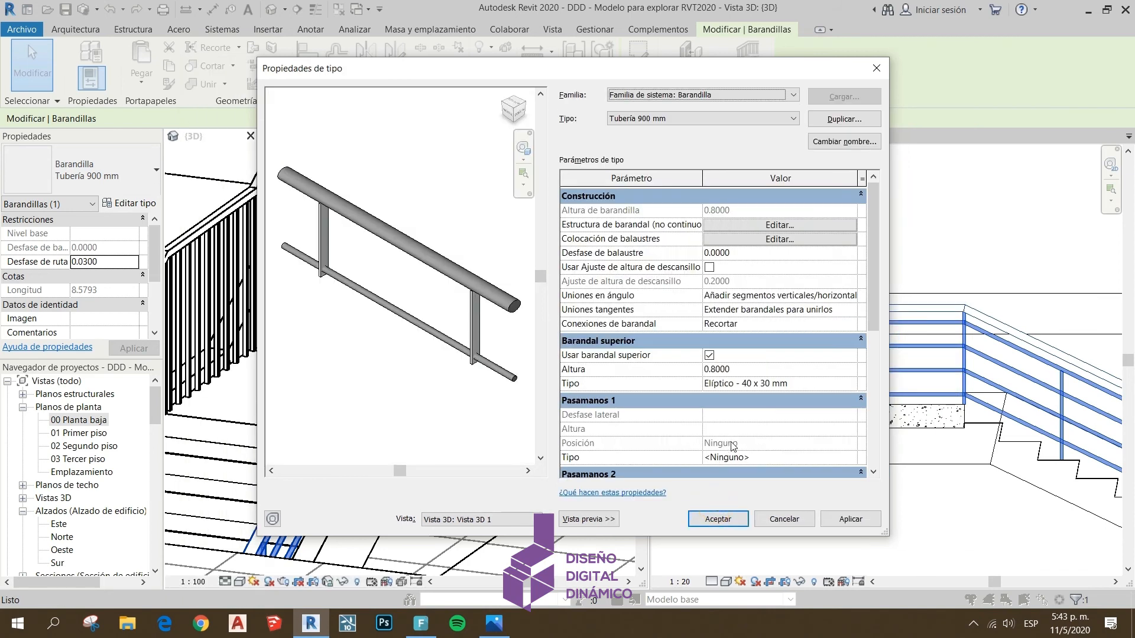
pyautogui.click(717, 519)
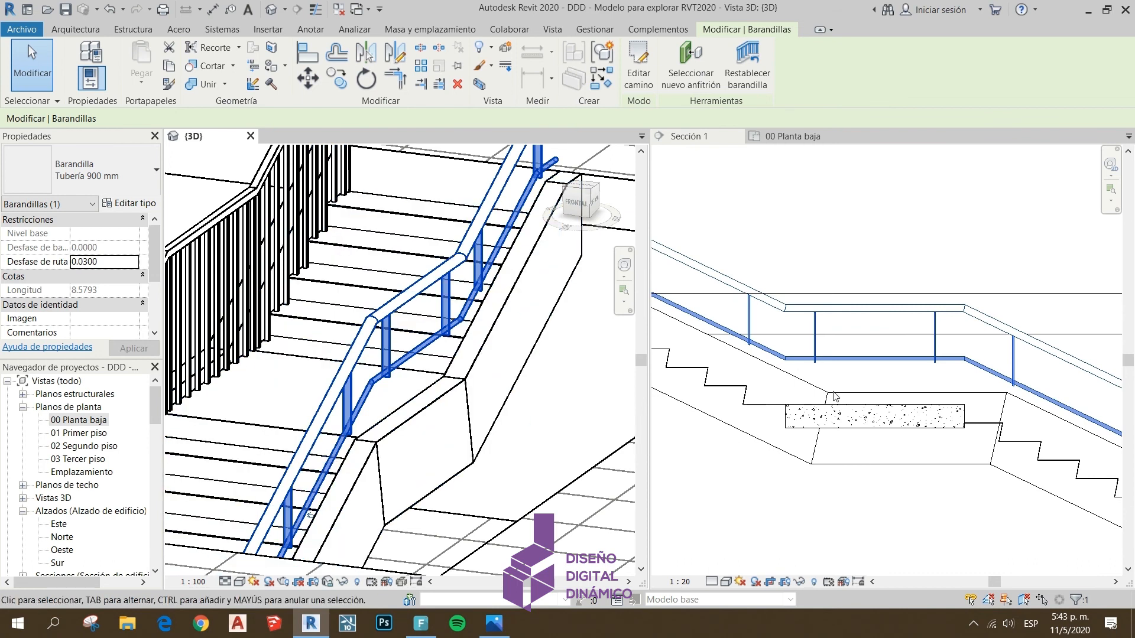
# Set the railing type's excess length fill to M_Balaustre - Vertical plano de acero : 50 x 12mm in the baluster placement
pyautogui.scroll(-2, 788, 357)
pyautogui.moveTo(910, 419); pyautogui.dragTo(749, 355, button='middle')
pyautogui.scroll(1, 835, 358)
pyautogui.moveTo(835, 360); pyautogui.dragTo(801, 364, button='middle')
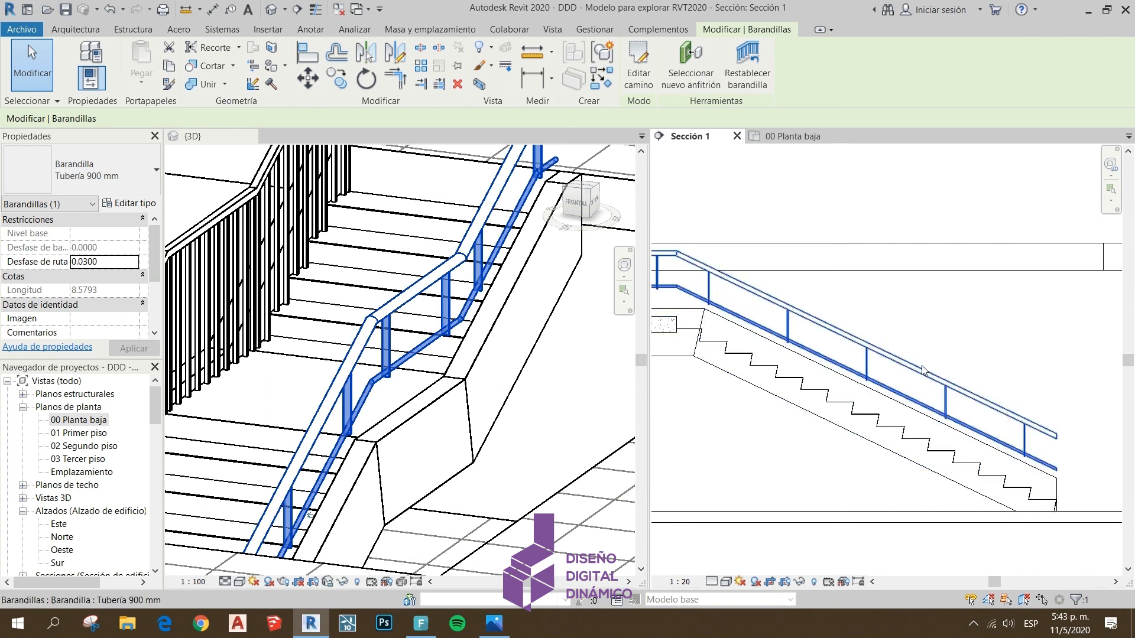
pyautogui.moveTo(940, 398); pyautogui.dragTo(954, 410, button='middle')
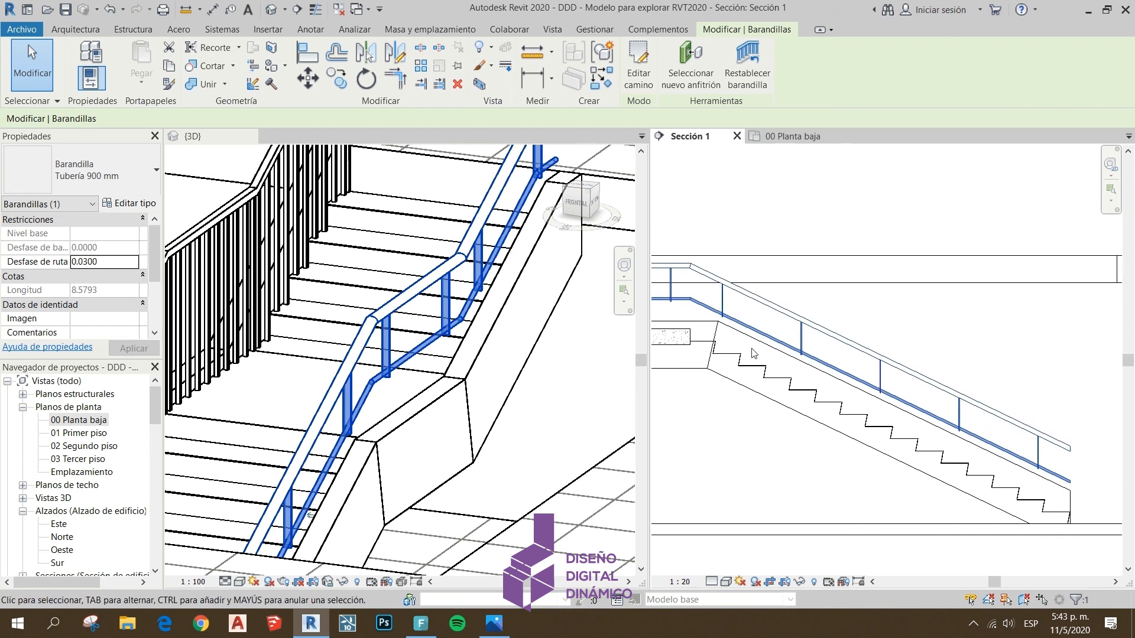
pyautogui.click(130, 202)
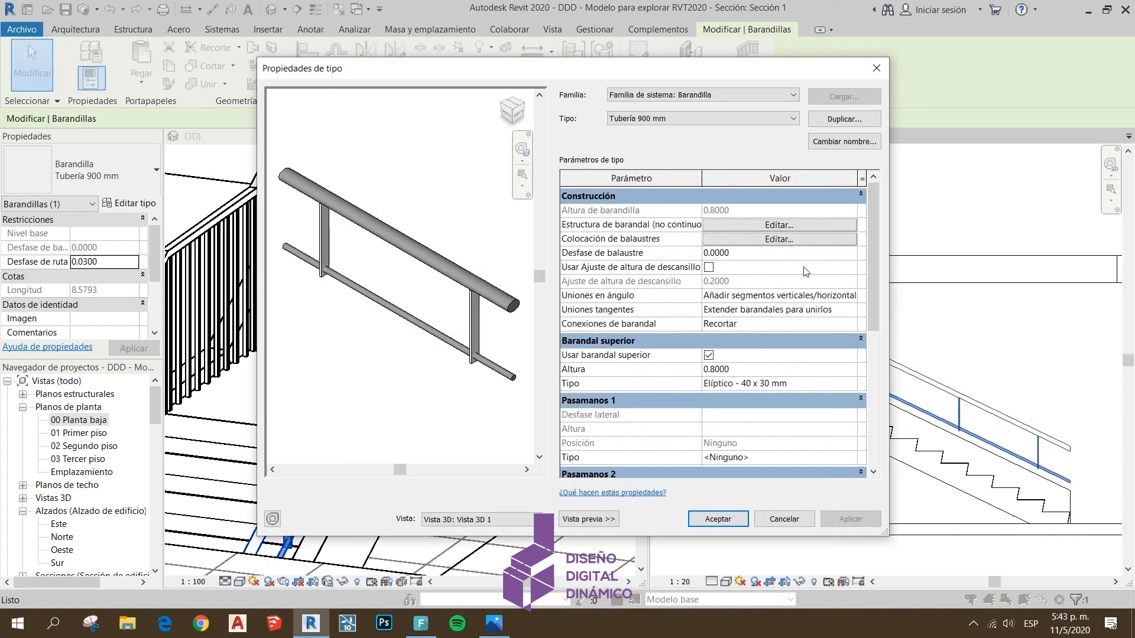
pyautogui.click(715, 240)
pyautogui.click(735, 301)
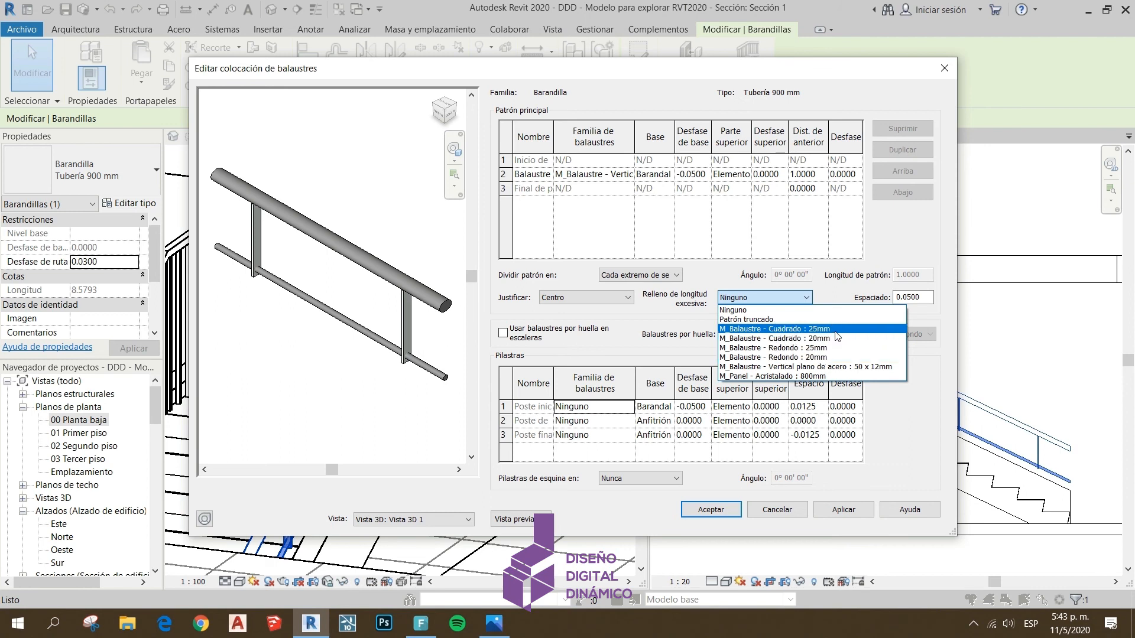
pyautogui.click(827, 367)
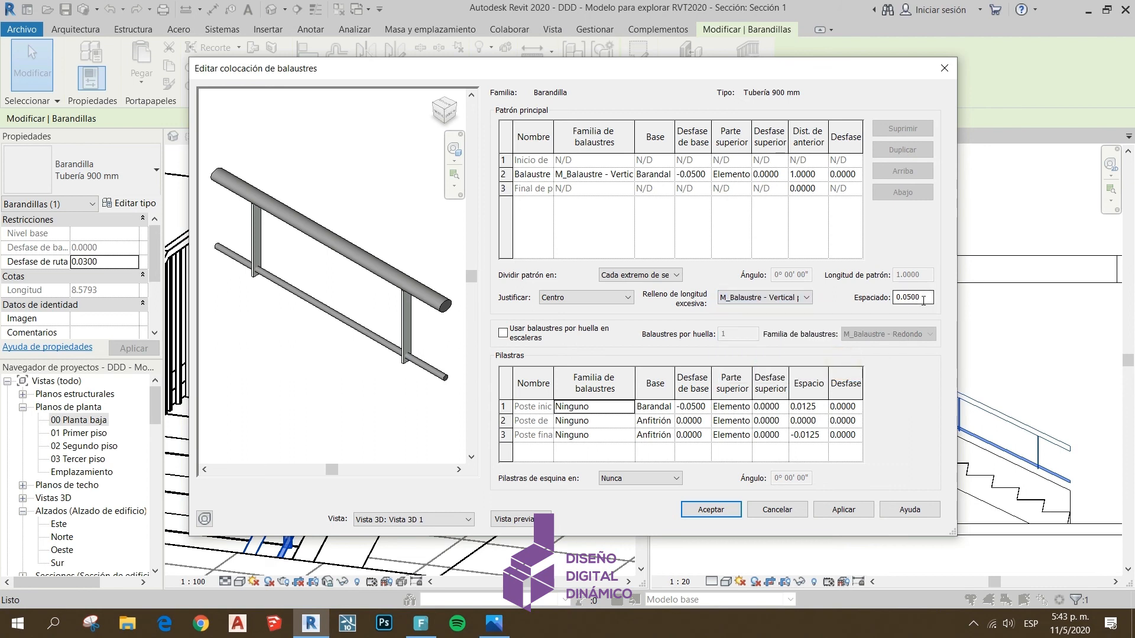
# Set the excess length fill spacing to 0.1, apply it, and accept the baluster placement and type properties
pyautogui.moveTo(927, 298); pyautogui.dragTo(891, 296)
pyautogui.write('0')
pyautogui.click(835, 514)
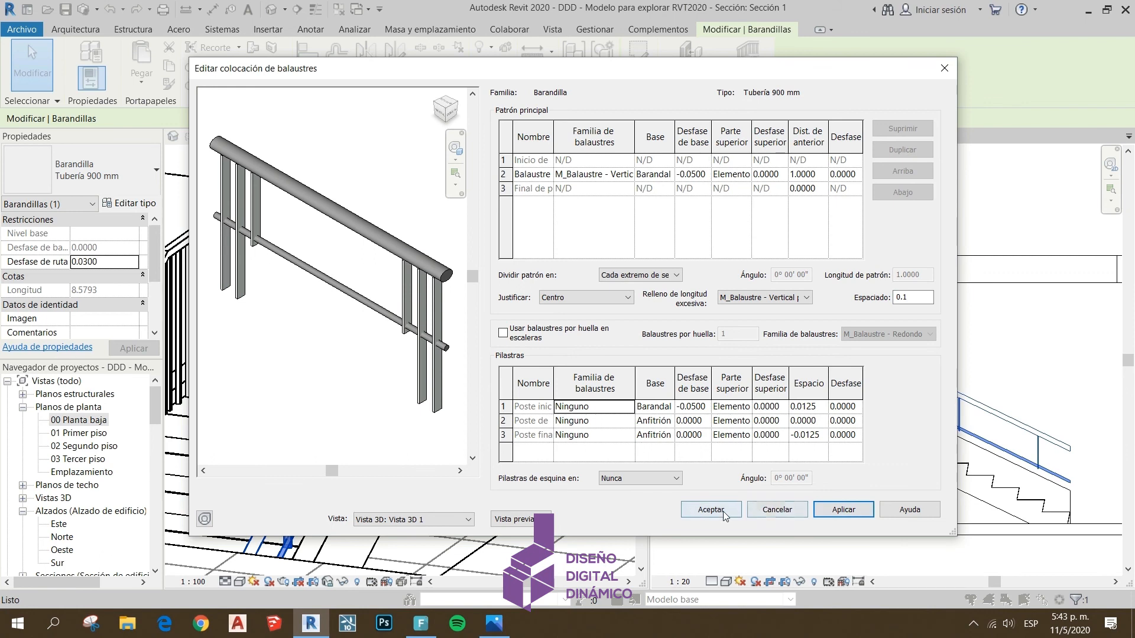
pyautogui.click(723, 512)
pyautogui.click(586, 516)
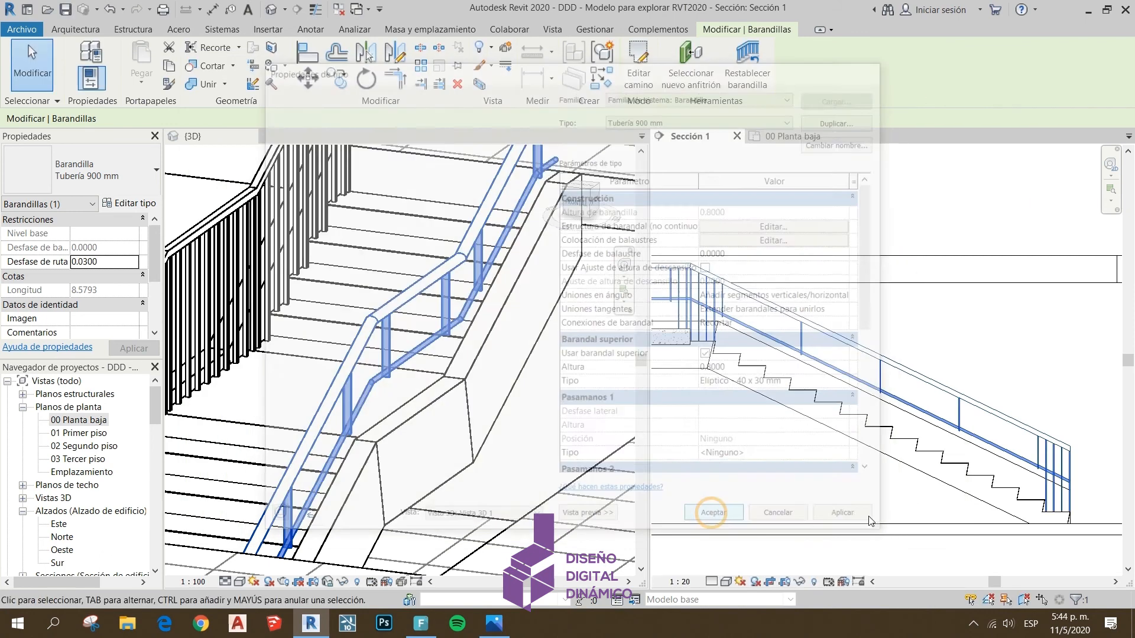
# Enable balusters per tread on stairs for the stair railing's type, adjust the number per tread, and accept the baluster placement and type properties
pyautogui.click(988, 364)
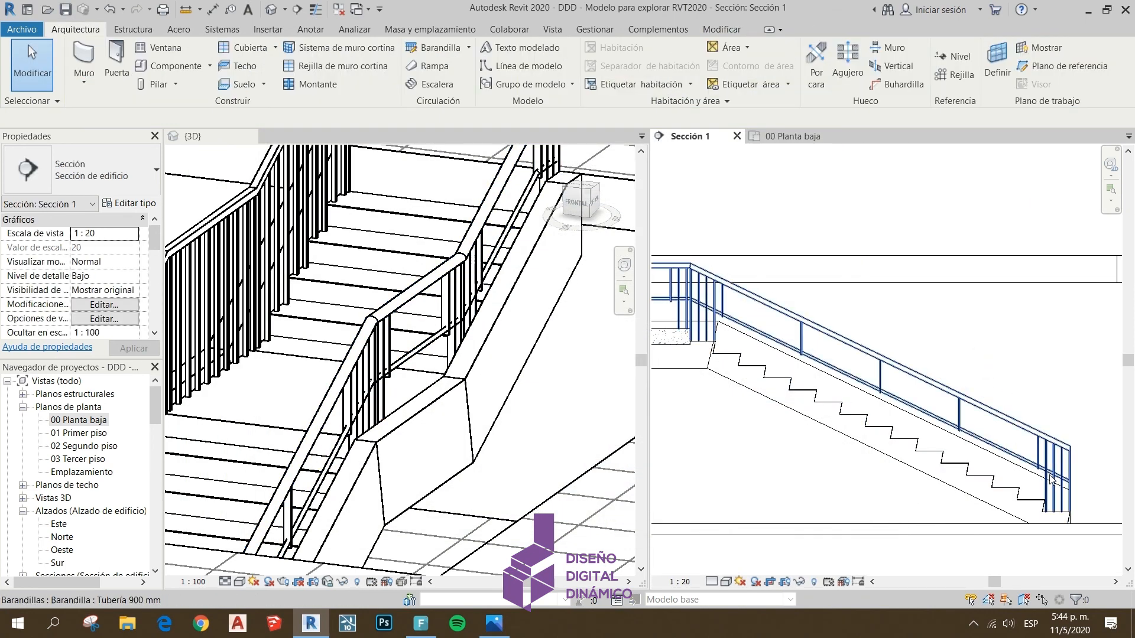
pyautogui.moveTo(892, 376); pyautogui.dragTo(917, 397, button='middle')
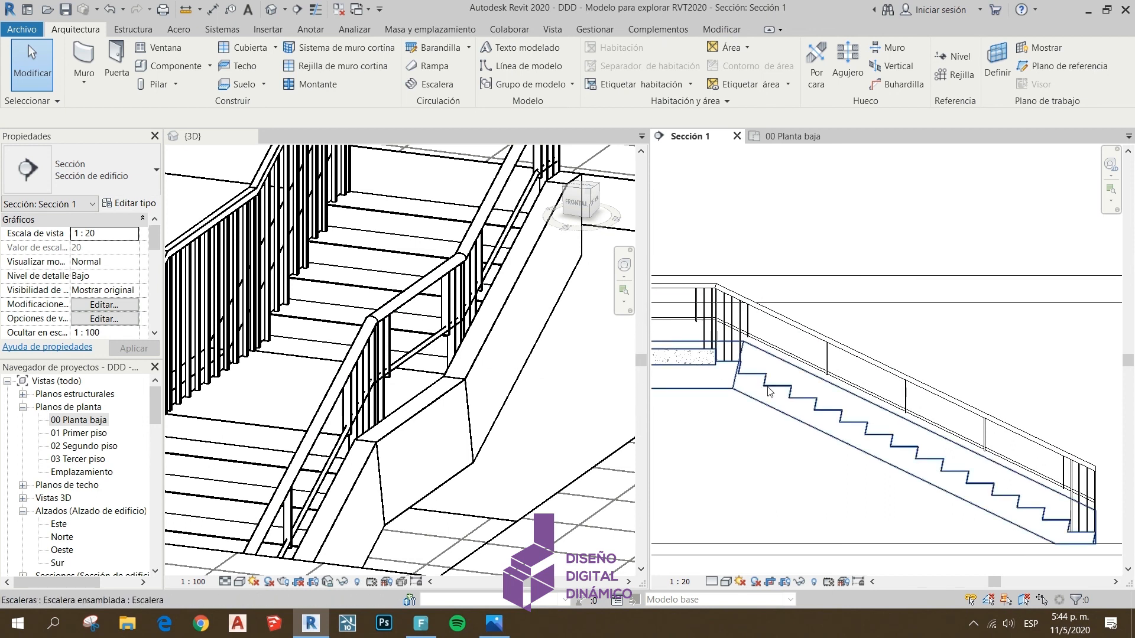
pyautogui.moveTo(775, 414); pyautogui.dragTo(792, 423, button='middle')
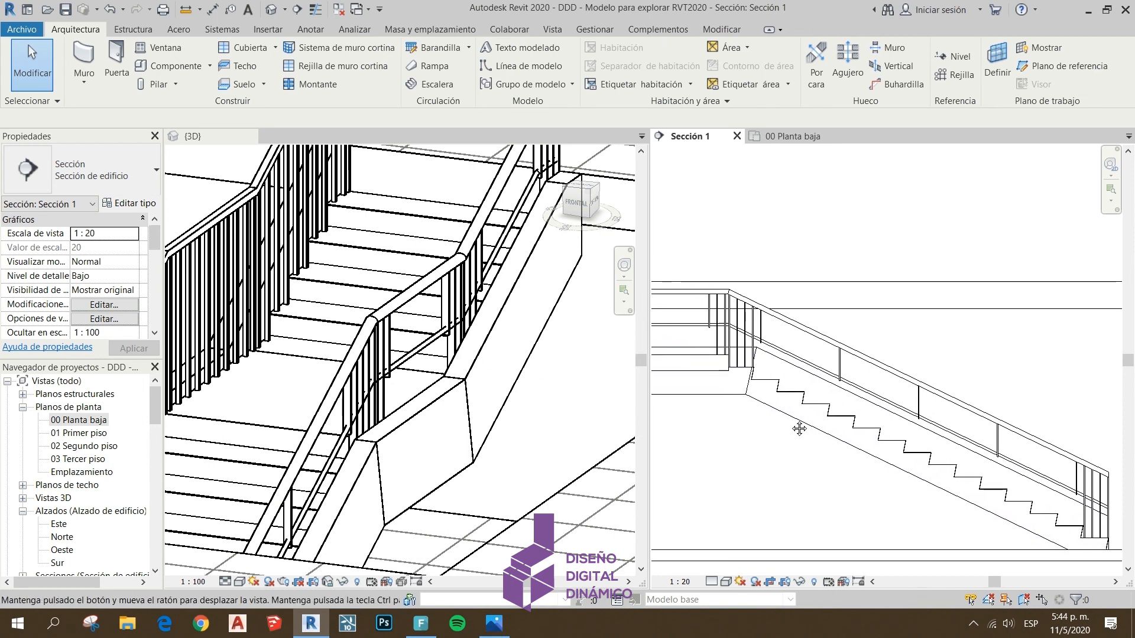
pyautogui.click(784, 338)
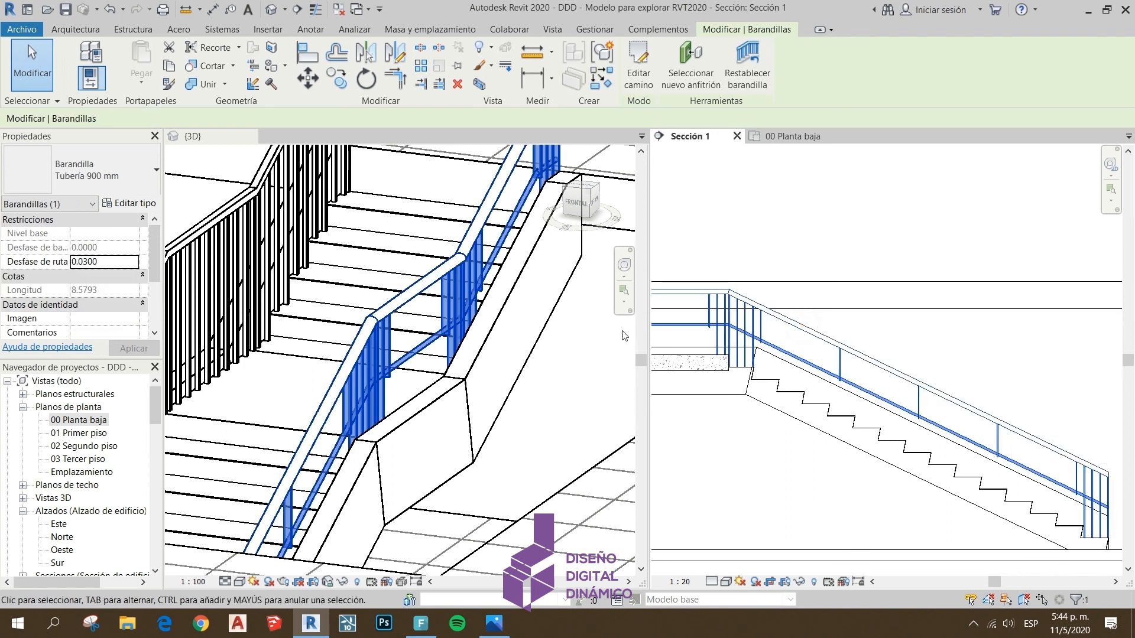
pyautogui.click(131, 204)
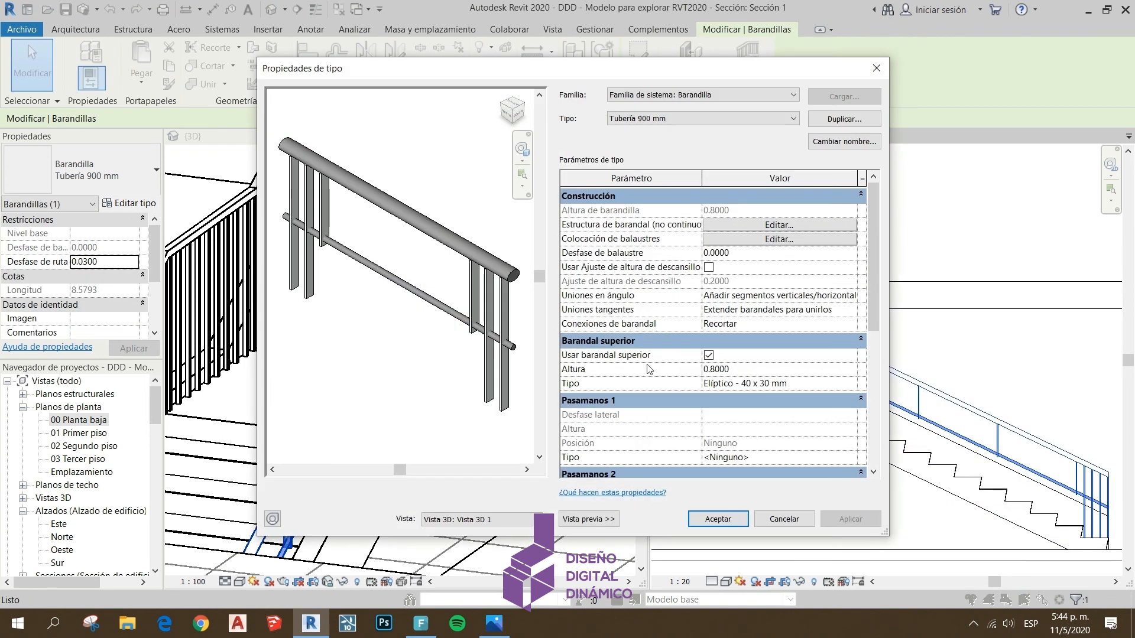
pyautogui.click(723, 237)
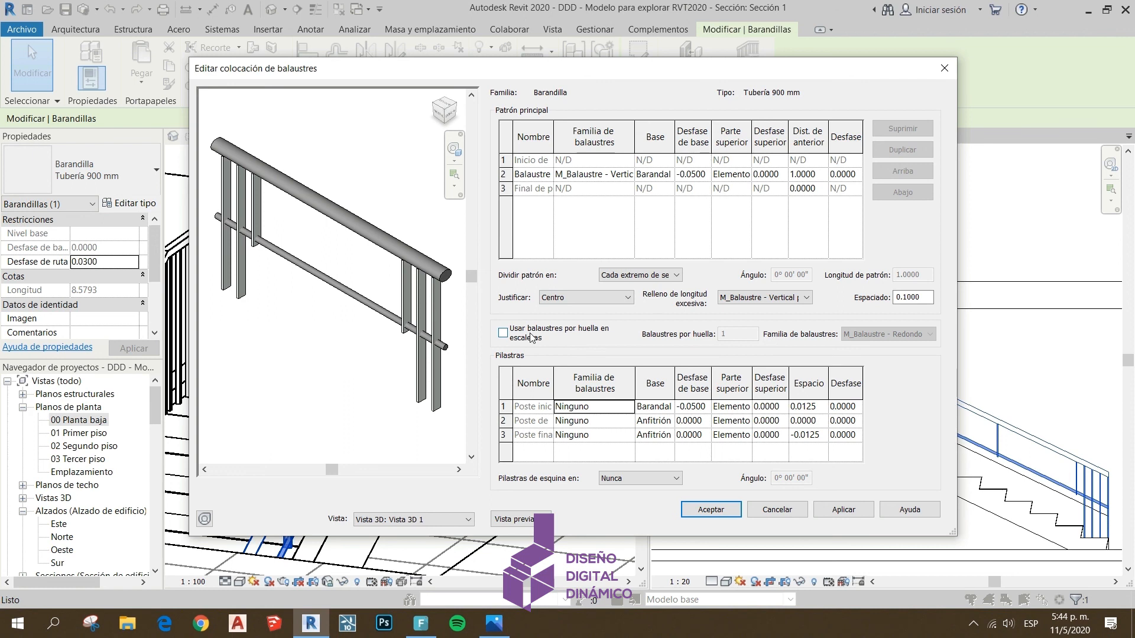
pyautogui.click(503, 335)
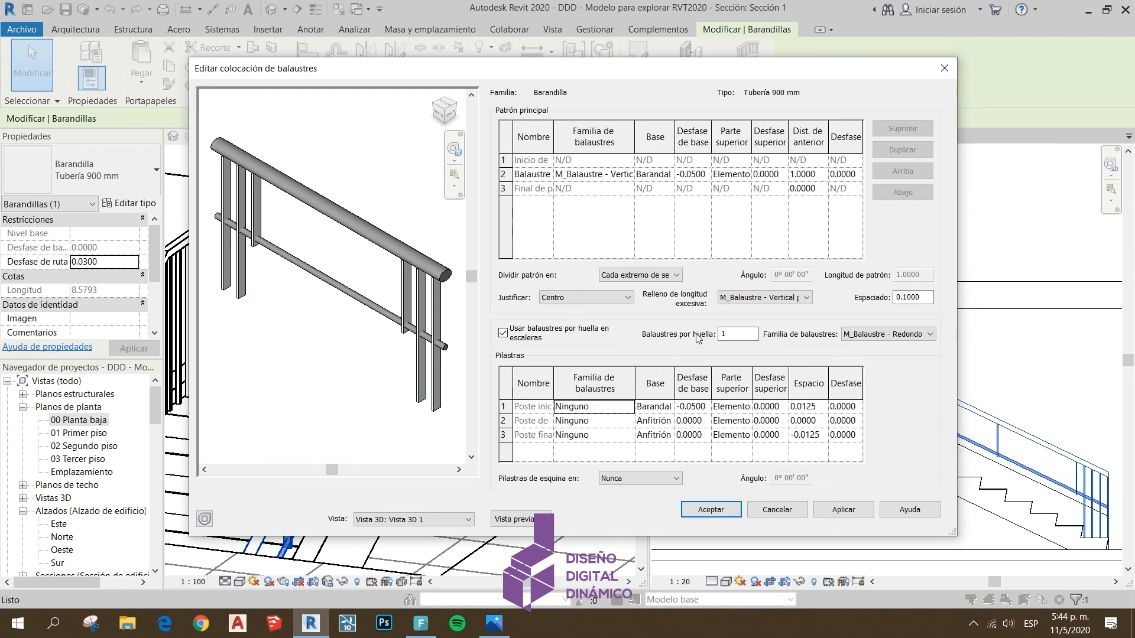
pyautogui.doubleClick(736, 333)
pyautogui.click(718, 515)
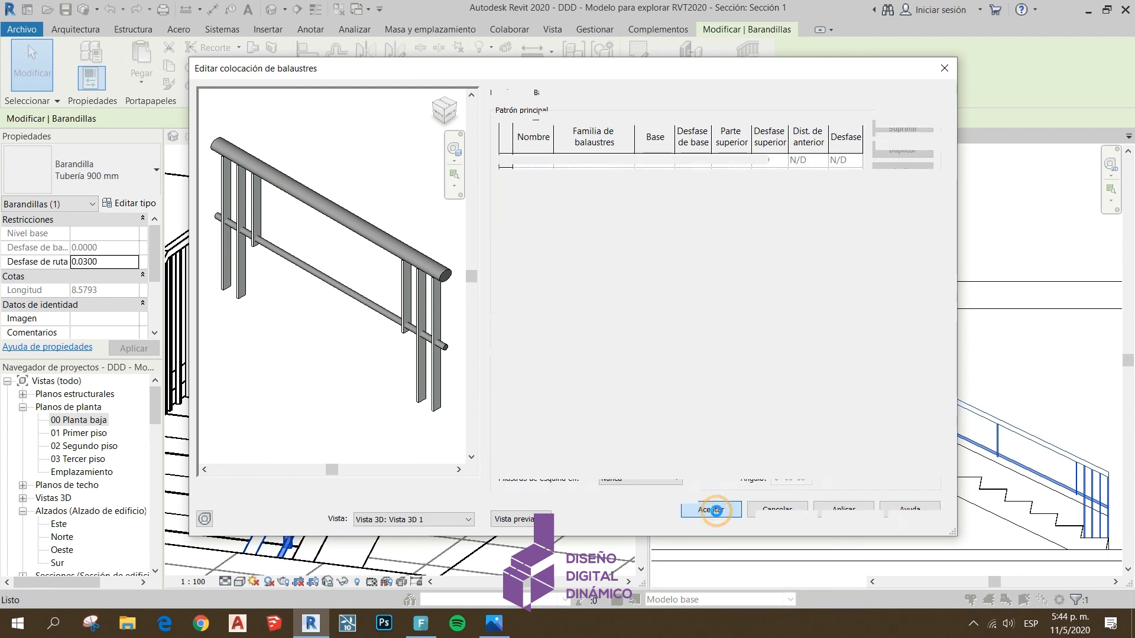
pyautogui.click(727, 519)
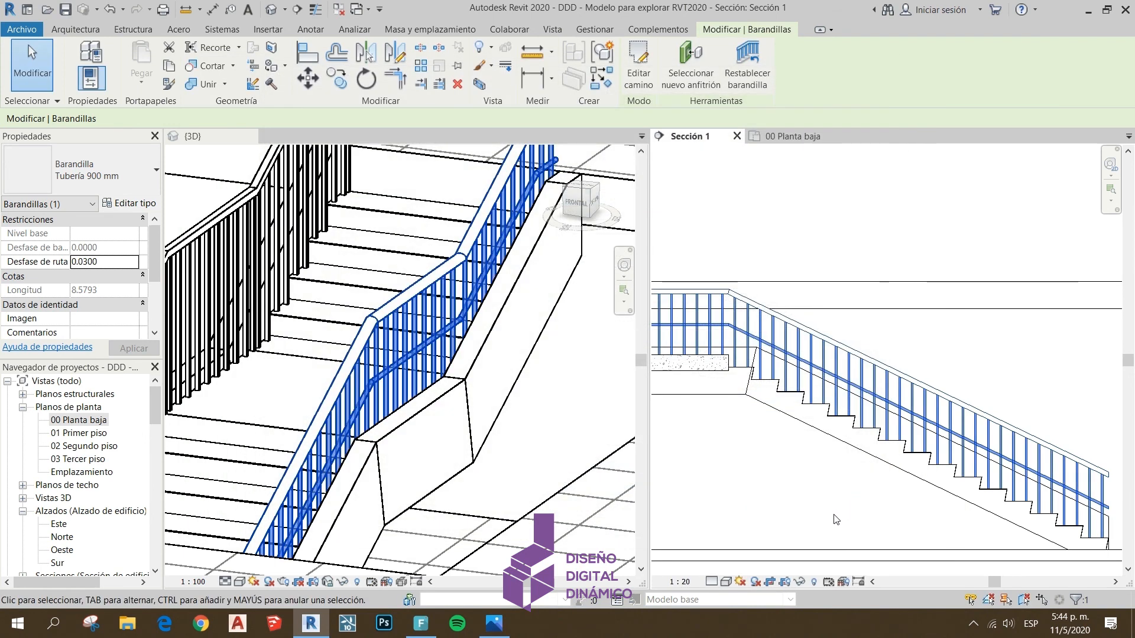
pyautogui.click(819, 520)
pyautogui.scroll(5, 853, 423)
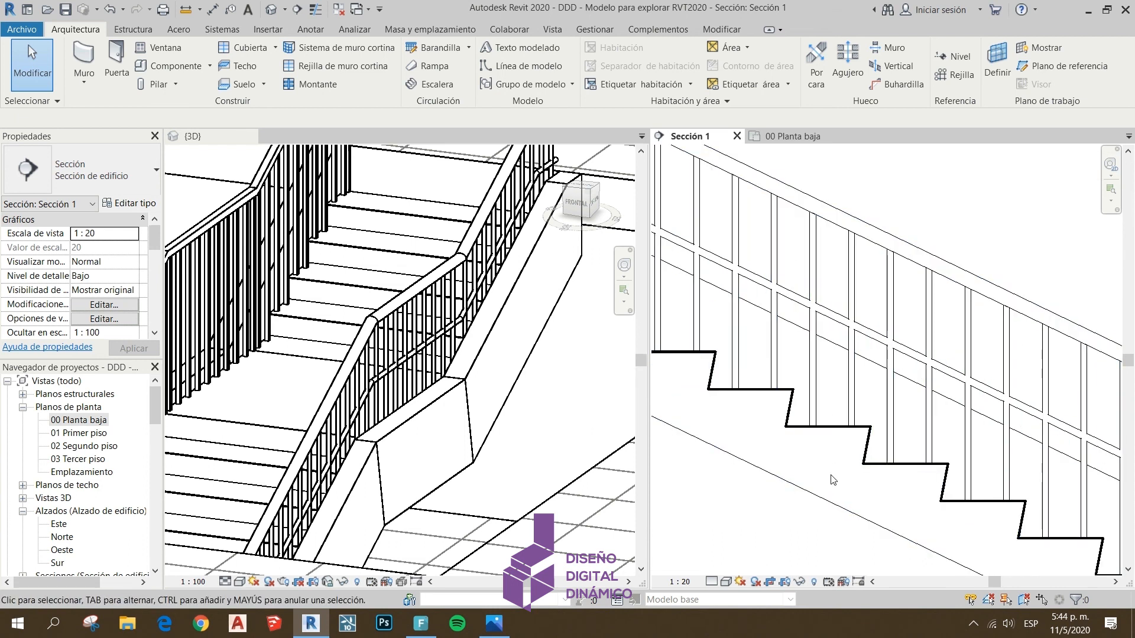
pyautogui.scroll(-3, 832, 480)
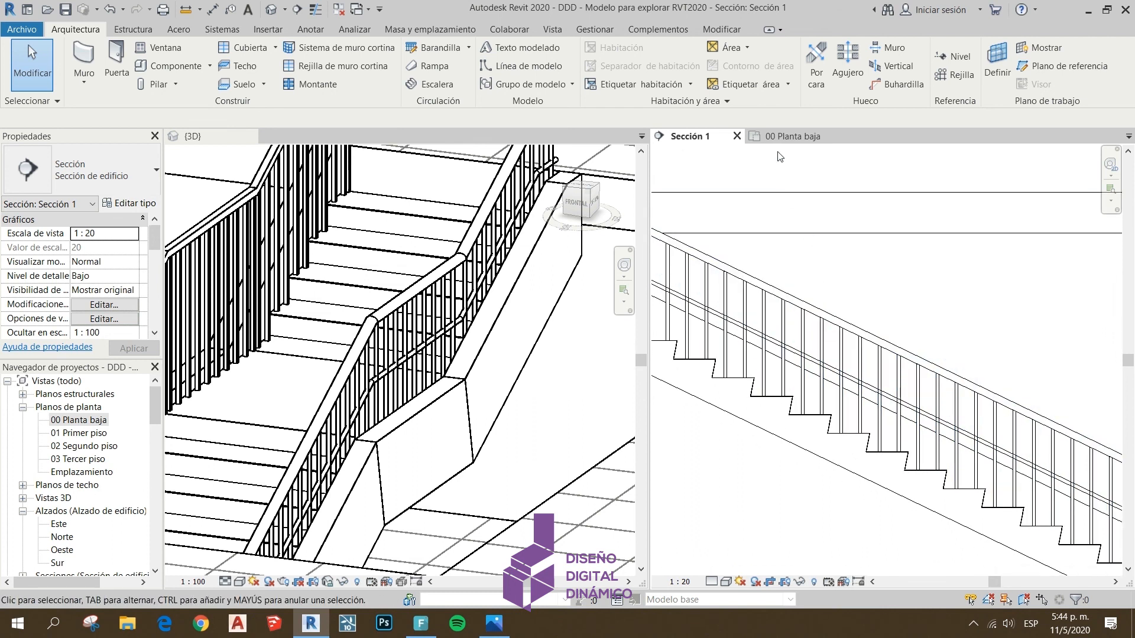
# In the 00 Planta baja plan, sketch a straight railing about 12.4 m long just inside the floor's lower edge and finish the path
pyautogui.click(792, 135)
pyautogui.scroll(-2, 916, 372)
pyautogui.scroll(4, 915, 372)
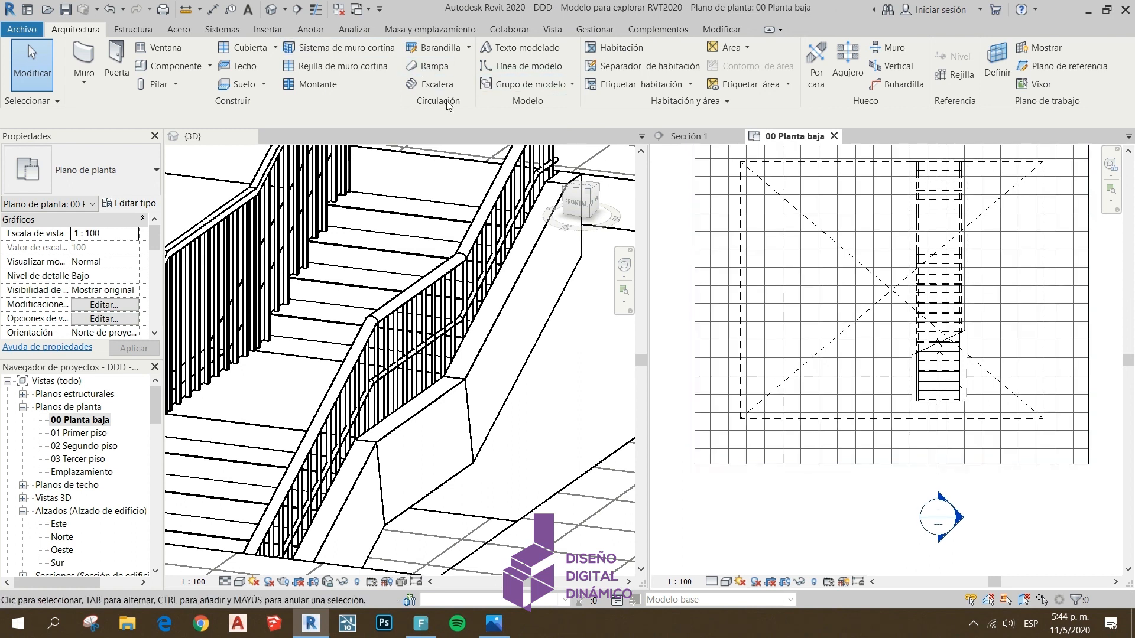
pyautogui.click(447, 46)
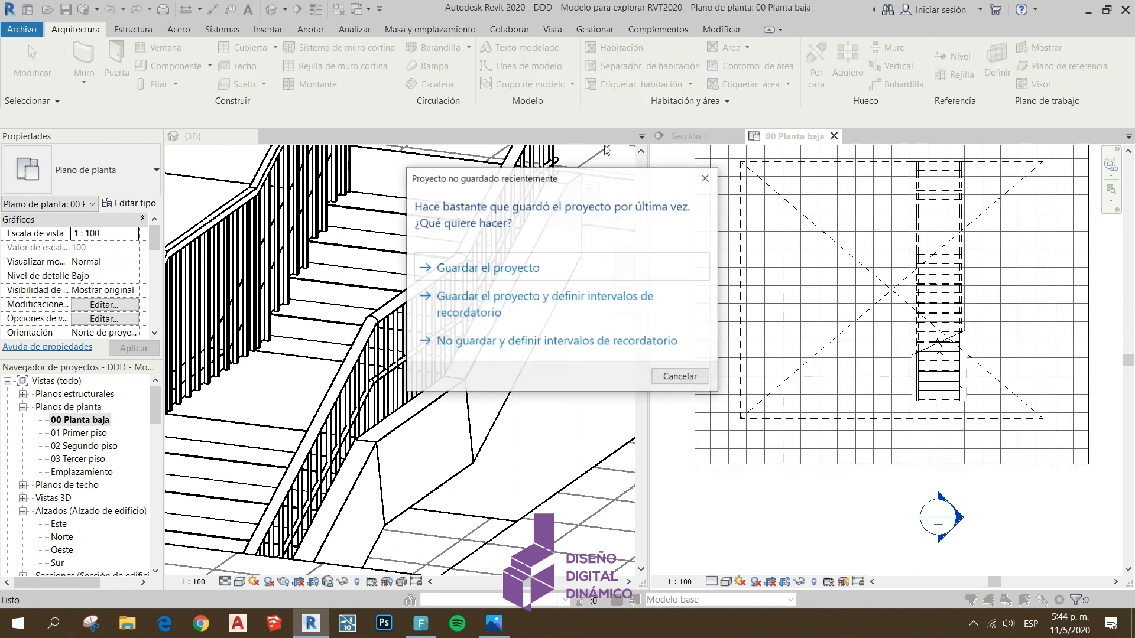
pyautogui.click(702, 187)
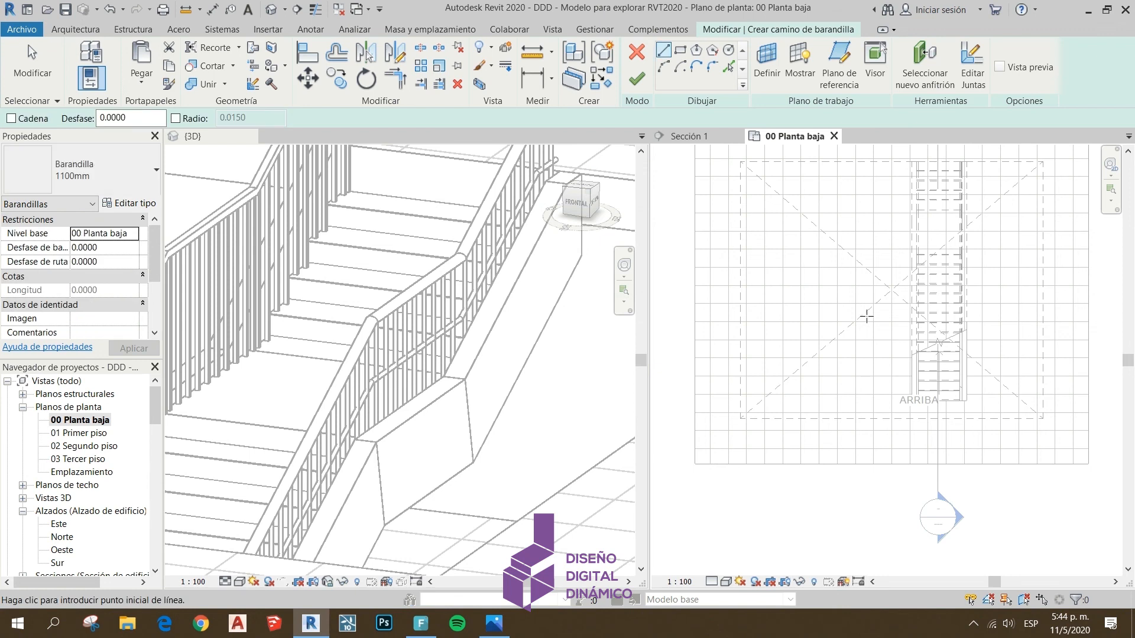
pyautogui.click(665, 52)
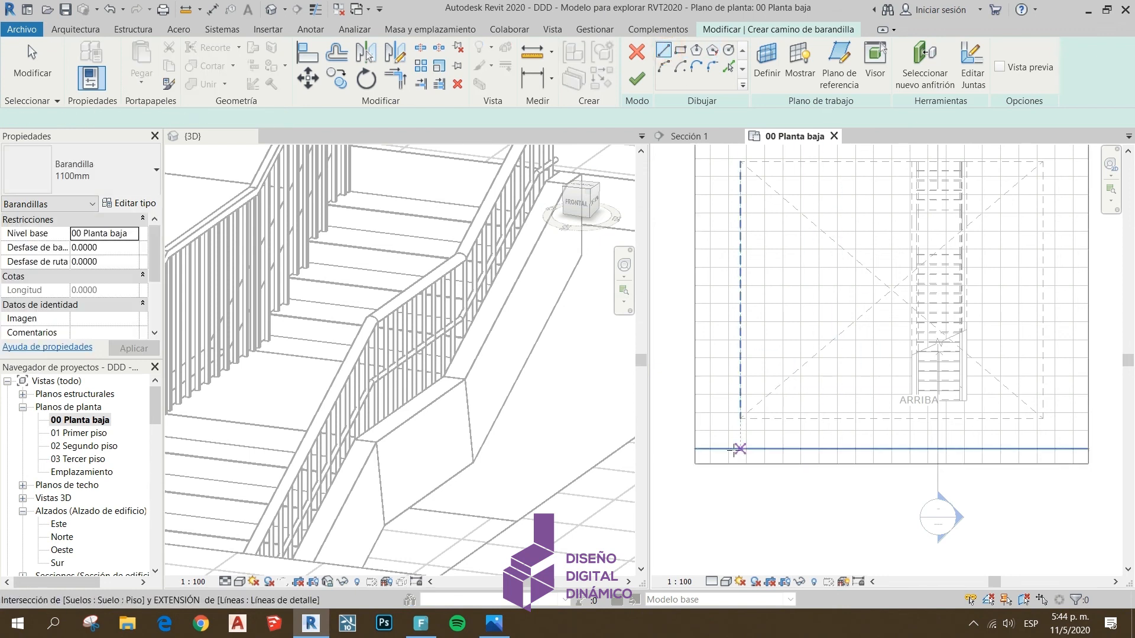
pyautogui.click(704, 454)
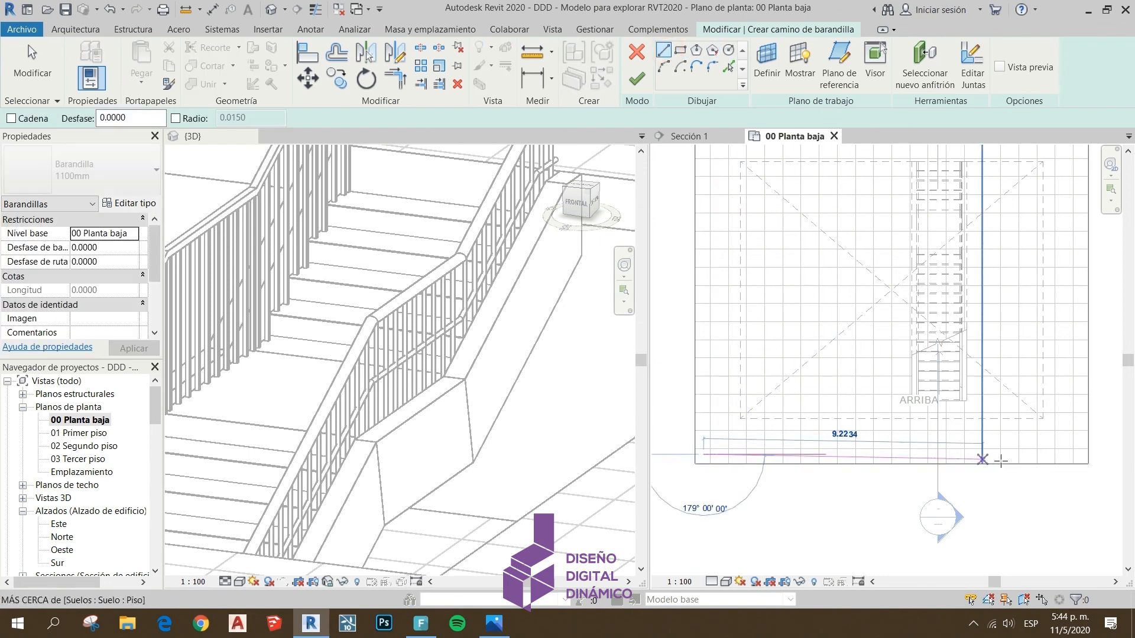
pyautogui.click(1077, 454)
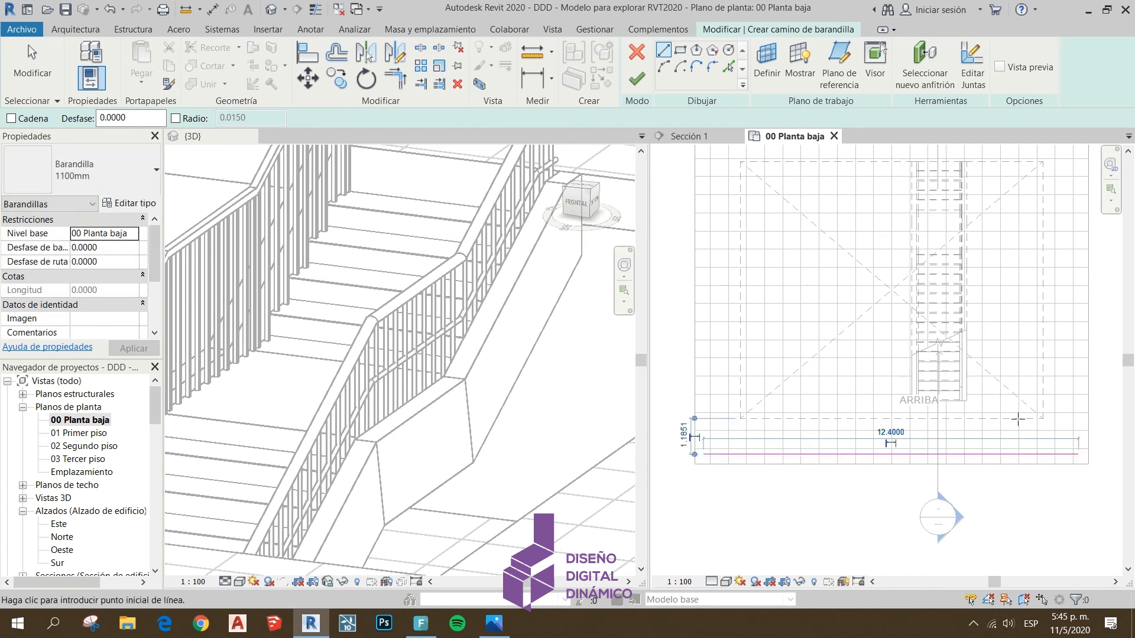
pyautogui.click(637, 78)
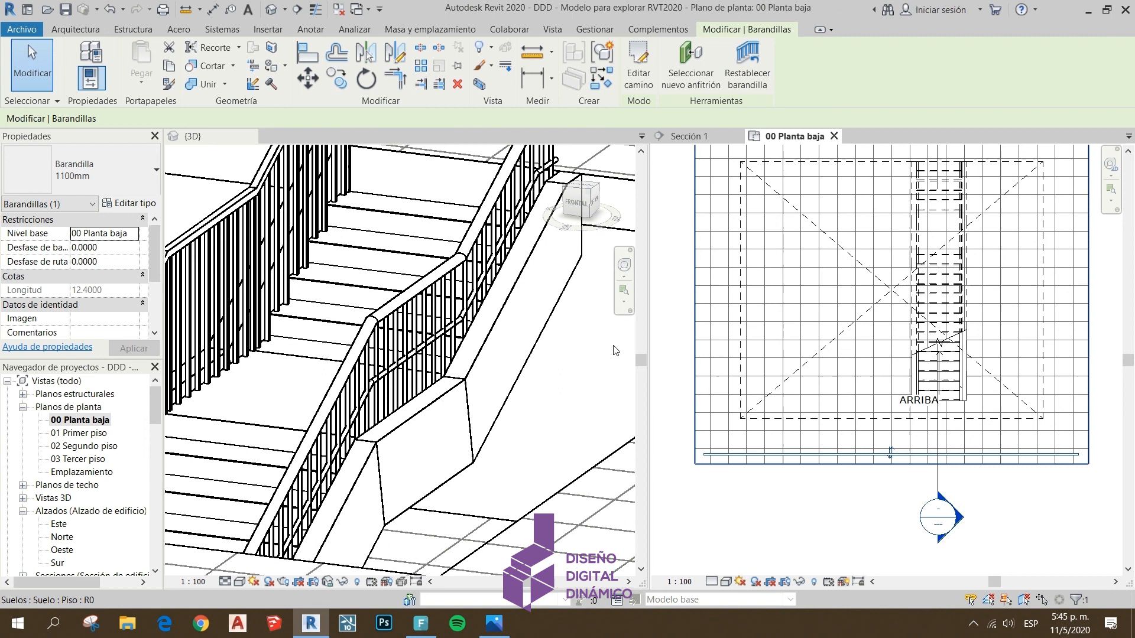
# Change the new floor railing's type to Tubería 900 mm and inspect its end in the 3D view
pyautogui.scroll(-5, 616, 350)
pyautogui.scroll(3, 539, 496)
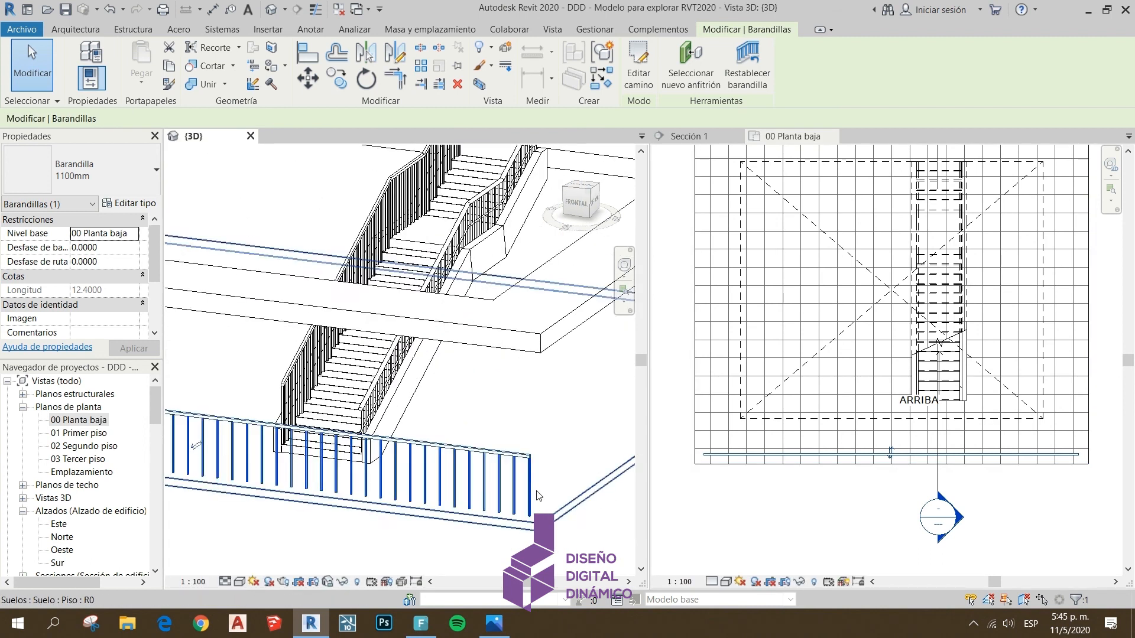
pyautogui.scroll(3, 539, 497)
pyautogui.click(79, 170)
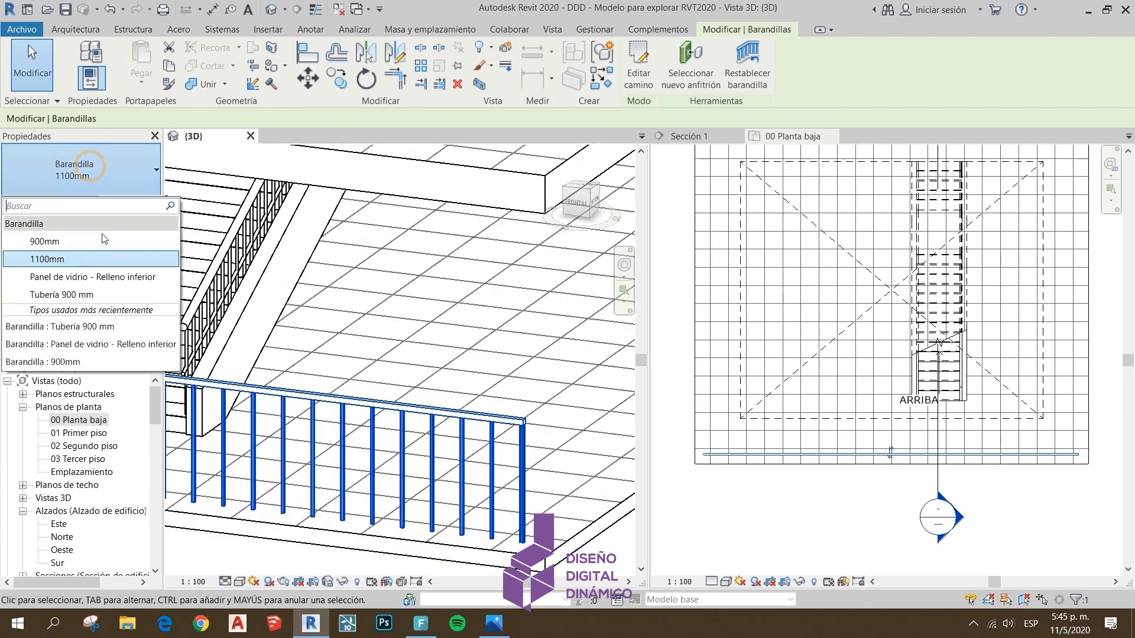
pyautogui.click(90, 295)
pyautogui.scroll(2, 557, 453)
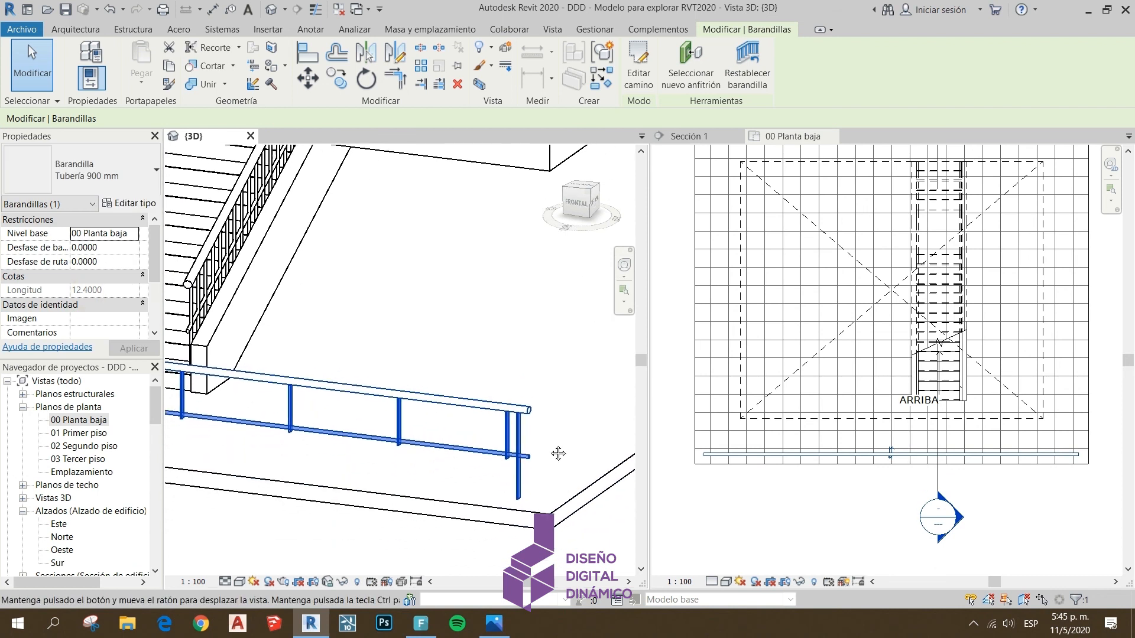
pyautogui.click(553, 541)
pyautogui.moveTo(482, 451); pyautogui.dragTo(525, 453, button='middle')
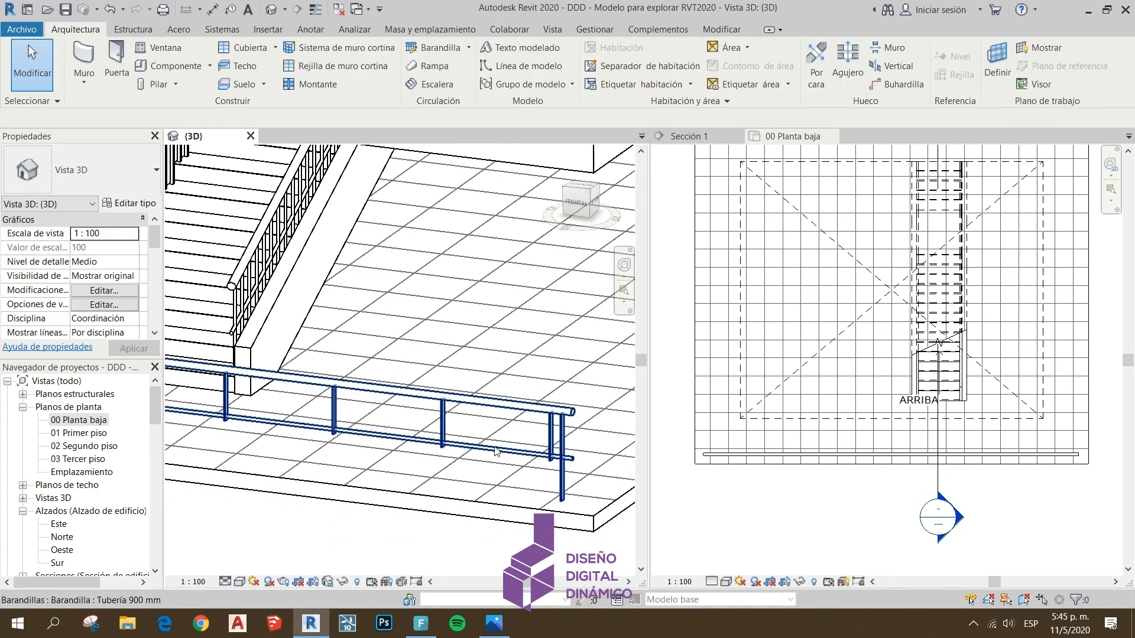
# Delete the straight test railing along the floor's front edge and bring the stair railings back into focus
pyautogui.scroll(-6, 387, 451)
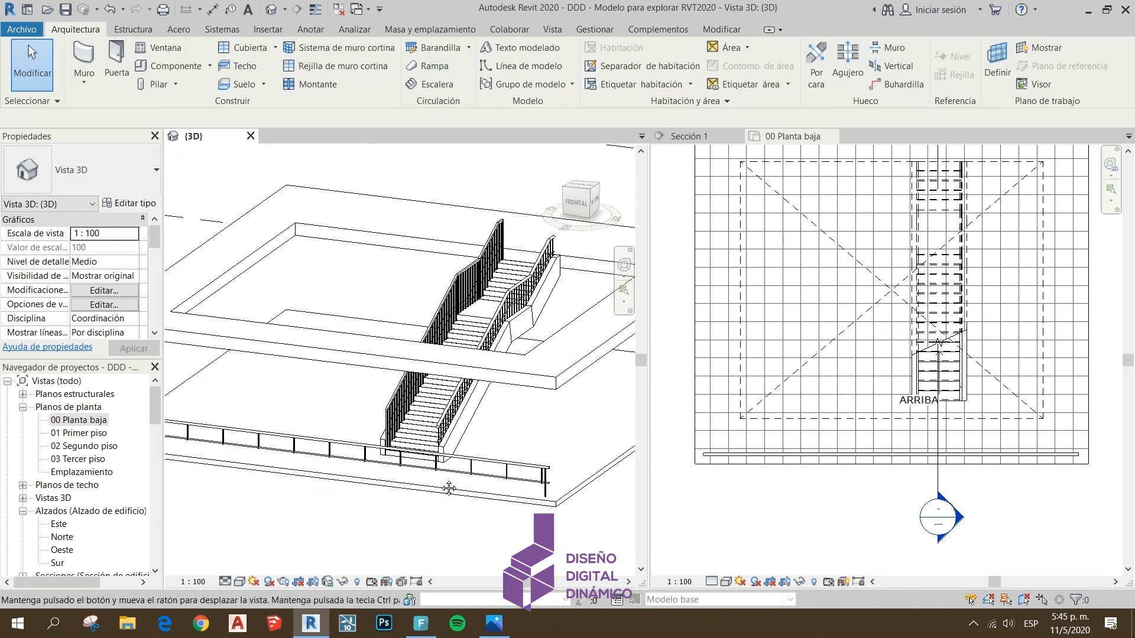
pyautogui.scroll(5, 477, 471)
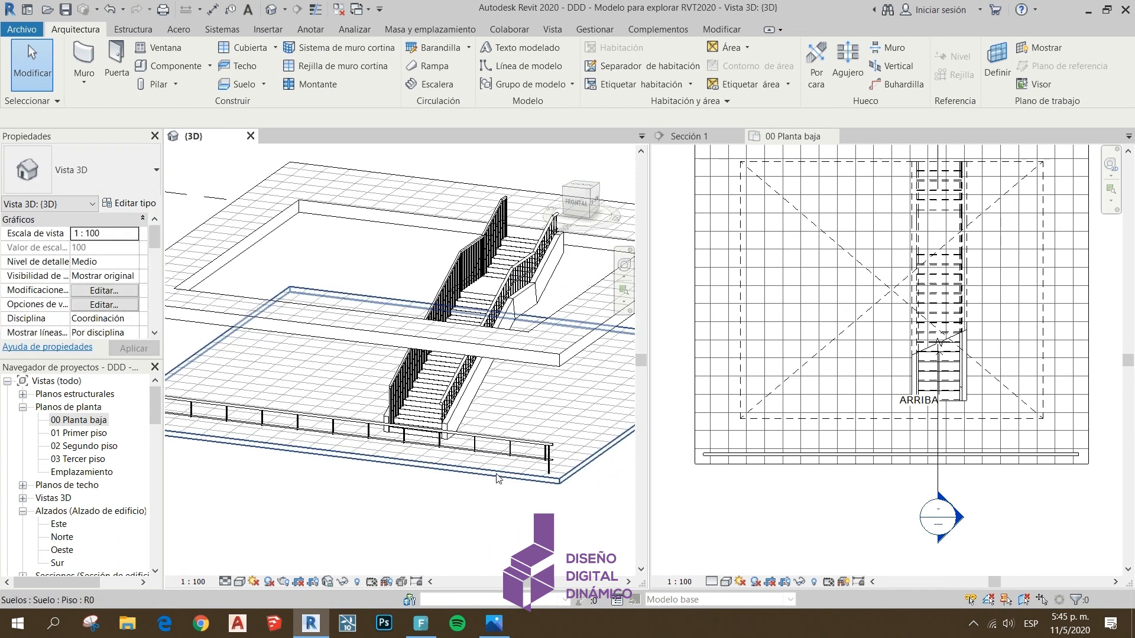
pyautogui.scroll(4, 532, 473)
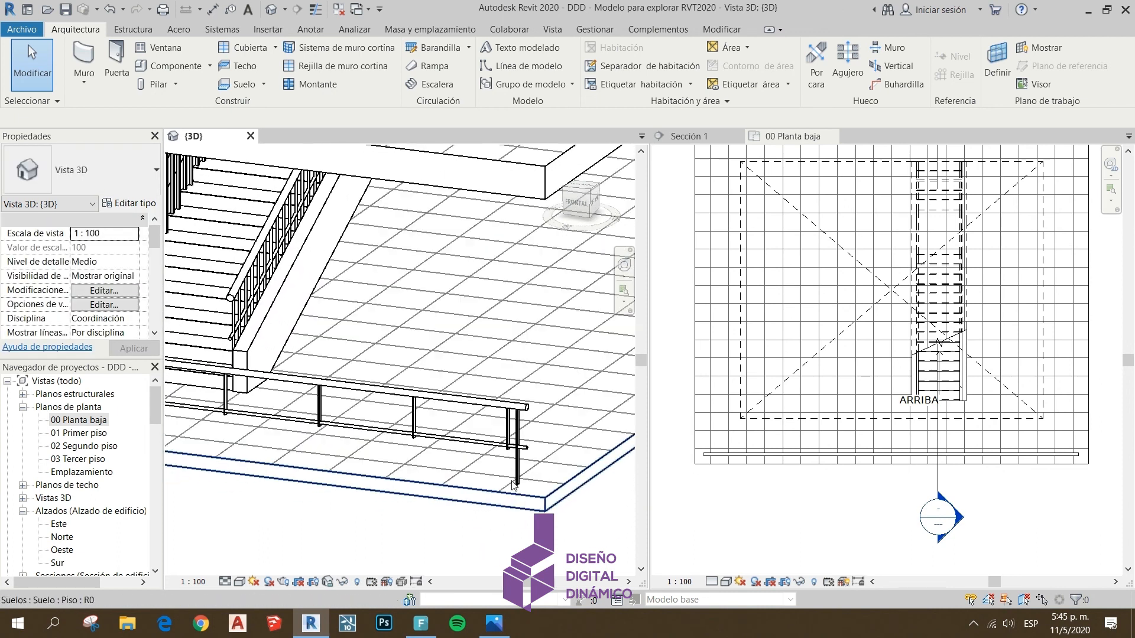
pyautogui.click(489, 446)
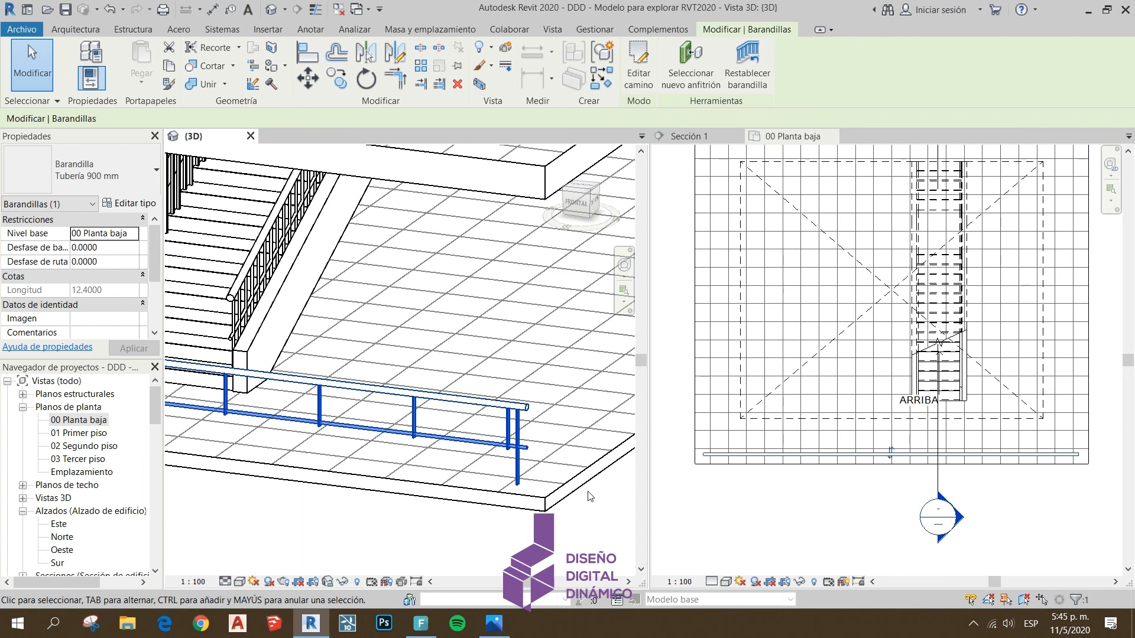
pyautogui.press('Delete')
pyautogui.moveTo(286, 294); pyautogui.dragTo(371, 398, button='middle')
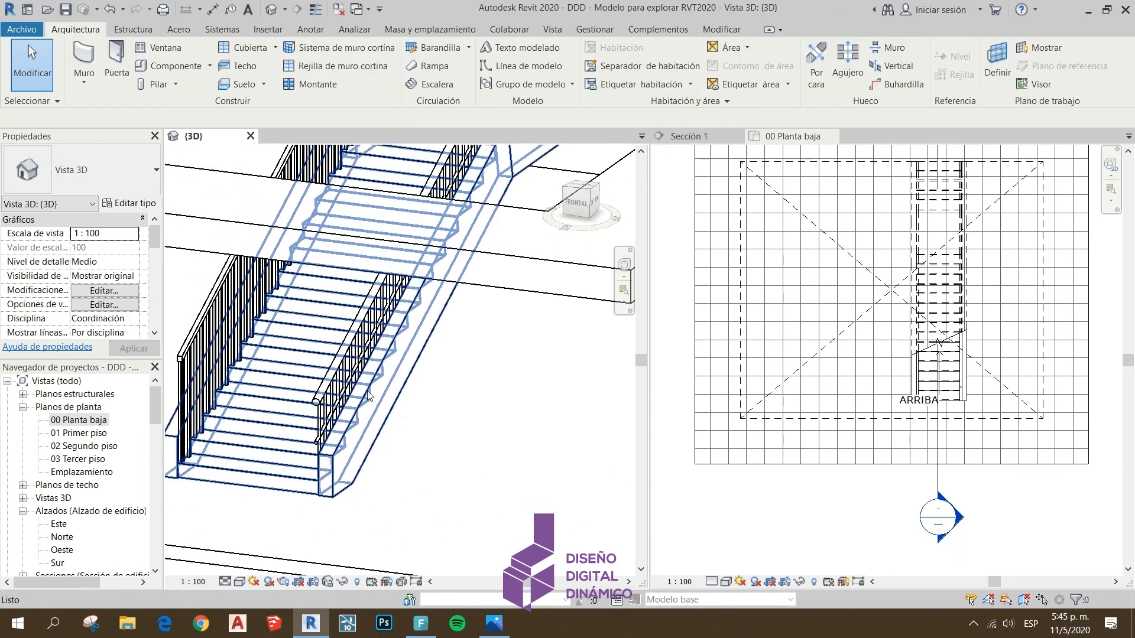